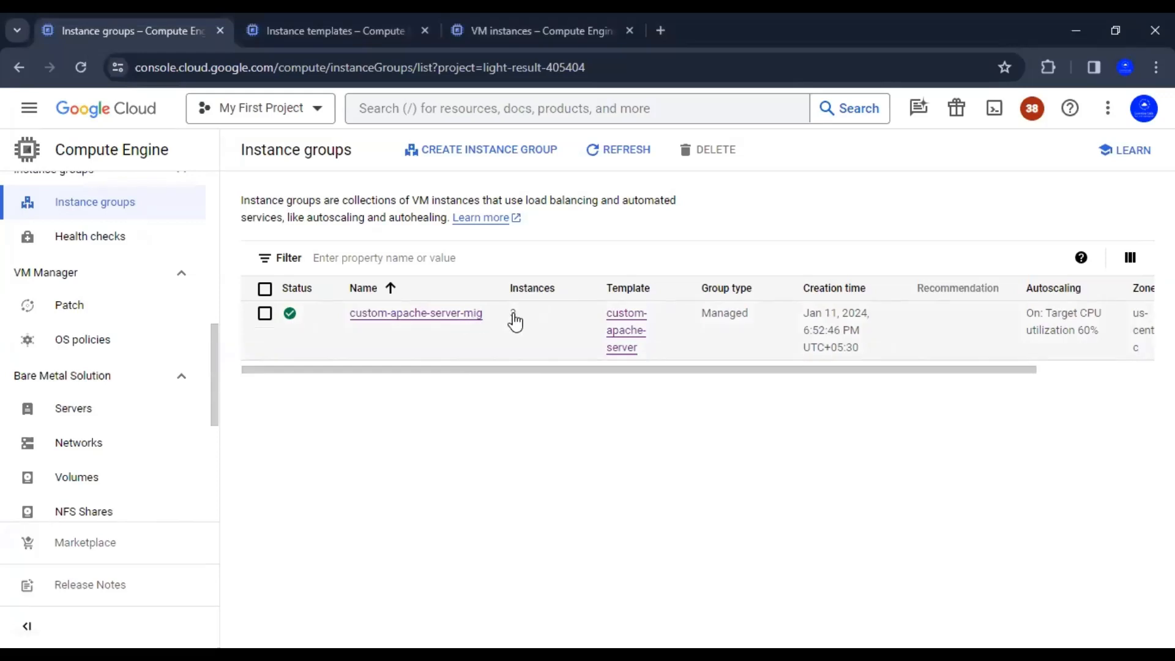
Open the custom-apache-server-mig instance group and examine its autoscaling limits, VM instances and the instance template list
{"action": "left_click", "coordinate": [512, 316]}
{"action": "left_click", "coordinate": [421, 315]}
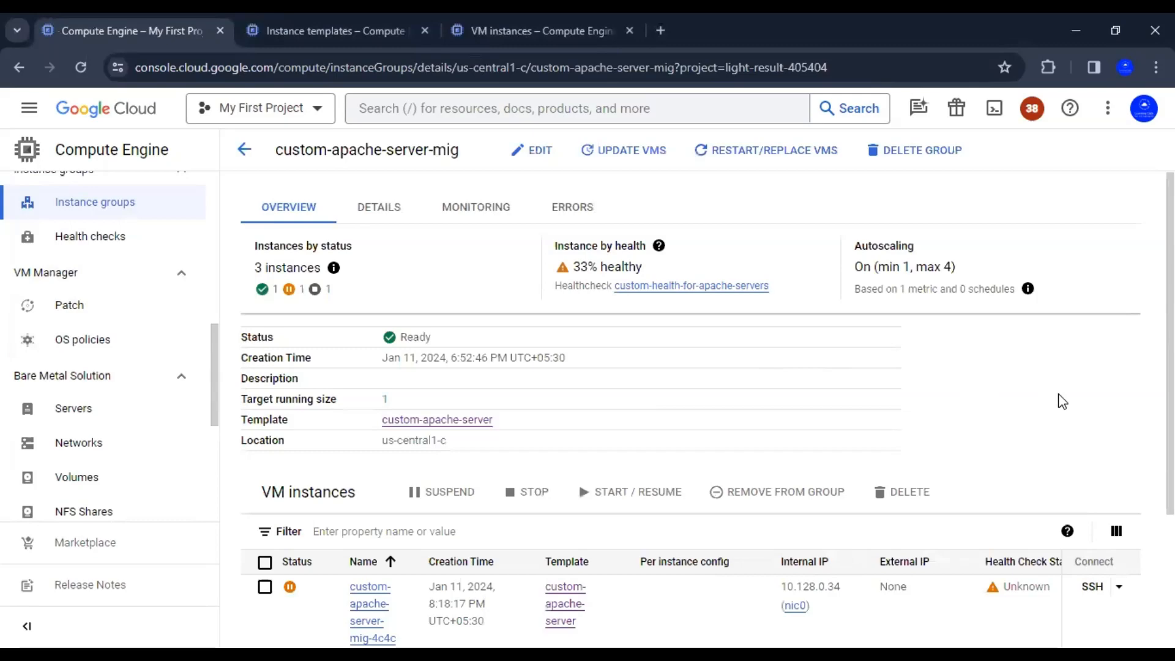
{"action": "scroll", "coordinate": [1062, 401], "scroll_direction": "down", "scroll_amount": 3}
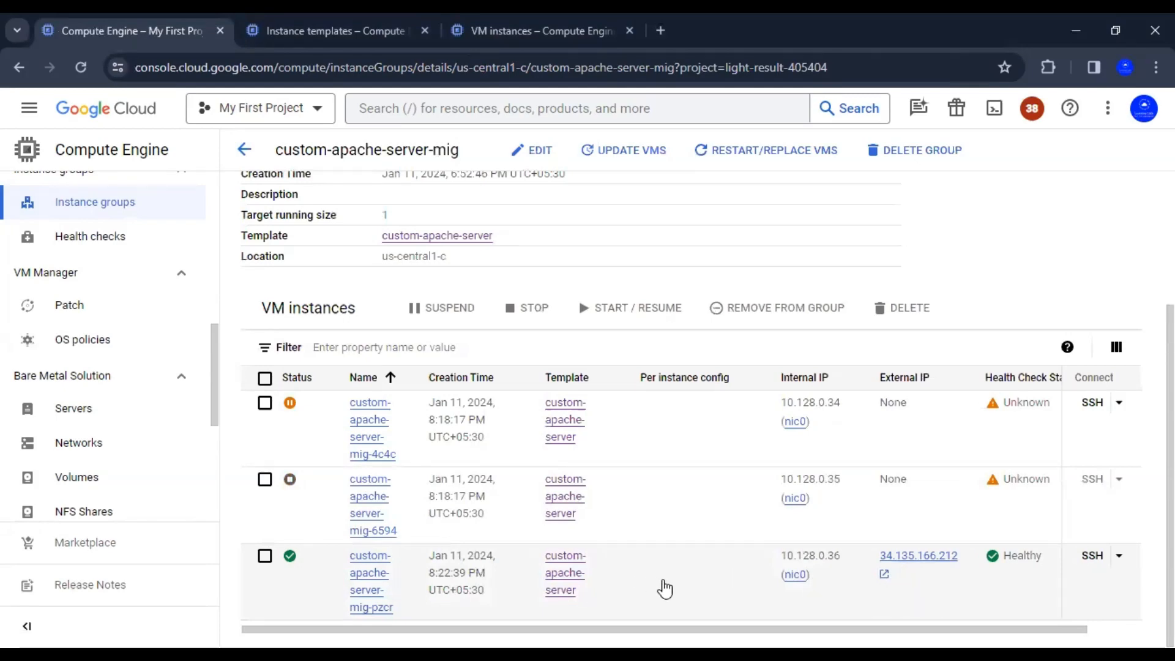
{"action": "scroll", "coordinate": [722, 530], "scroll_direction": "up", "scroll_amount": 3}
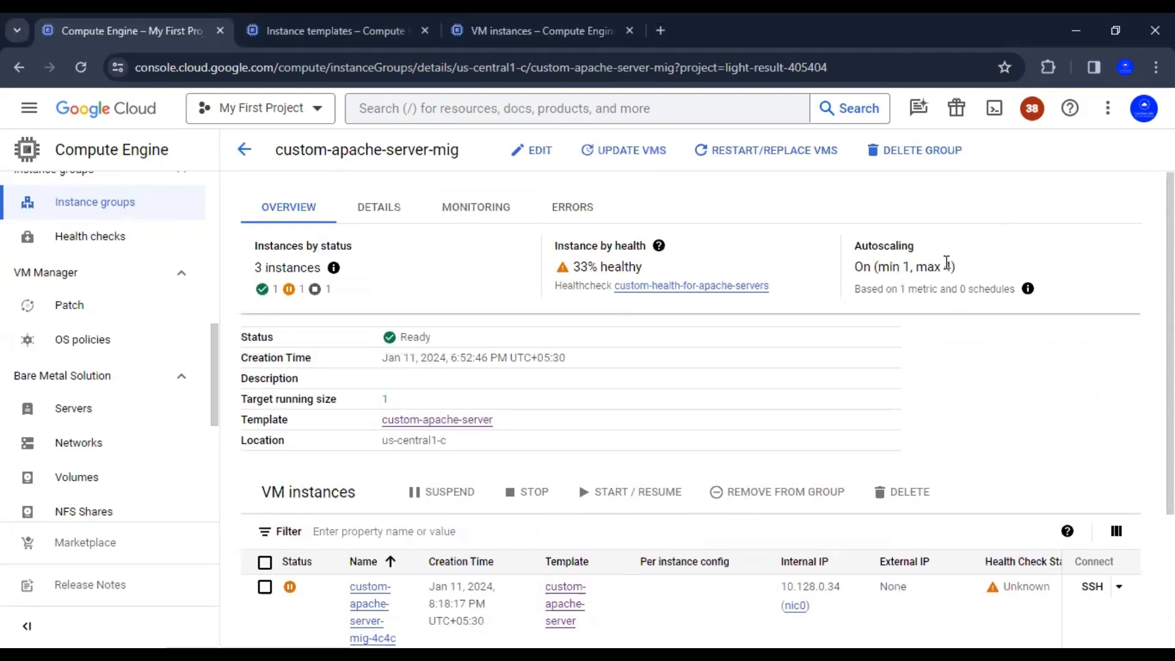
{"action": "left_click_drag", "start_coordinate": [949, 265], "coordinate": [920, 270]}
{"action": "left_click", "coordinate": [1069, 357]}
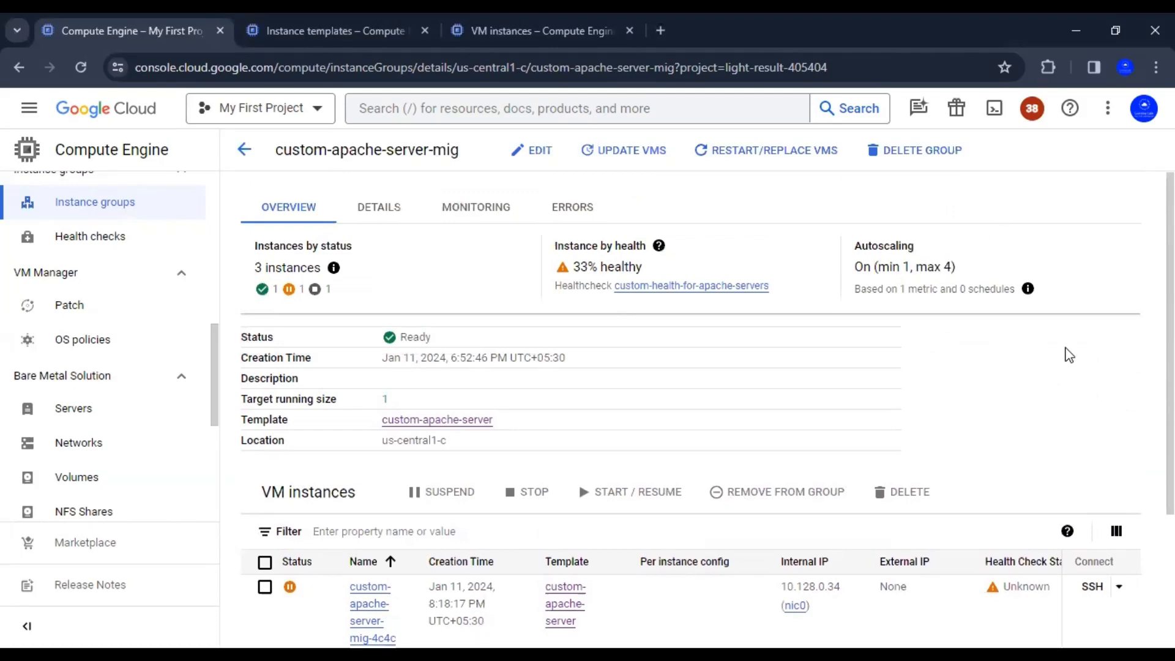
{"action": "scroll", "coordinate": [1068, 355], "scroll_direction": "down", "scroll_amount": 3}
{"action": "left_click", "coordinate": [1068, 350]}
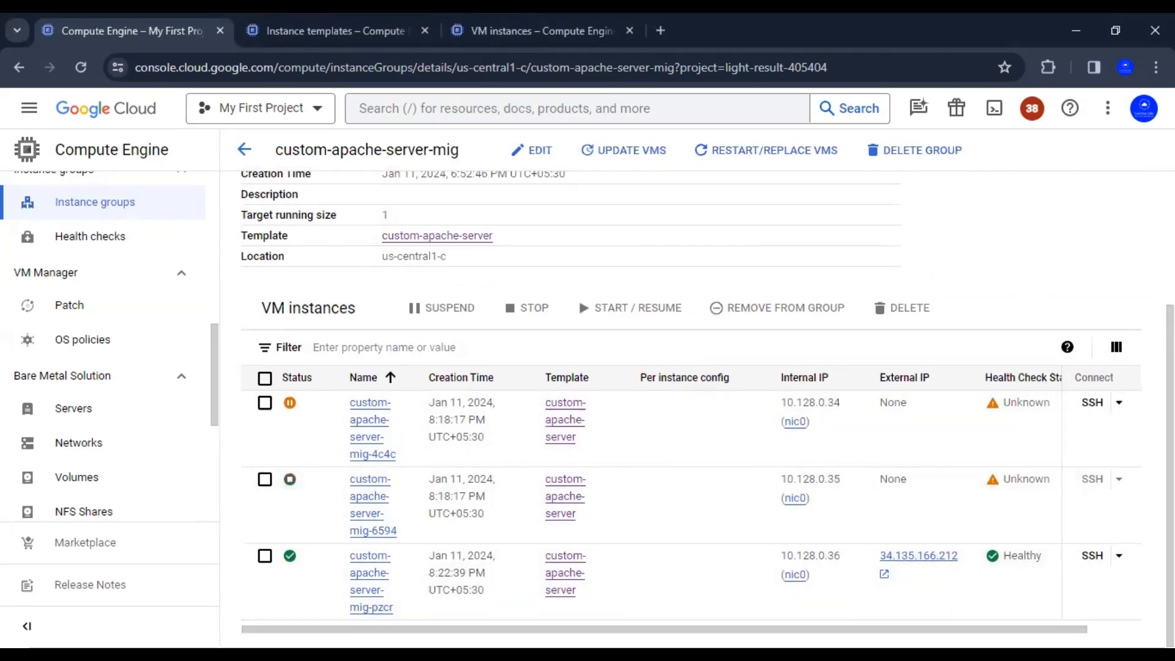
{"action": "scroll", "coordinate": [1039, 340], "scroll_direction": "up", "scroll_amount": 3}
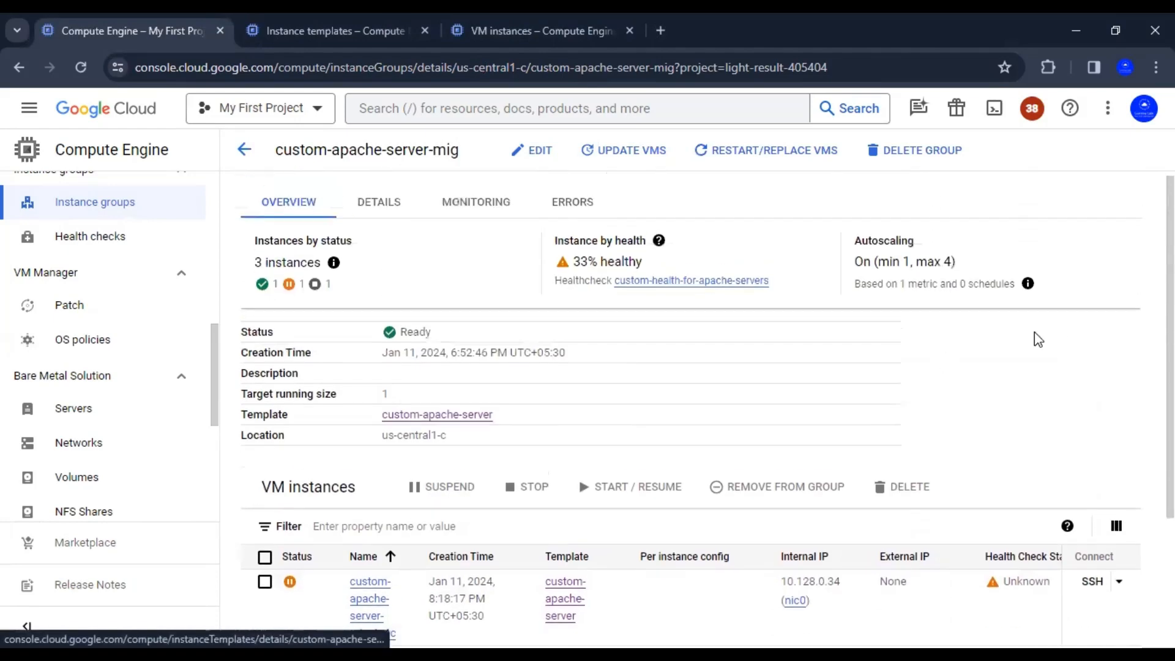
{"action": "scroll", "coordinate": [997, 358], "scroll_direction": "down", "scroll_amount": 3}
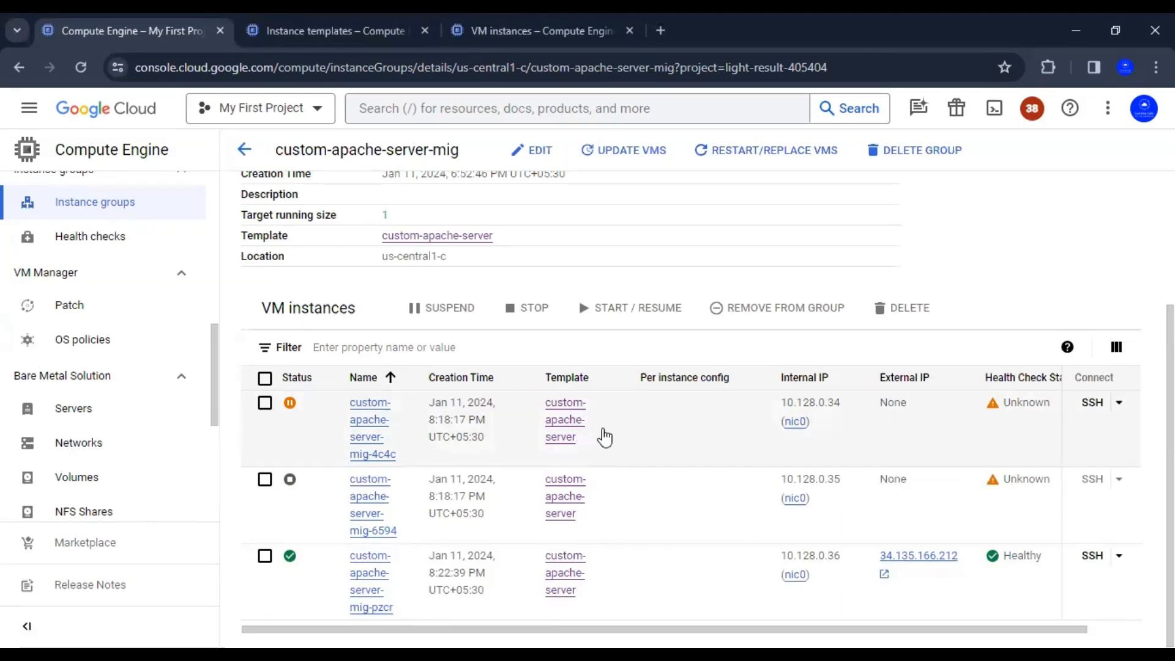
{"action": "left_click", "coordinate": [354, 21]}
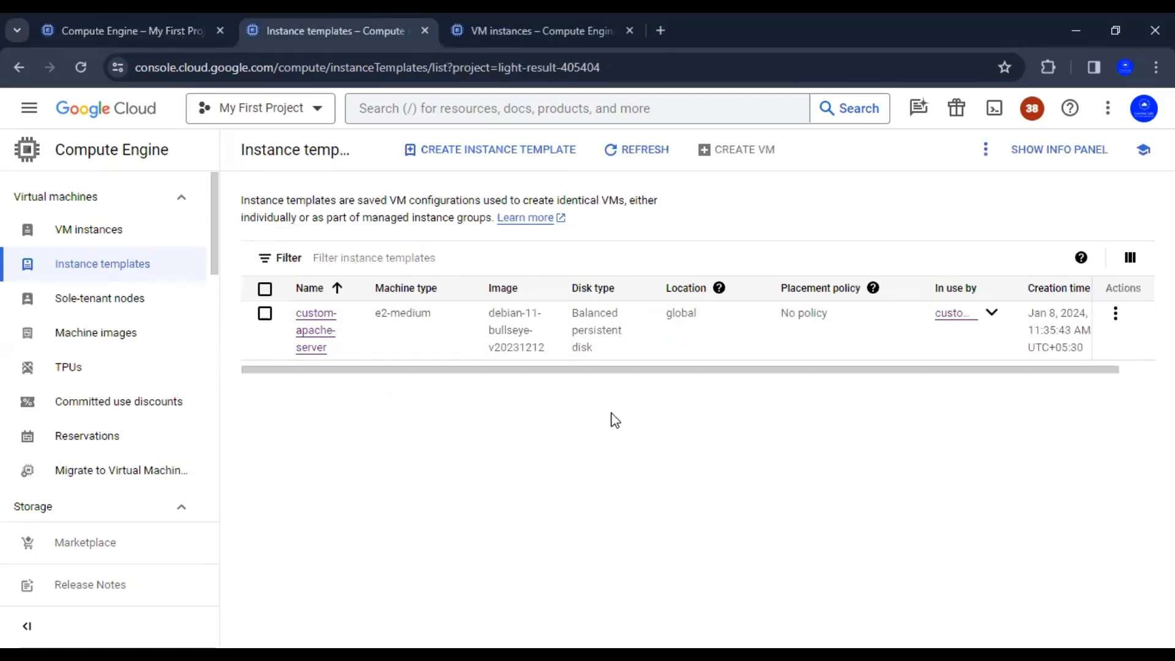
Copy the external IP of the healthy instance in custom-apache-server-mig and open that address in a new browser tab
{"action": "left_click", "coordinate": [130, 30]}
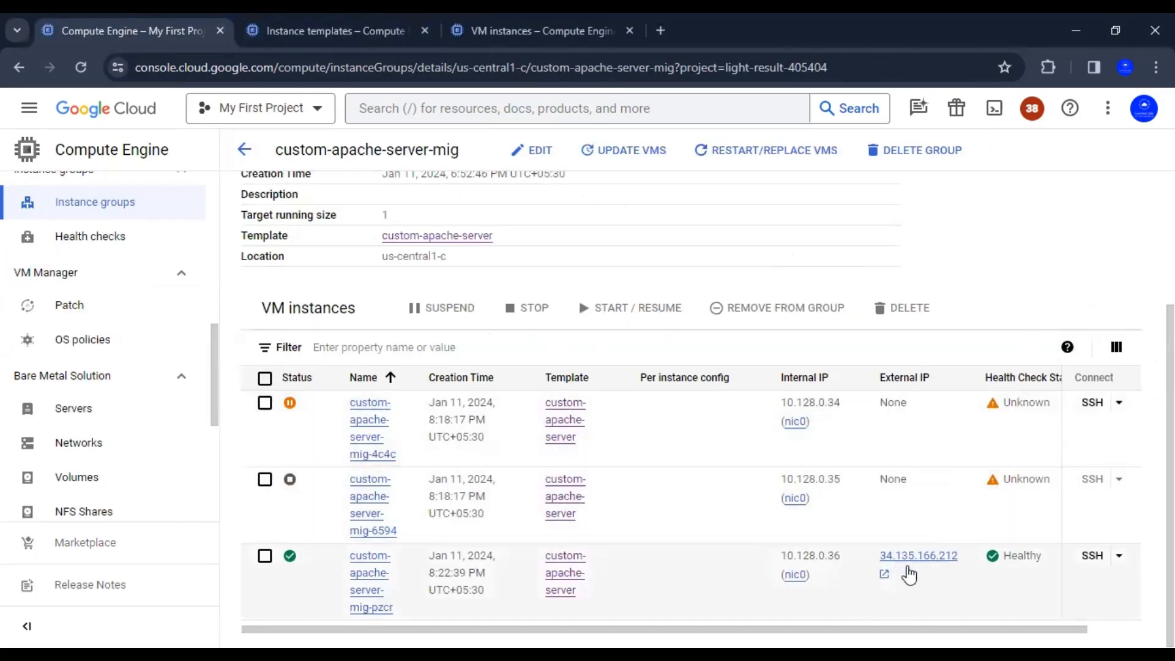
{"action": "mouse_move", "coordinate": [902, 578]}
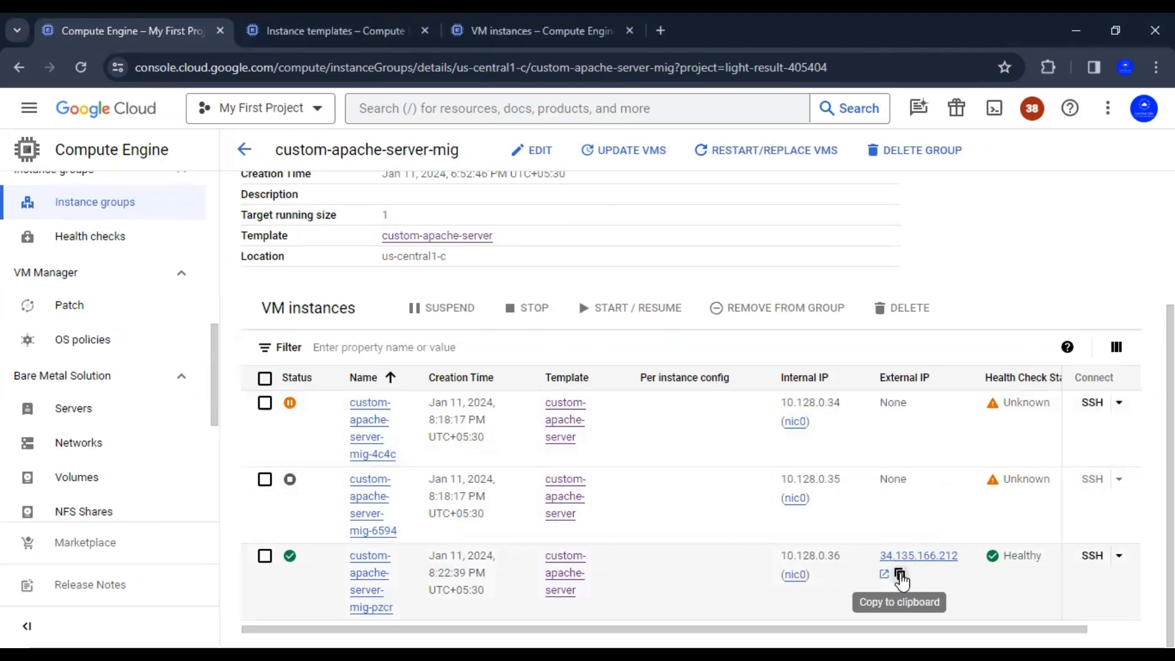
{"action": "left_click", "coordinate": [900, 575]}
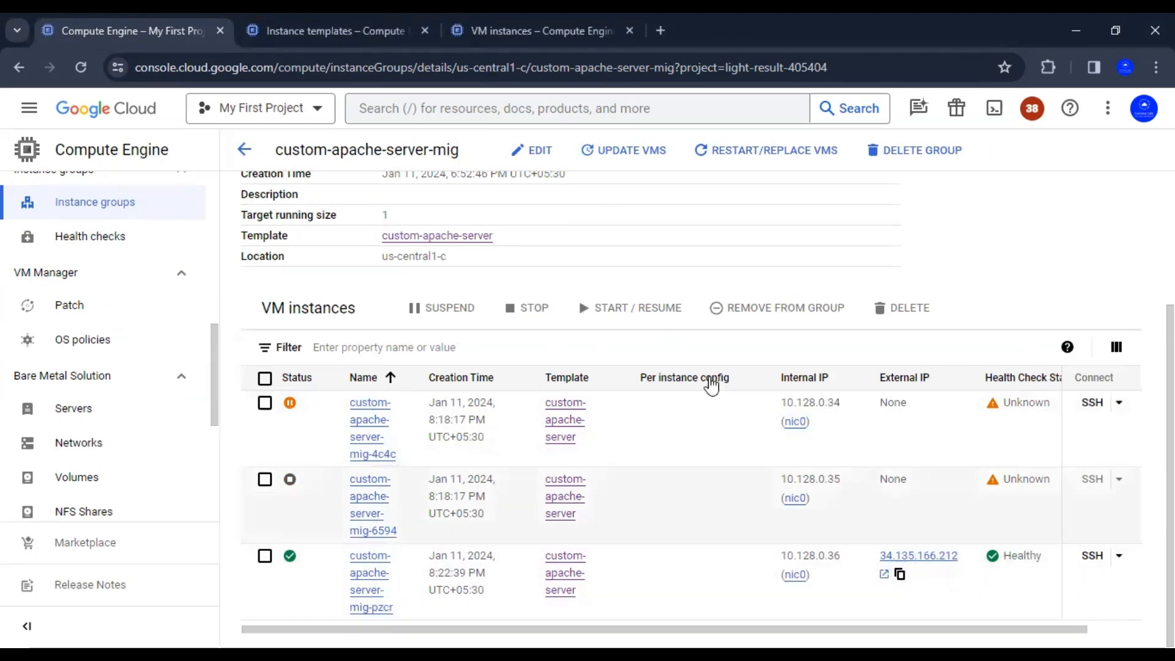
{"action": "left_click", "coordinate": [661, 30]}
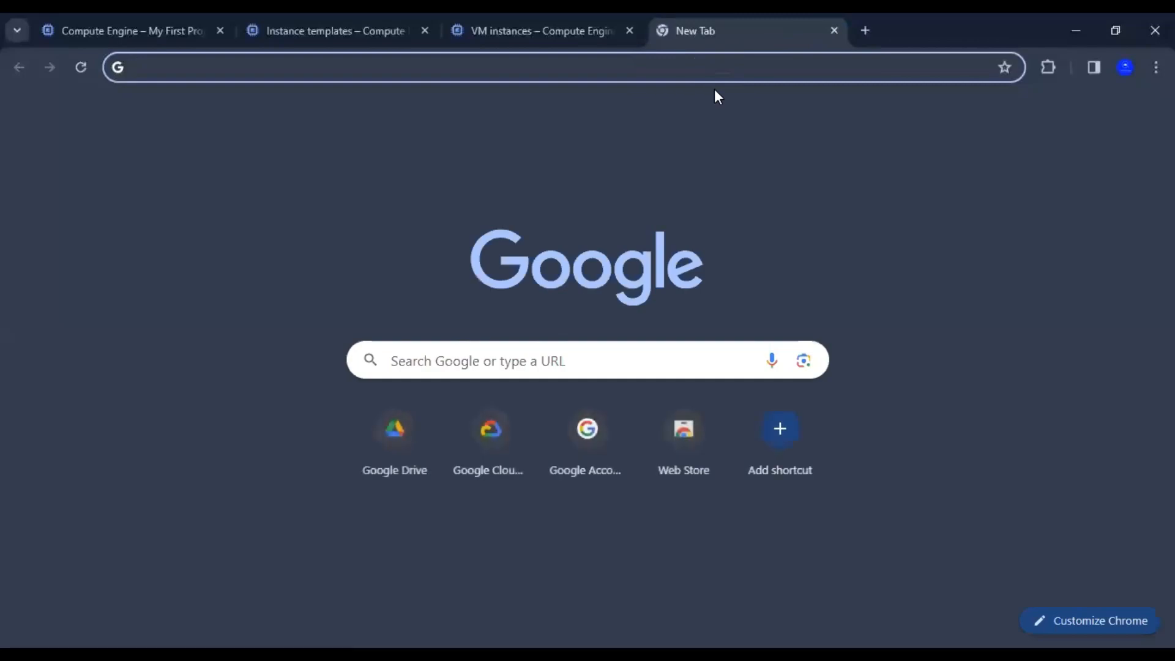
{"action": "key", "text": "ctrl+v"}
{"action": "key", "text": "Return"}
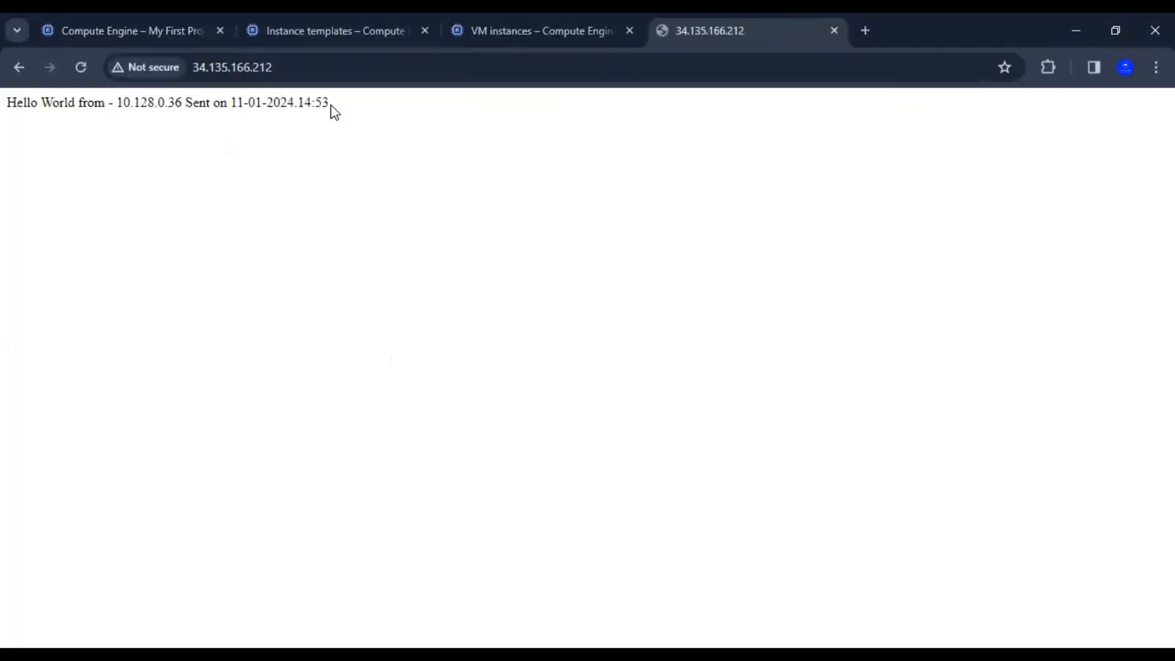
Examine the web server's Hello World message, including the sender's internal IP and the sent date and time
{"action": "left_click_drag", "start_coordinate": [330, 103], "coordinate": [6, 103]}
{"action": "left_click", "coordinate": [211, 215]}
{"action": "left_click_drag", "start_coordinate": [11, 105], "coordinate": [177, 99]}
{"action": "left_click", "coordinate": [184, 104]}
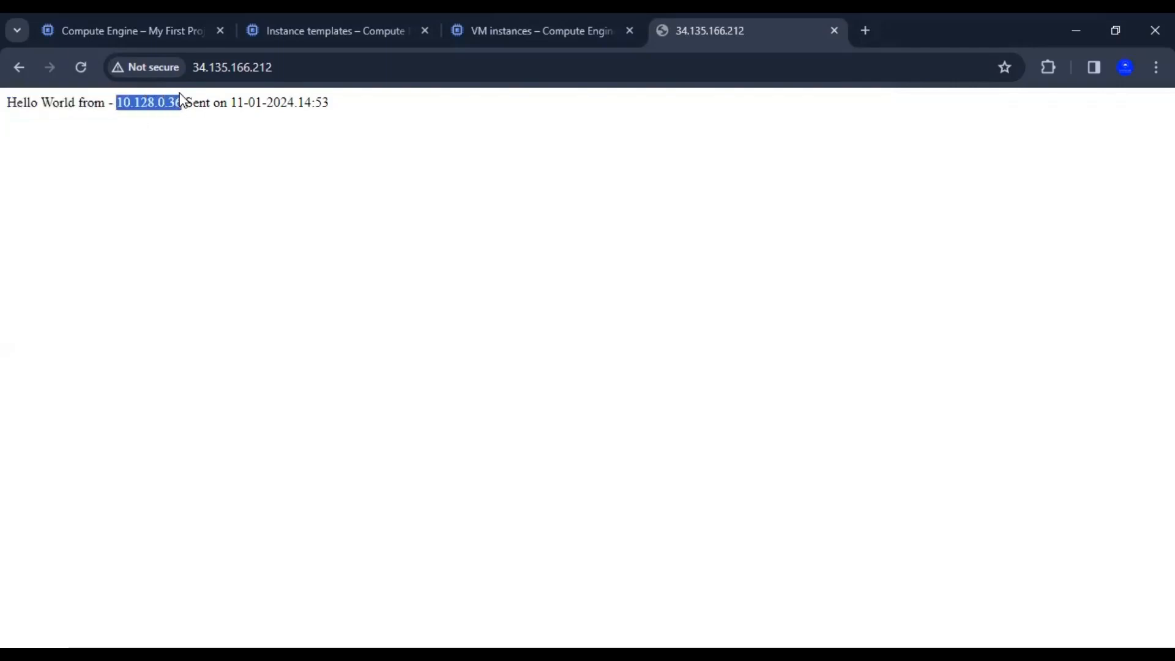
{"action": "left_click", "coordinate": [212, 101]}
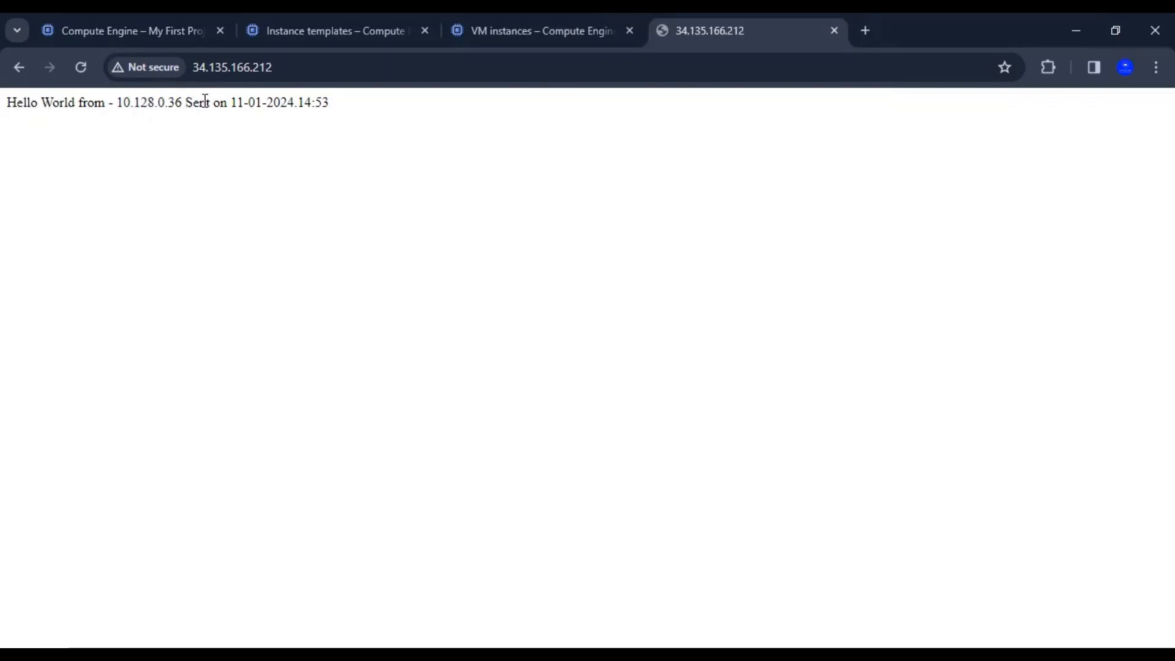
{"action": "mouse_move", "coordinate": [186, 102]}
{"action": "left_mouse_down"}
{"action": "mouse_move", "coordinate": [349, 92]}
{"action": "mouse_move", "coordinate": [191, 119]}
{"action": "left_mouse_up"}
{"action": "left_click", "coordinate": [354, 111]}
{"action": "left_click", "coordinate": [199, 127]}
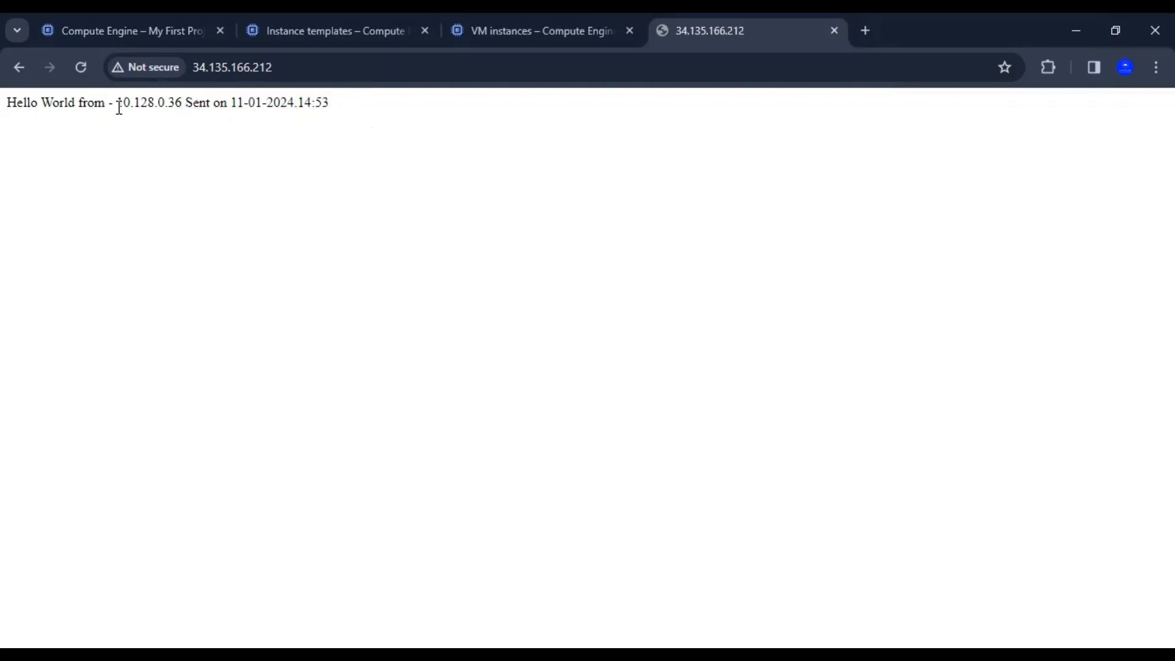
{"action": "left_click_drag", "start_coordinate": [114, 107], "coordinate": [169, 103]}
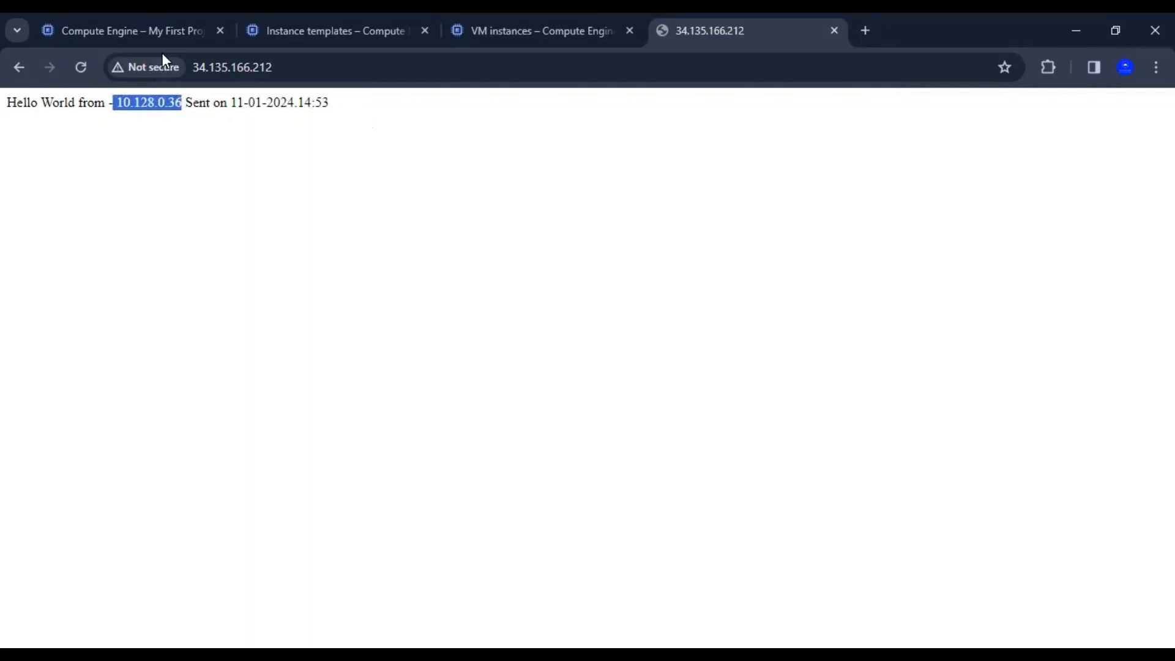
Return to the custom-apache-server-mig details and check the instances' internal IPs, health and the group's autoscaling range
{"action": "left_click", "coordinate": [163, 17]}
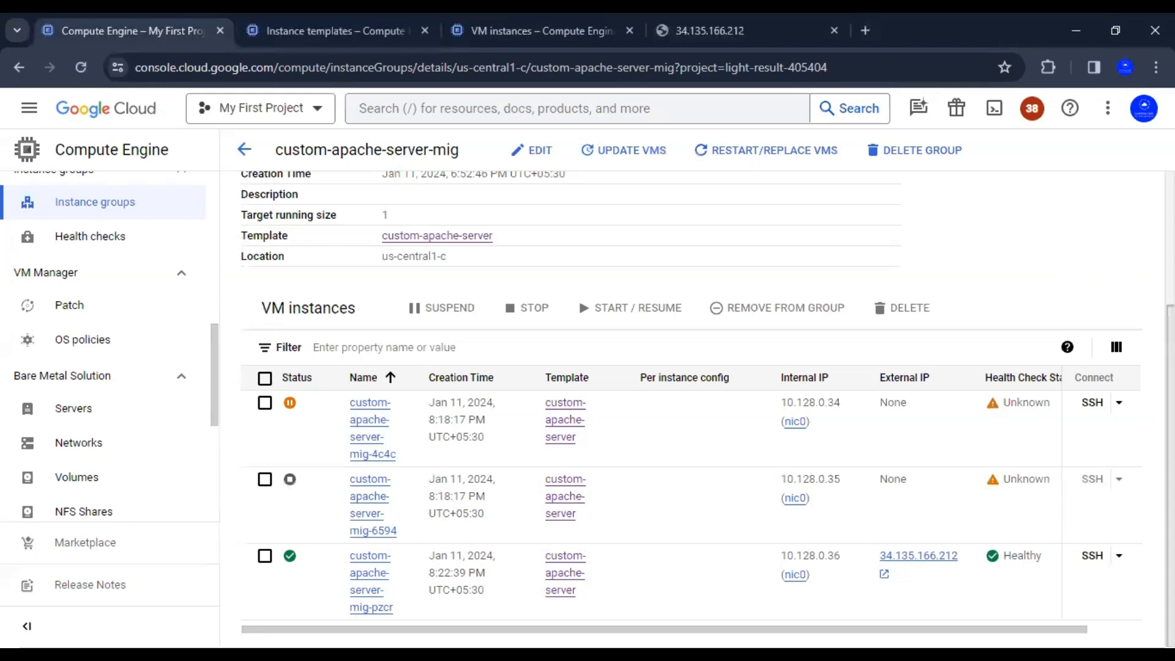
{"action": "mouse_move", "coordinate": [1170, 392]}
{"action": "left_mouse_down"}
{"action": "mouse_move", "coordinate": [1170, 257]}
{"action": "mouse_move", "coordinate": [1170, 392]}
{"action": "left_mouse_up"}
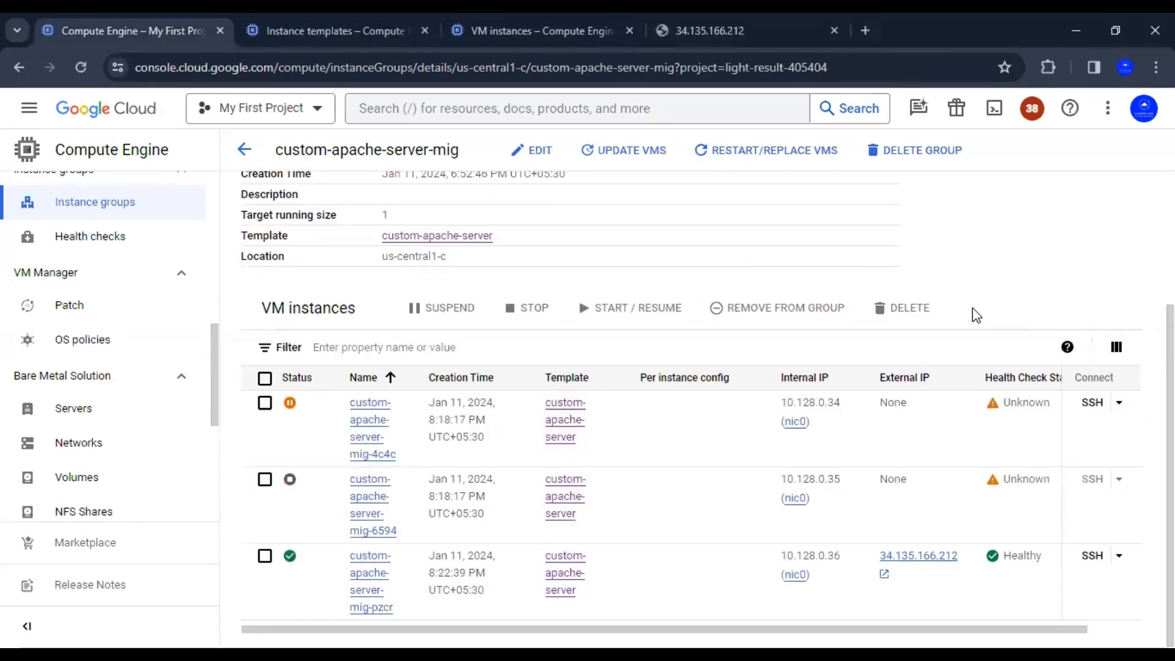
{"action": "scroll", "coordinate": [694, 411], "scroll_direction": "up", "scroll_amount": 3}
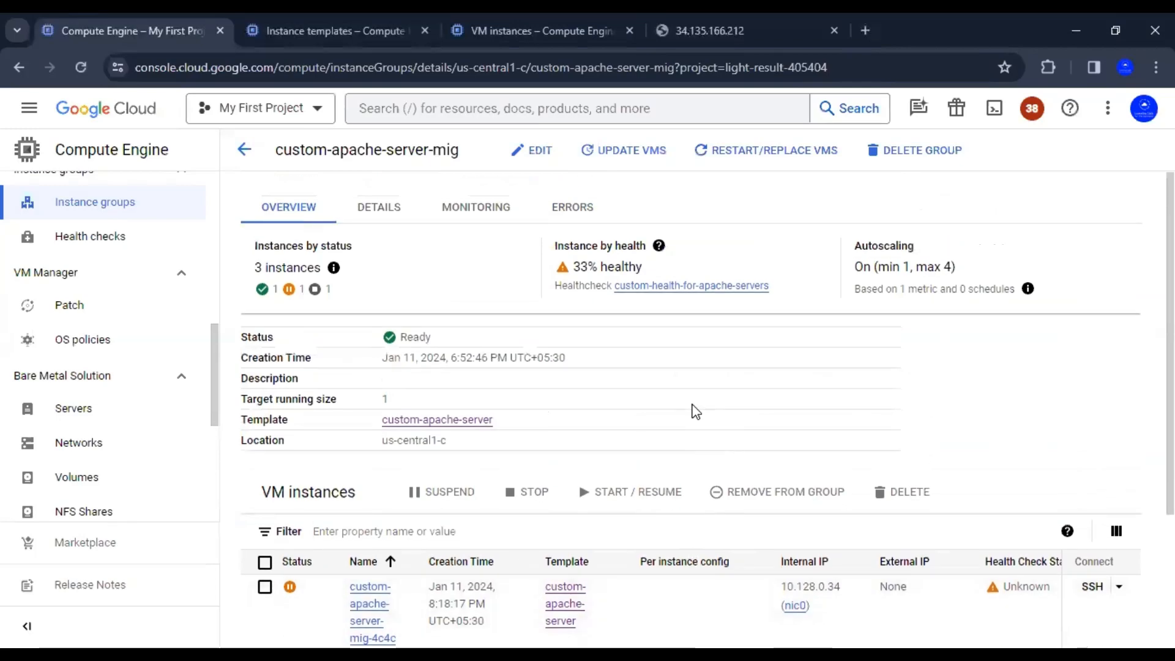
{"action": "scroll", "coordinate": [1035, 388], "scroll_direction": "down", "scroll_amount": 3}
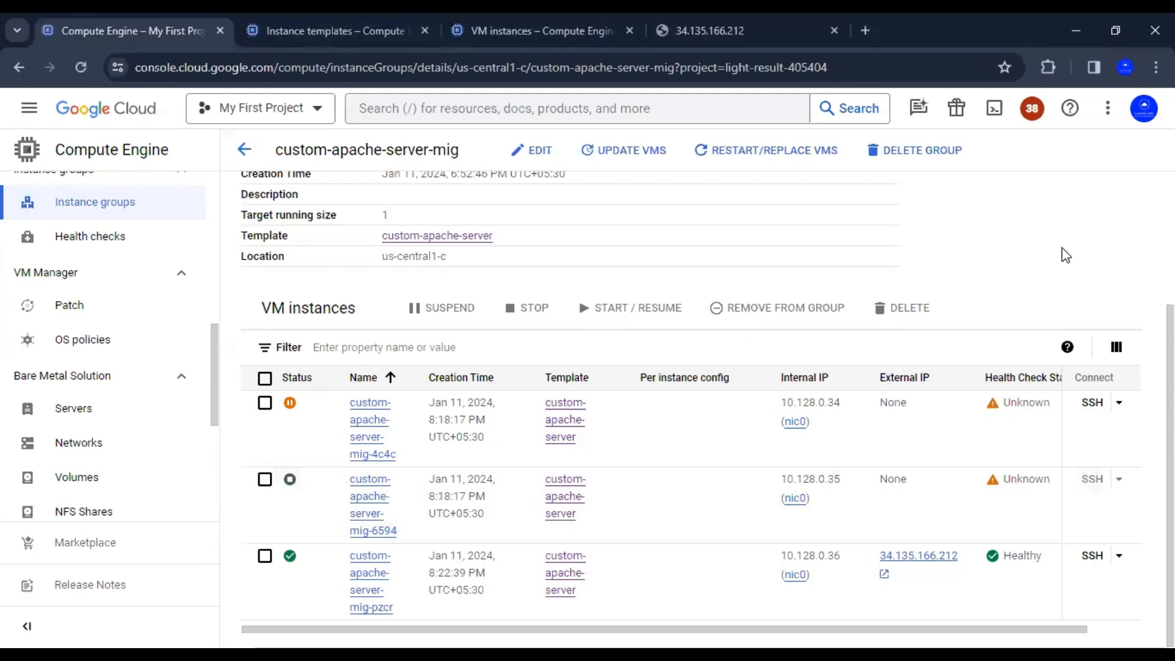
{"action": "scroll", "coordinate": [1065, 251], "scroll_direction": "up", "scroll_amount": 3}
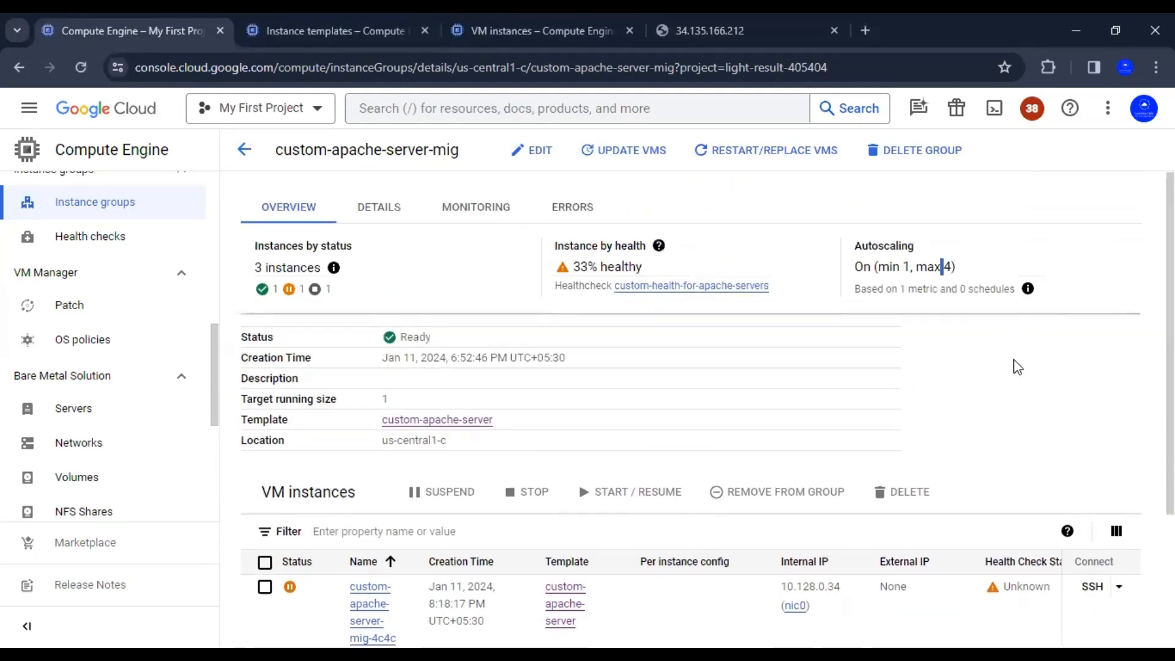
{"action": "scroll", "coordinate": [1071, 379], "scroll_direction": "down", "scroll_amount": 3}
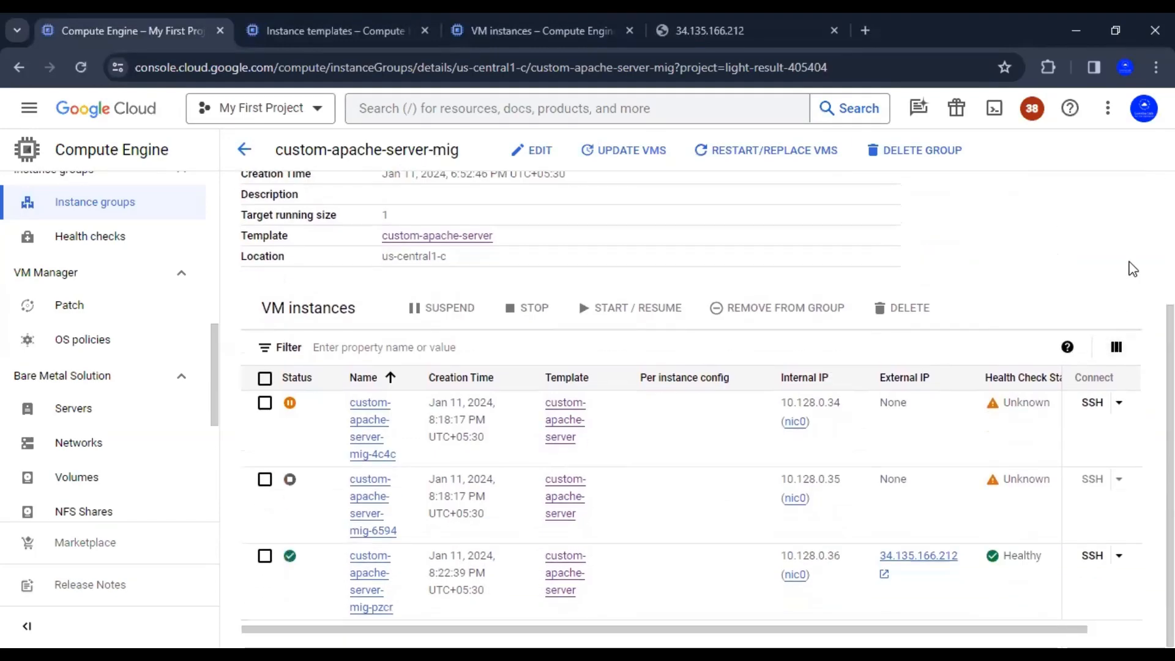
Examine the machine type of the custom-apache-server template in the instance templates list, leaving the template unselected
{"action": "left_click", "coordinate": [354, 31]}
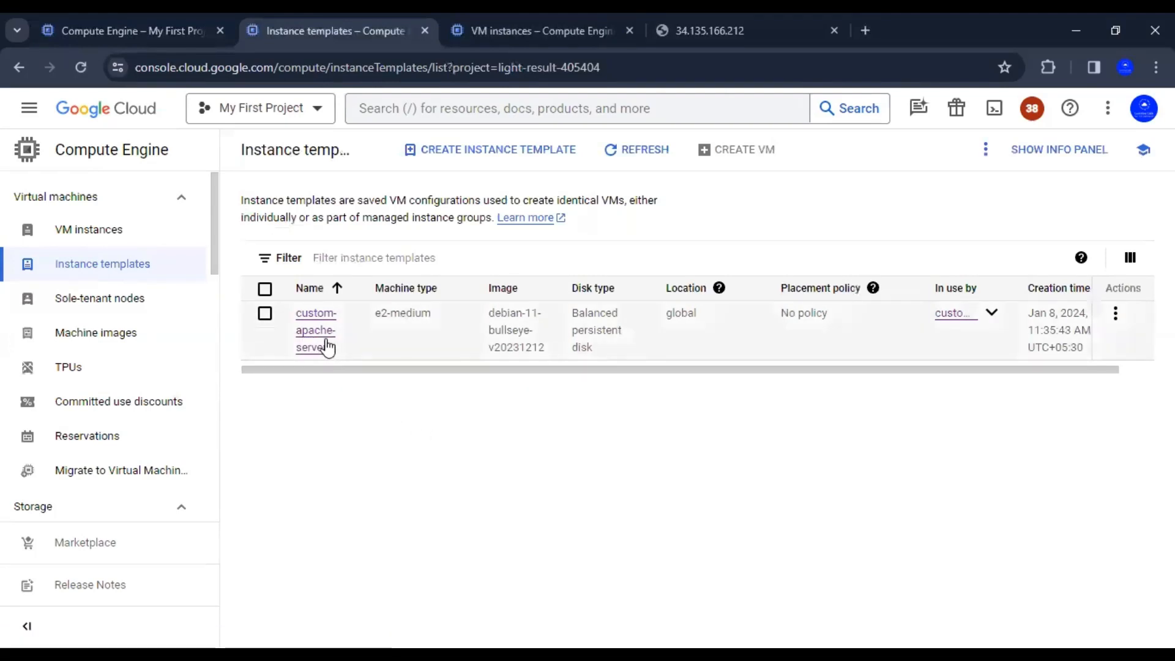
{"action": "left_click", "coordinate": [265, 313]}
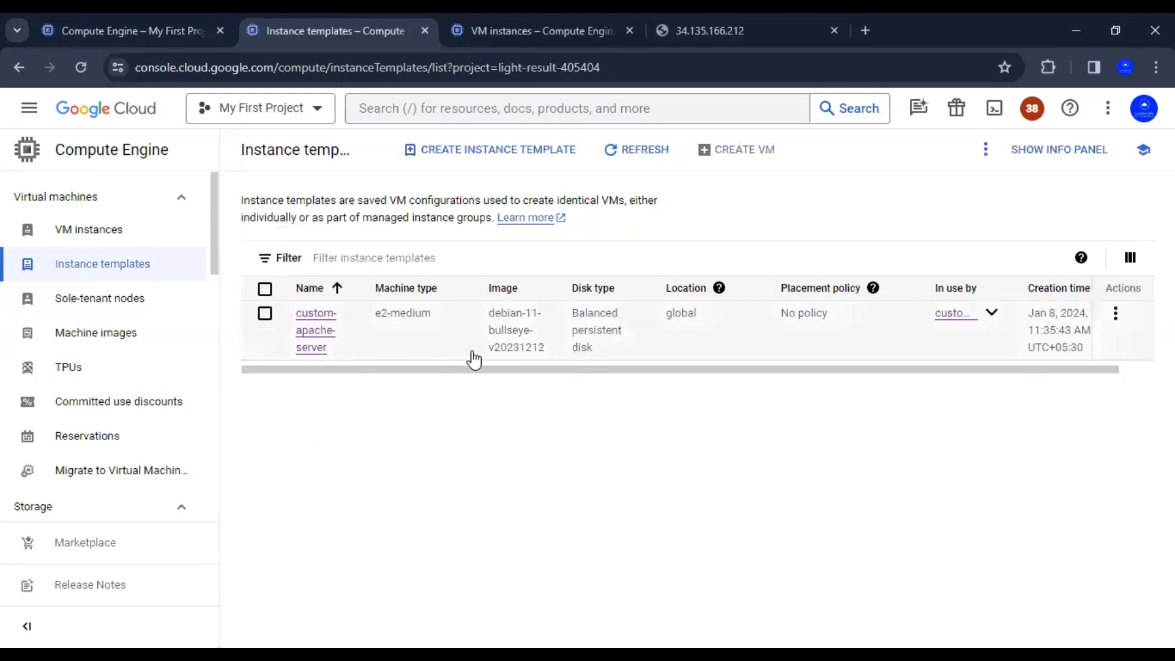
{"action": "left_click_drag", "start_coordinate": [373, 313], "coordinate": [436, 318]}
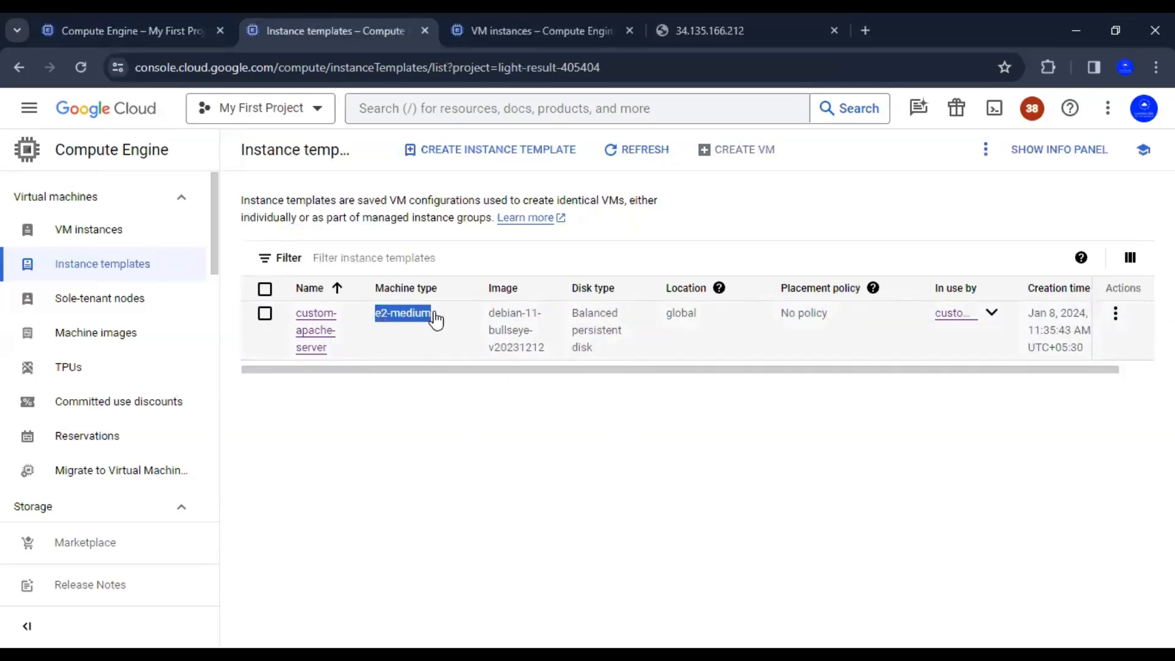
{"action": "left_click", "coordinate": [478, 438]}
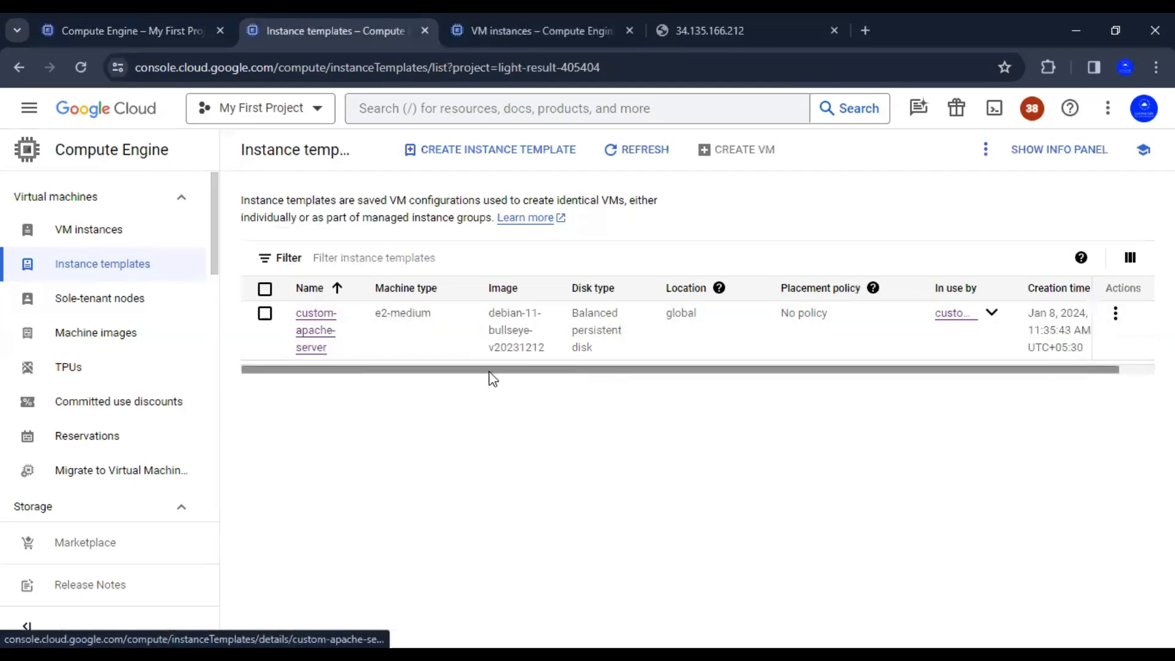
{"action": "left_click_drag", "start_coordinate": [374, 313], "coordinate": [431, 318]}
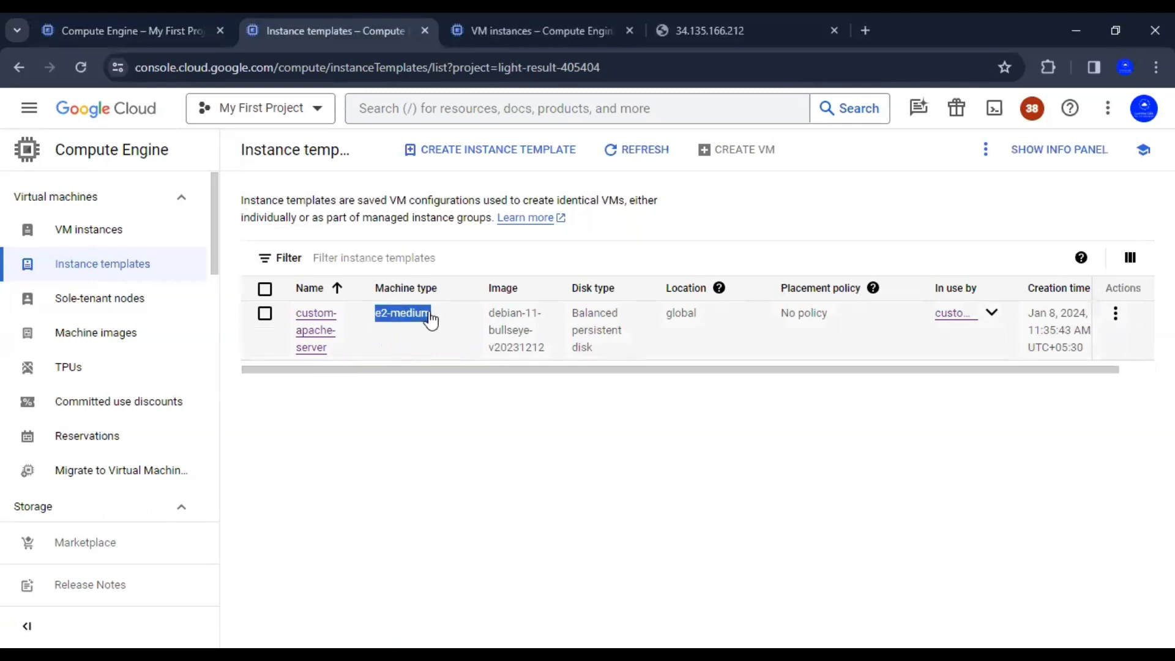
{"action": "left_click", "coordinate": [508, 421]}
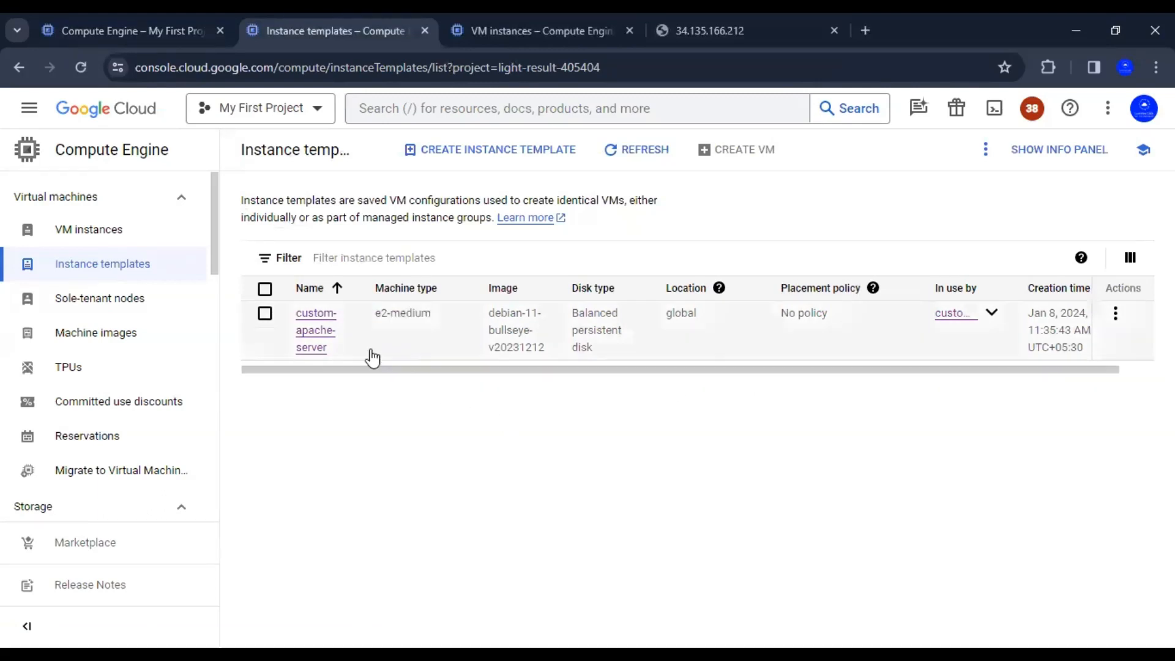
{"action": "left_click", "coordinate": [265, 313]}
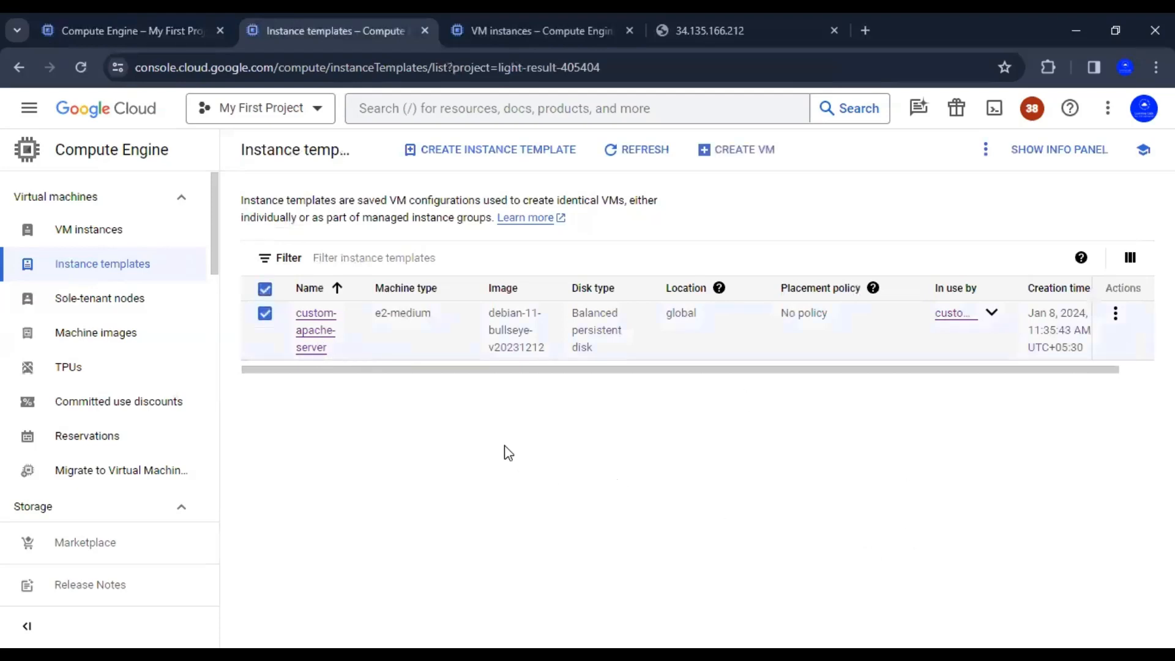
{"action": "left_click", "coordinate": [265, 313]}
Open the custom-apache-server template's details and expand the startup-script value under Custom metadata to read its echo command
{"action": "left_click_drag", "start_coordinate": [325, 346], "coordinate": [321, 324]}
{"action": "left_click", "coordinate": [320, 324]}
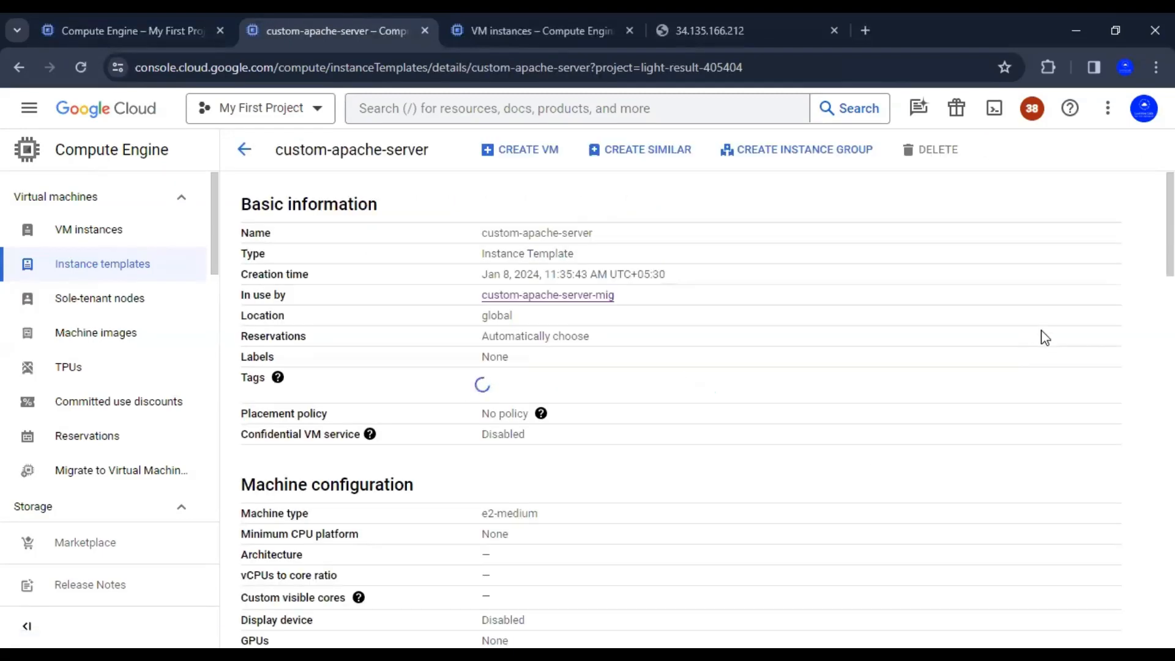
{"action": "scroll", "coordinate": [1142, 238], "scroll_direction": "down", "scroll_amount": 10}
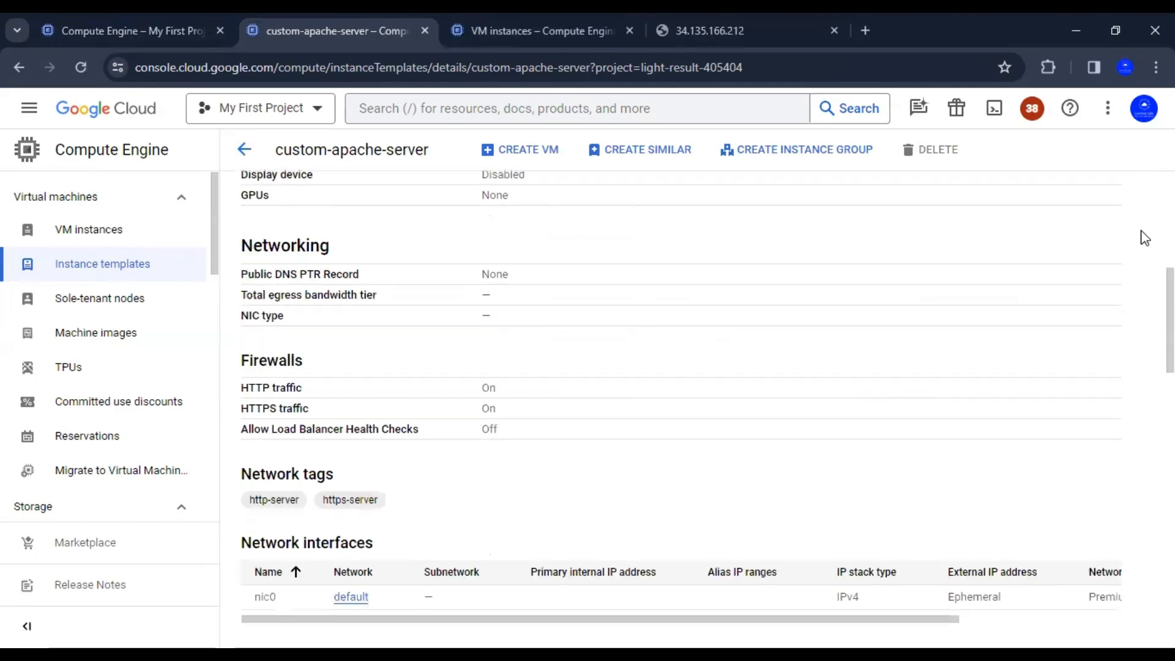
{"action": "scroll", "coordinate": [1143, 237], "scroll_direction": "down", "scroll_amount": 7}
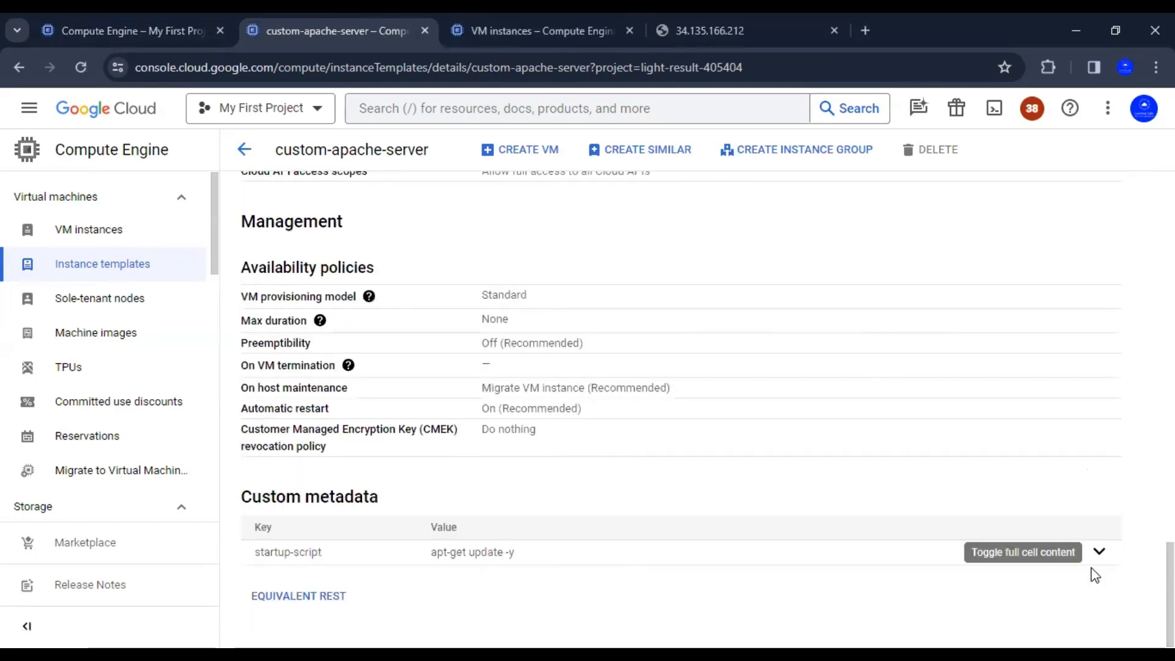
{"action": "left_click", "coordinate": [1102, 555]}
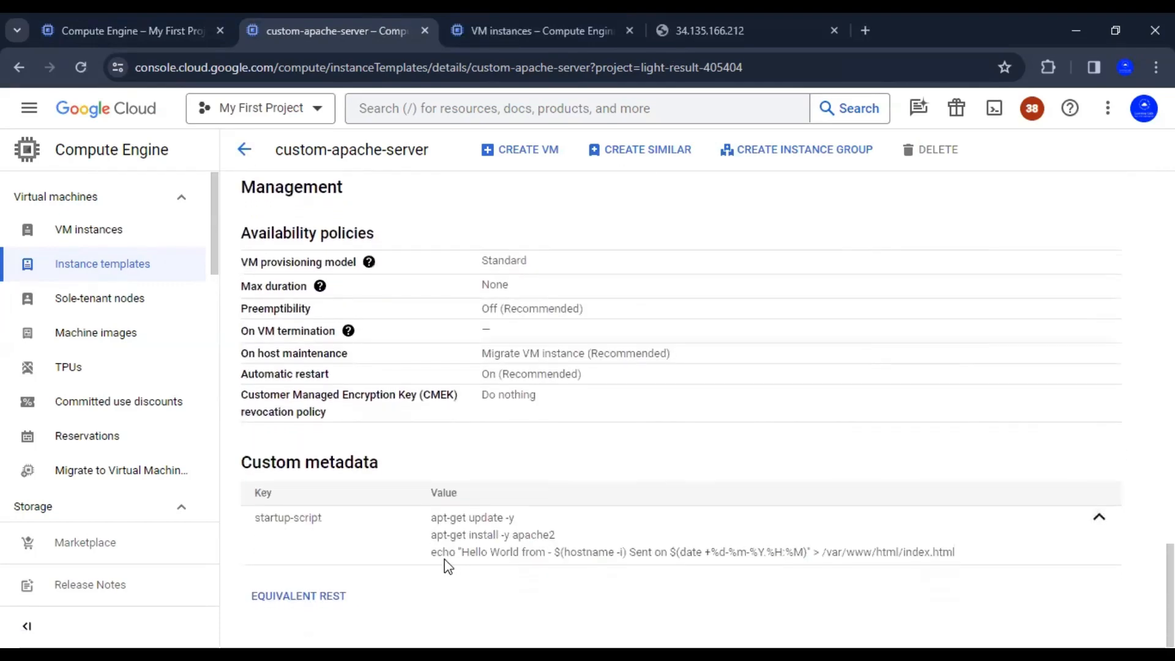
{"action": "left_click_drag", "start_coordinate": [460, 553], "coordinate": [865, 546]}
{"action": "left_click", "coordinate": [819, 569]}
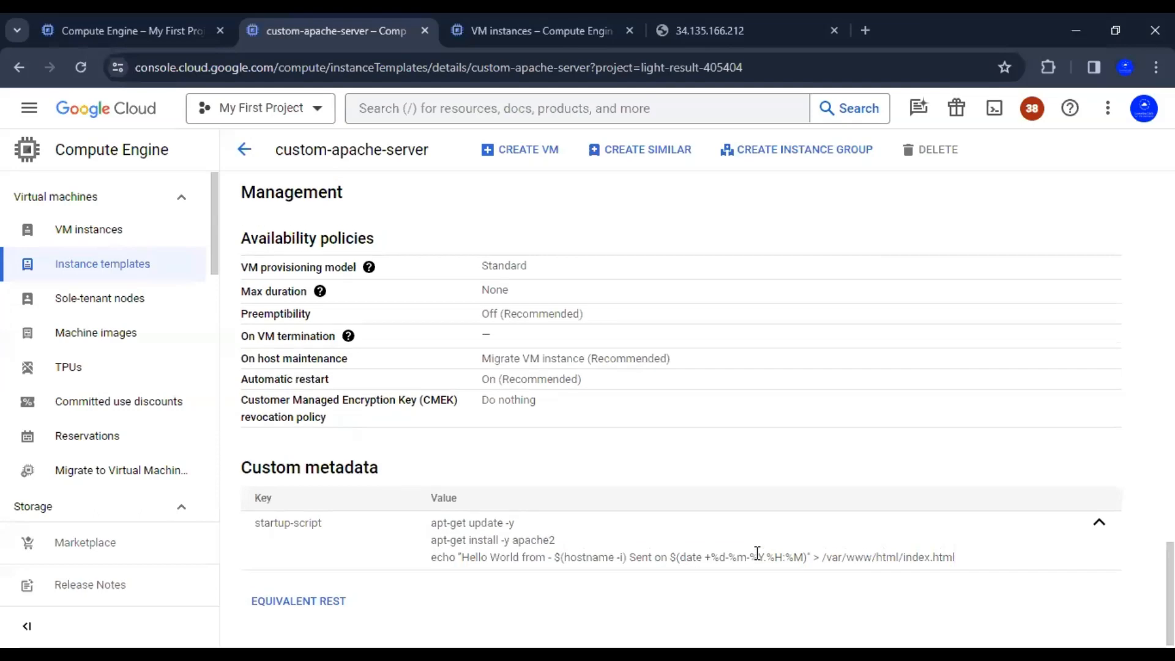
Review the basic information and machine configuration of the custom-apache-server template
{"action": "scroll", "coordinate": [760, 551], "scroll_direction": "up", "scroll_amount": 15}
{"action": "scroll", "coordinate": [759, 535], "scroll_direction": "up", "scroll_amount": 3}
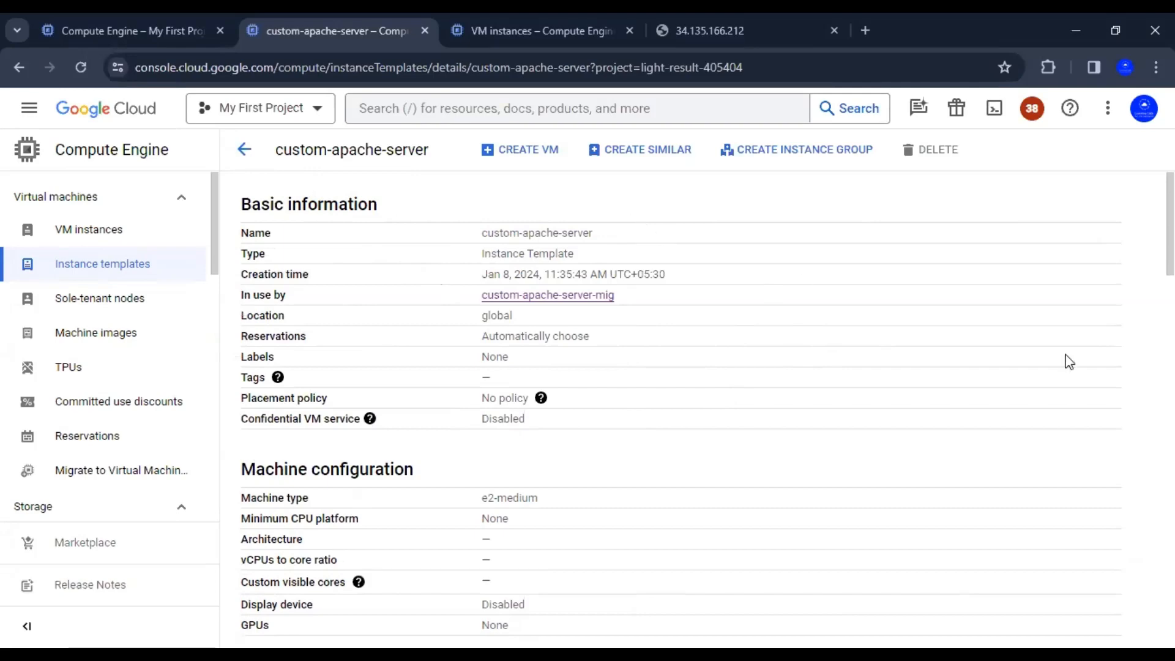
{"action": "scroll", "coordinate": [957, 480], "scroll_direction": "down", "scroll_amount": 3}
{"action": "scroll", "coordinate": [943, 477], "scroll_direction": "up", "scroll_amount": 3}
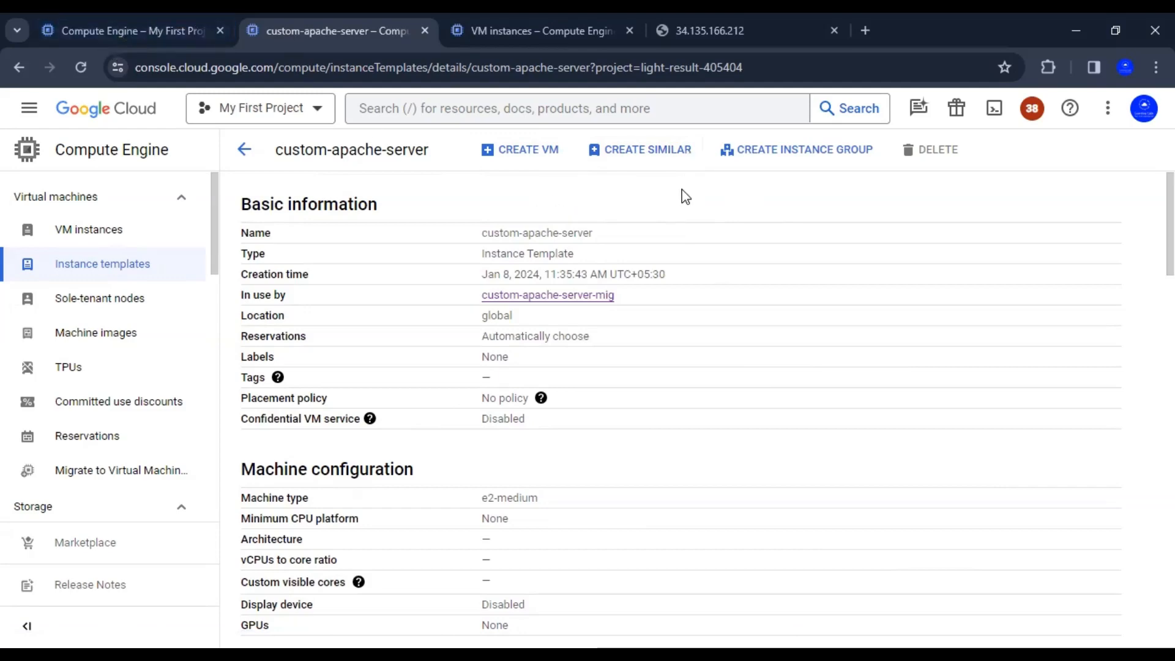
Return to the custom-apache-server-mig overview and examine its autoscaling, health, target running size, template and VM instance statuses
{"action": "left_click", "coordinate": [114, 29]}
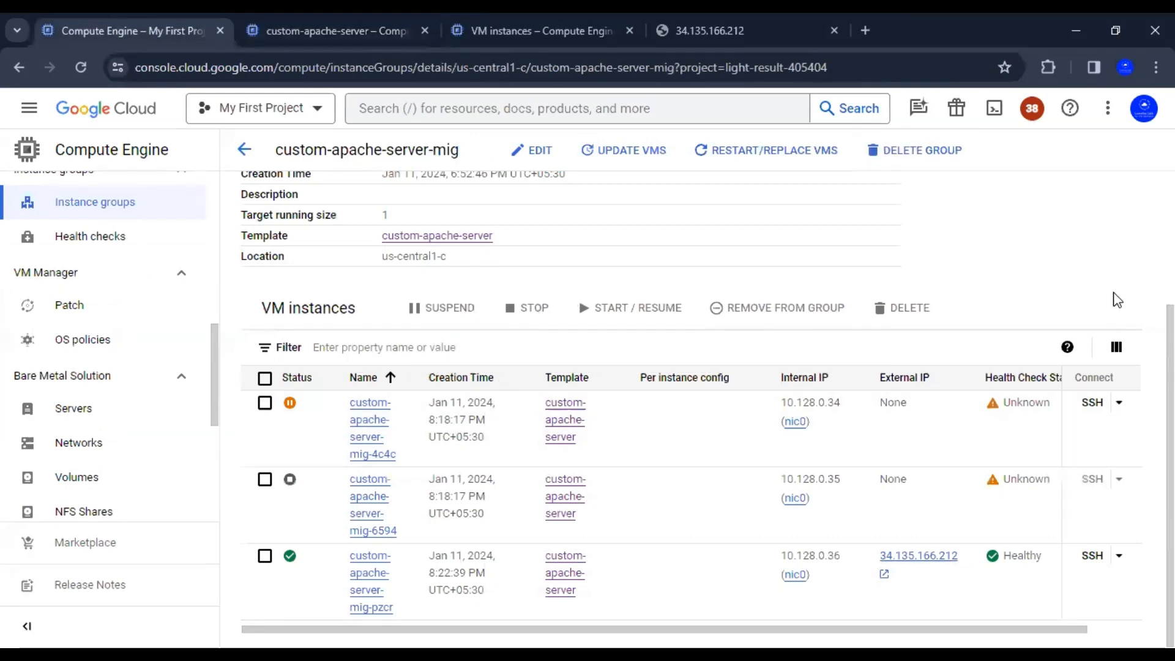
{"action": "scroll", "coordinate": [1078, 289], "scroll_direction": "up", "scroll_amount": 3}
{"action": "scroll", "coordinate": [1079, 288], "scroll_direction": "down", "scroll_amount": 3}
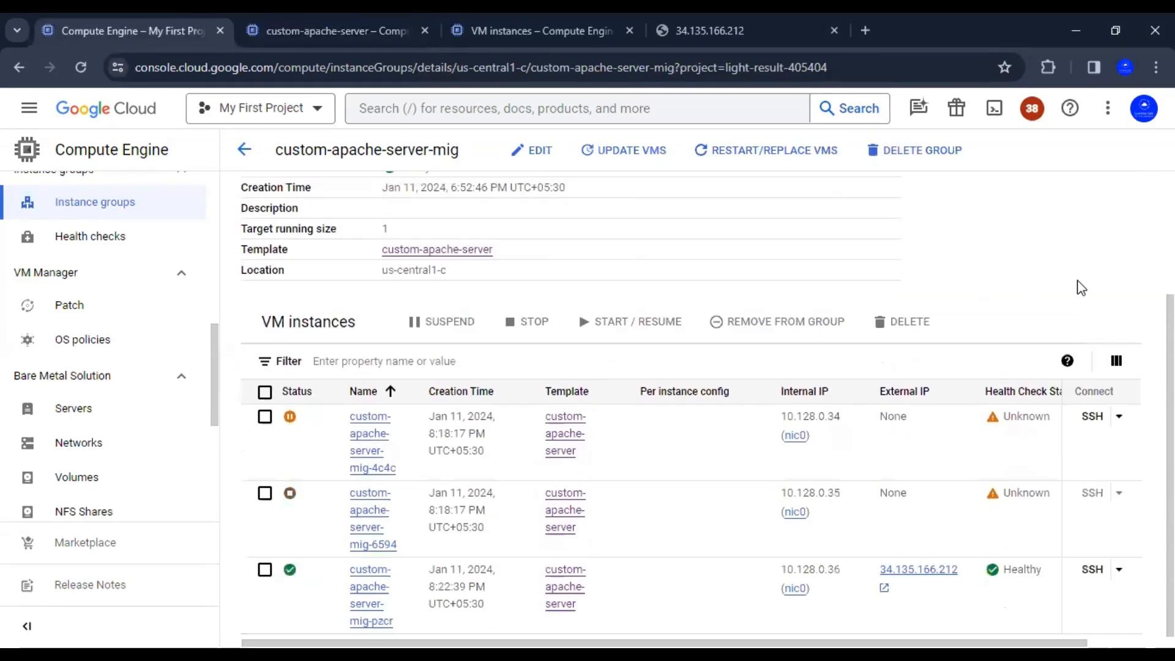
{"action": "scroll", "coordinate": [1090, 273], "scroll_direction": "up", "scroll_amount": 3}
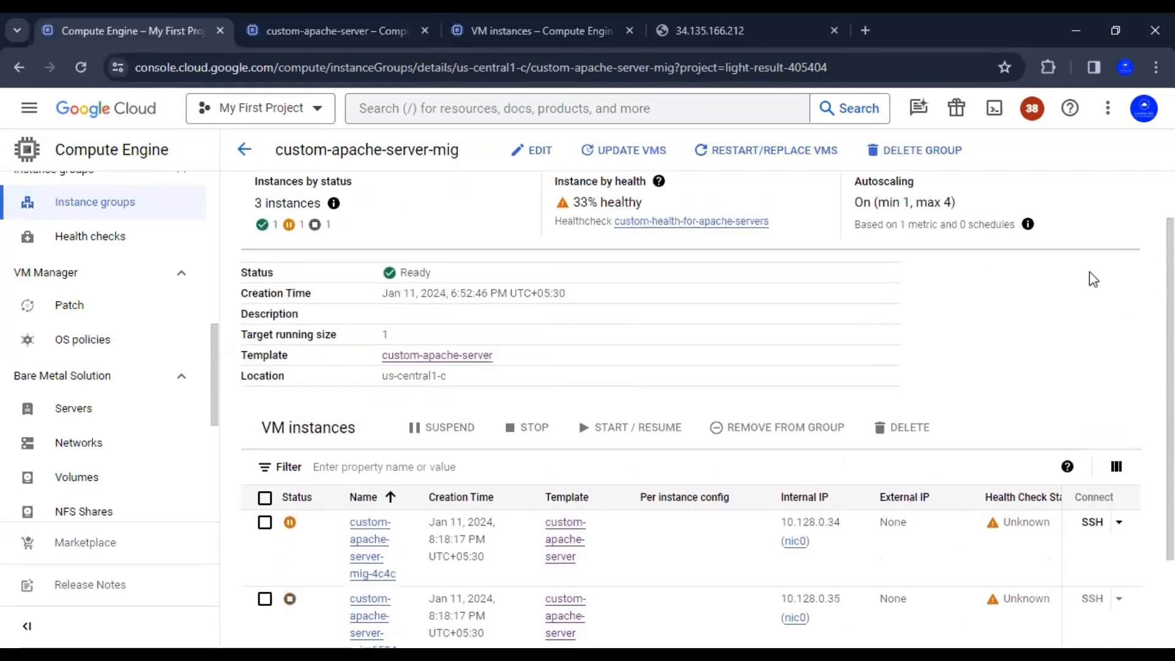
{"action": "scroll", "coordinate": [1090, 273], "scroll_direction": "down", "scroll_amount": 1}
{"action": "scroll", "coordinate": [1078, 319], "scroll_direction": "up", "scroll_amount": 1}
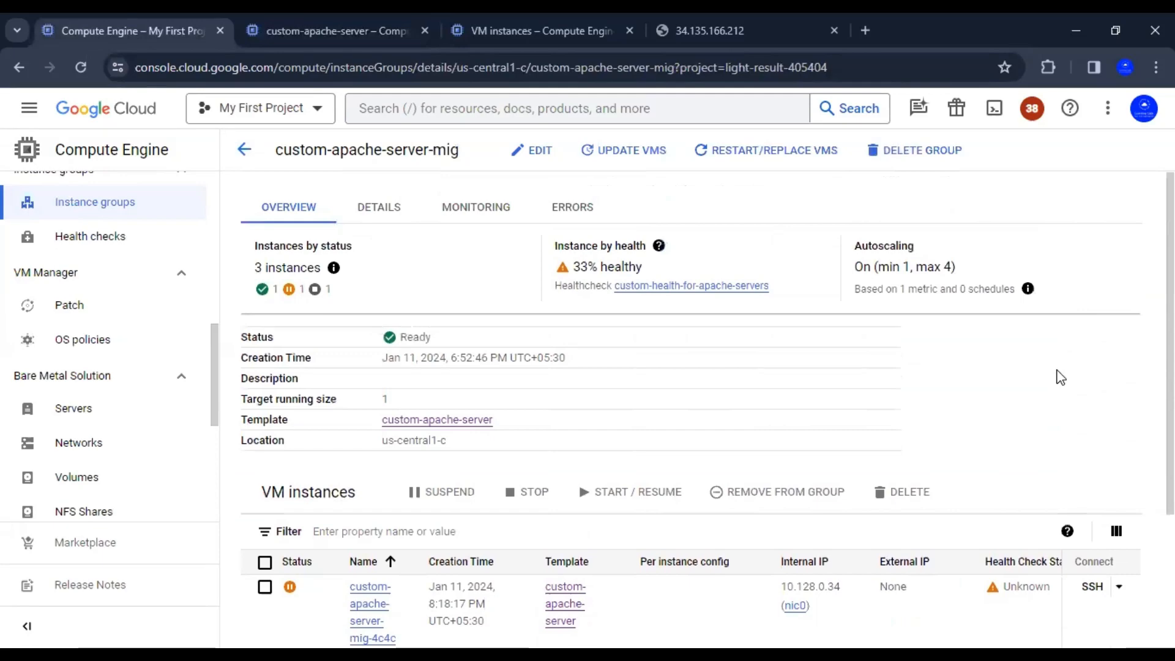
{"action": "scroll", "coordinate": [1061, 378], "scroll_direction": "down", "scroll_amount": 3}
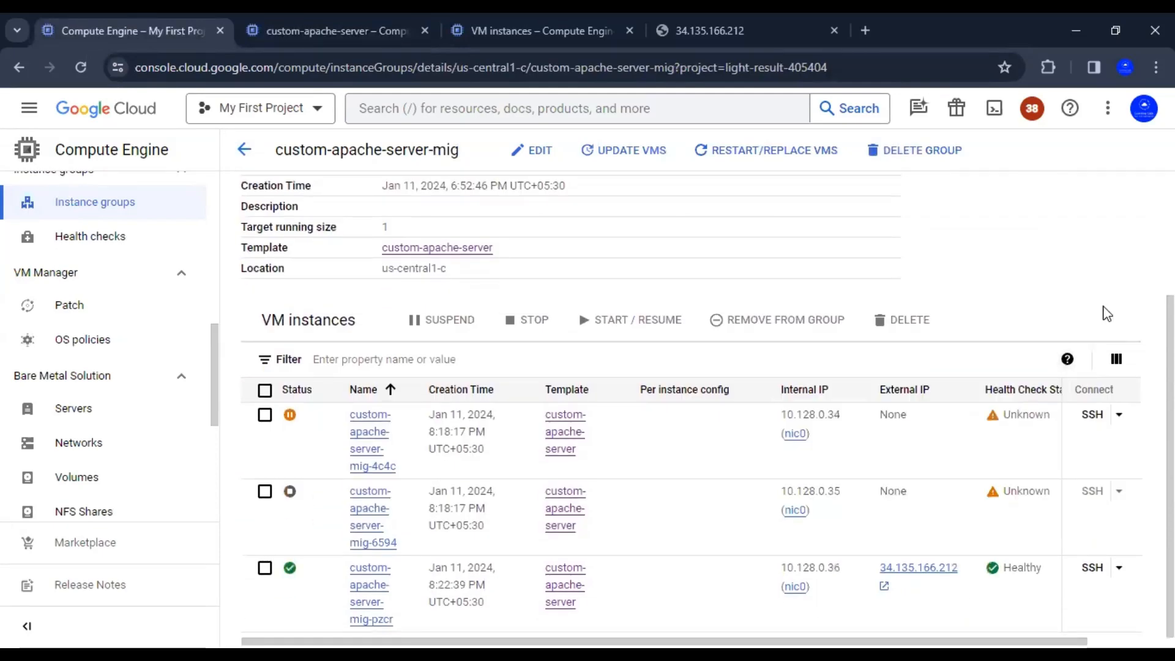
{"action": "scroll", "coordinate": [1107, 313], "scroll_direction": "up", "scroll_amount": 3}
{"action": "scroll", "coordinate": [1107, 313], "scroll_direction": "down", "scroll_amount": 3}
{"action": "scroll", "coordinate": [1107, 314], "scroll_direction": "up", "scroll_amount": 3}
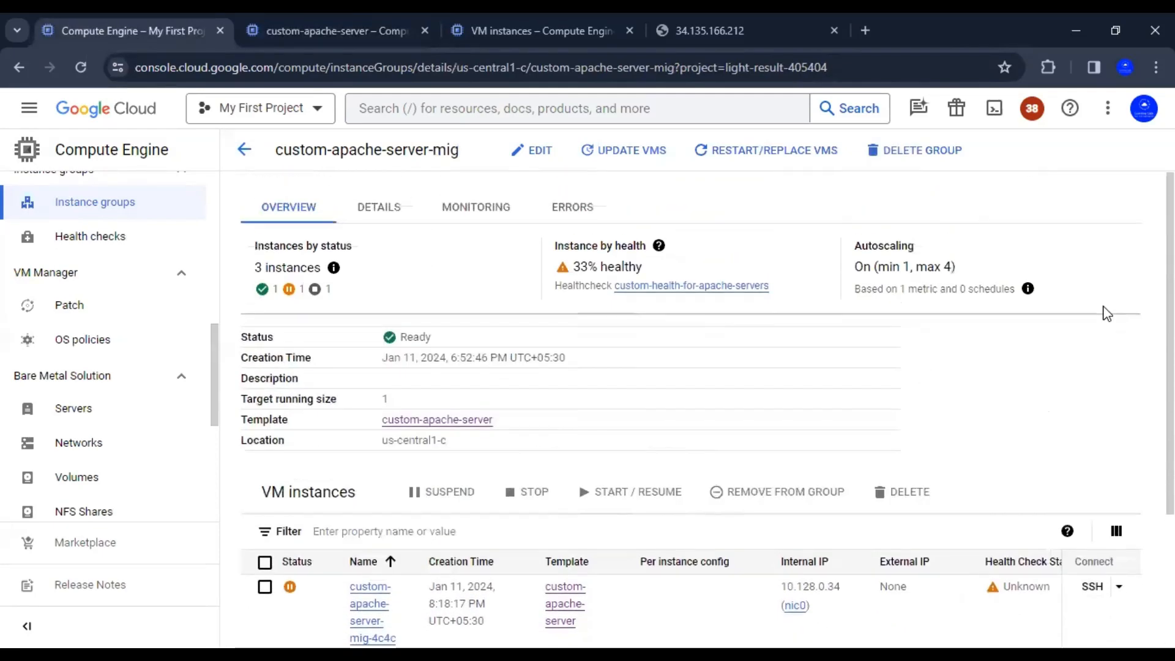
{"action": "scroll", "coordinate": [1107, 313], "scroll_direction": "down", "scroll_amount": 3}
{"action": "scroll", "coordinate": [1129, 292], "scroll_direction": "up", "scroll_amount": 3}
{"action": "scroll", "coordinate": [1129, 292], "scroll_direction": "down", "scroll_amount": 3}
{"action": "scroll", "coordinate": [1128, 288], "scroll_direction": "up", "scroll_amount": 3}
{"action": "scroll", "coordinate": [1060, 376], "scroll_direction": "down", "scroll_amount": 3}
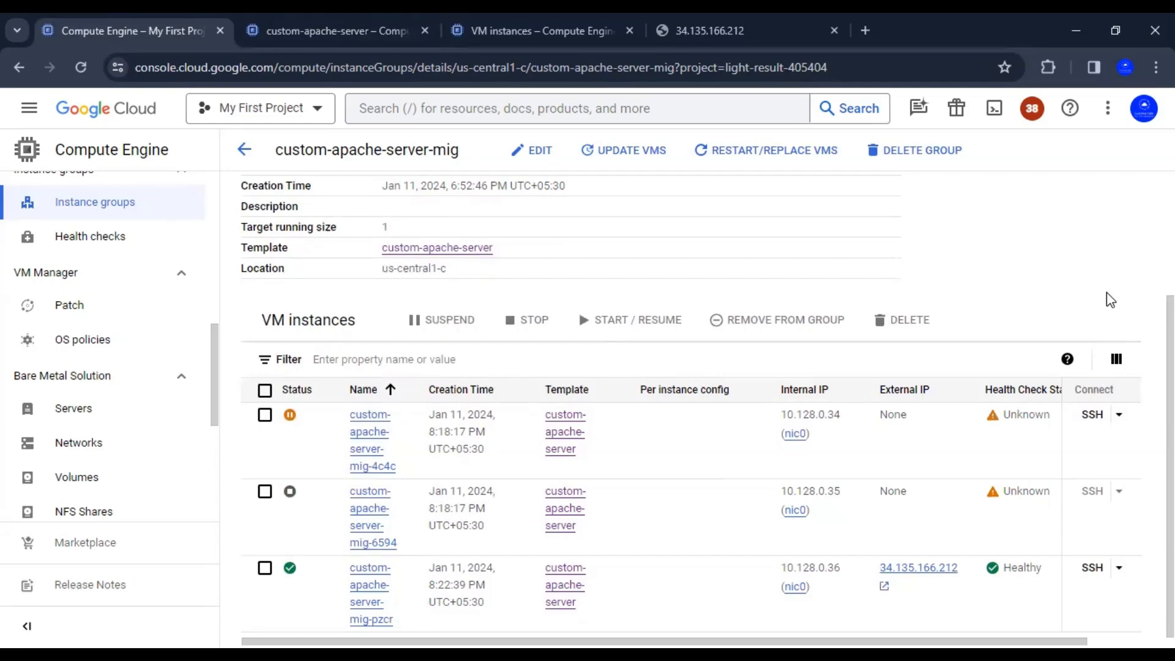
{"action": "scroll", "coordinate": [1111, 300], "scroll_direction": "up", "scroll_amount": 3}
{"action": "scroll", "coordinate": [1111, 300], "scroll_direction": "down", "scroll_amount": 3}
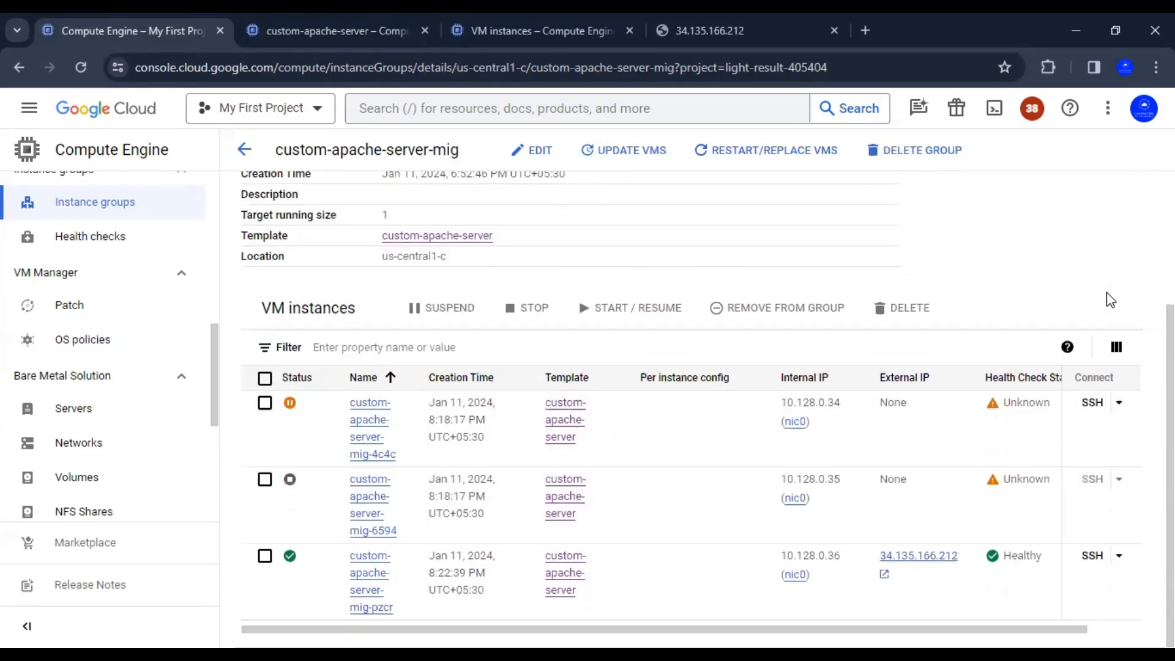
{"action": "scroll", "coordinate": [1111, 300], "scroll_direction": "up", "scroll_amount": 3}
{"action": "scroll", "coordinate": [1111, 300], "scroll_direction": "down", "scroll_amount": 3}
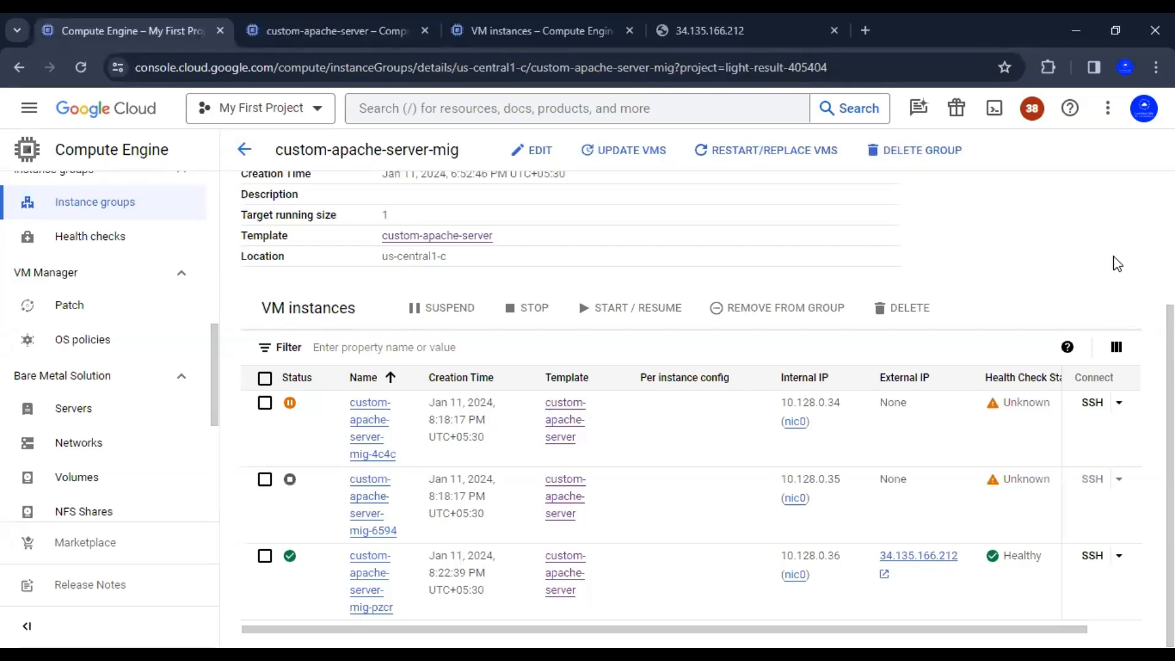
{"action": "scroll", "coordinate": [1118, 264], "scroll_direction": "up", "scroll_amount": 3}
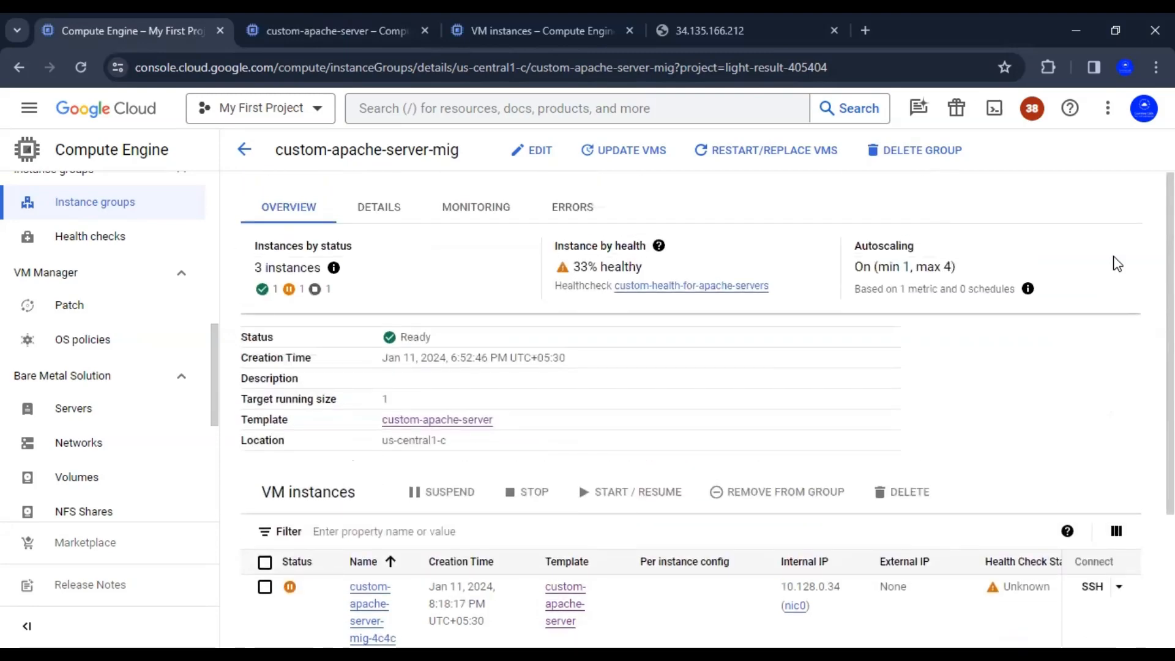
{"action": "scroll", "coordinate": [1118, 264], "scroll_direction": "down", "scroll_amount": 3}
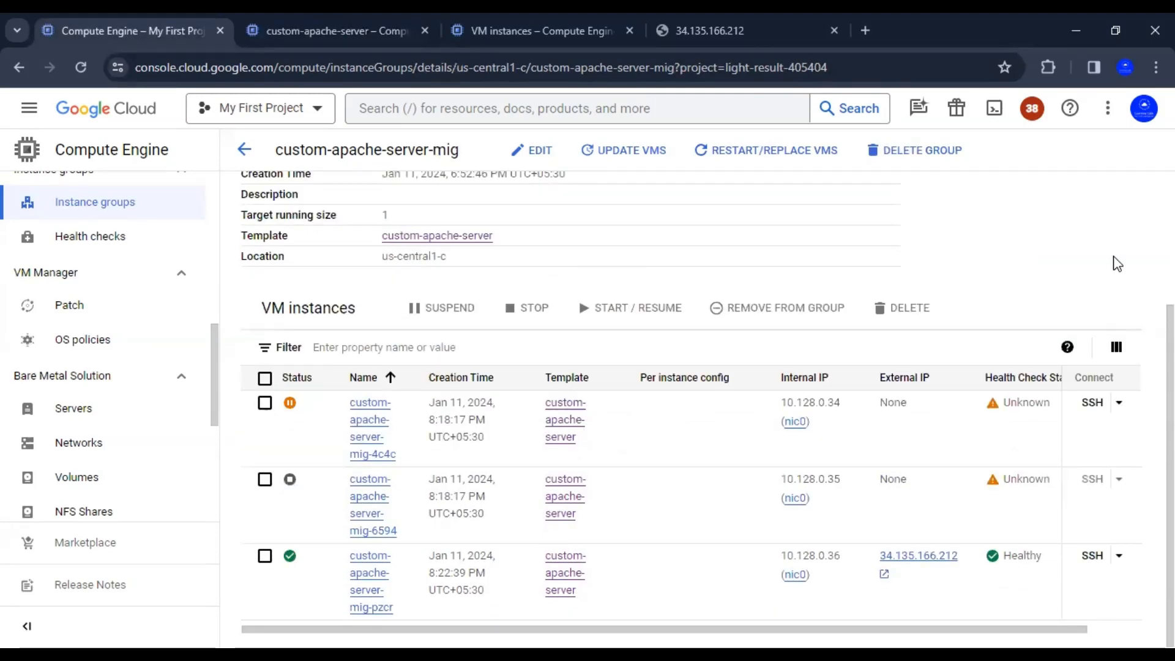
{"action": "scroll", "coordinate": [1118, 264], "scroll_direction": "up", "scroll_amount": 3}
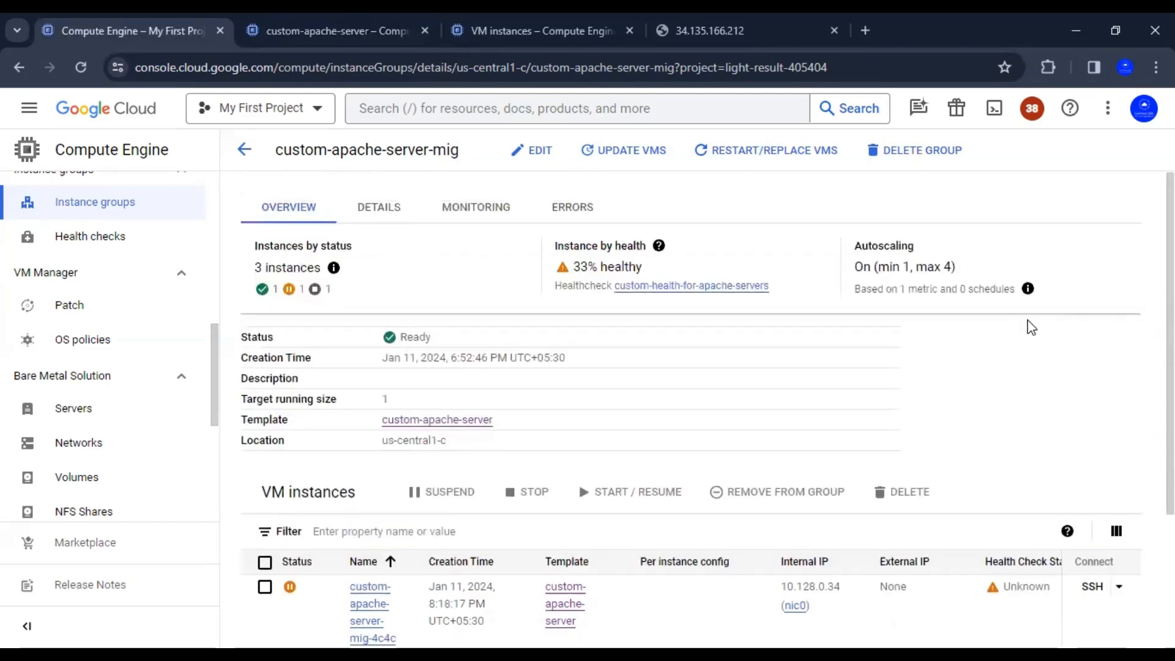
{"action": "scroll", "coordinate": [1074, 375], "scroll_direction": "down", "scroll_amount": 3}
{"action": "scroll", "coordinate": [1073, 376], "scroll_direction": "up", "scroll_amount": 3}
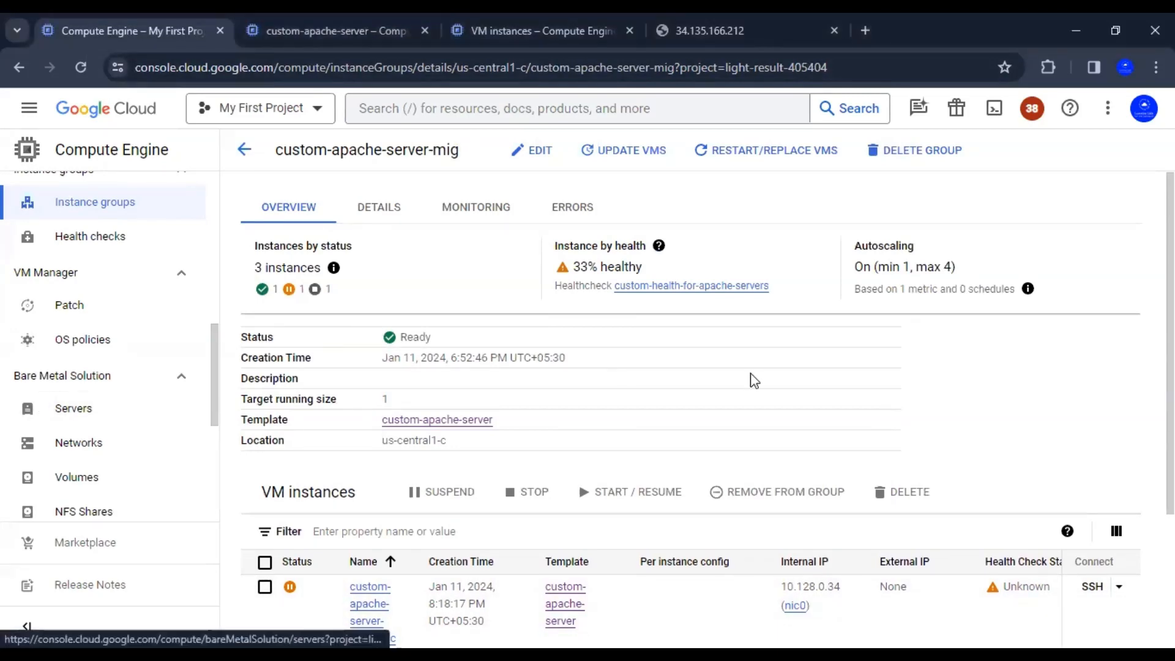
{"action": "scroll", "coordinate": [755, 379], "scroll_direction": "down", "scroll_amount": 2}
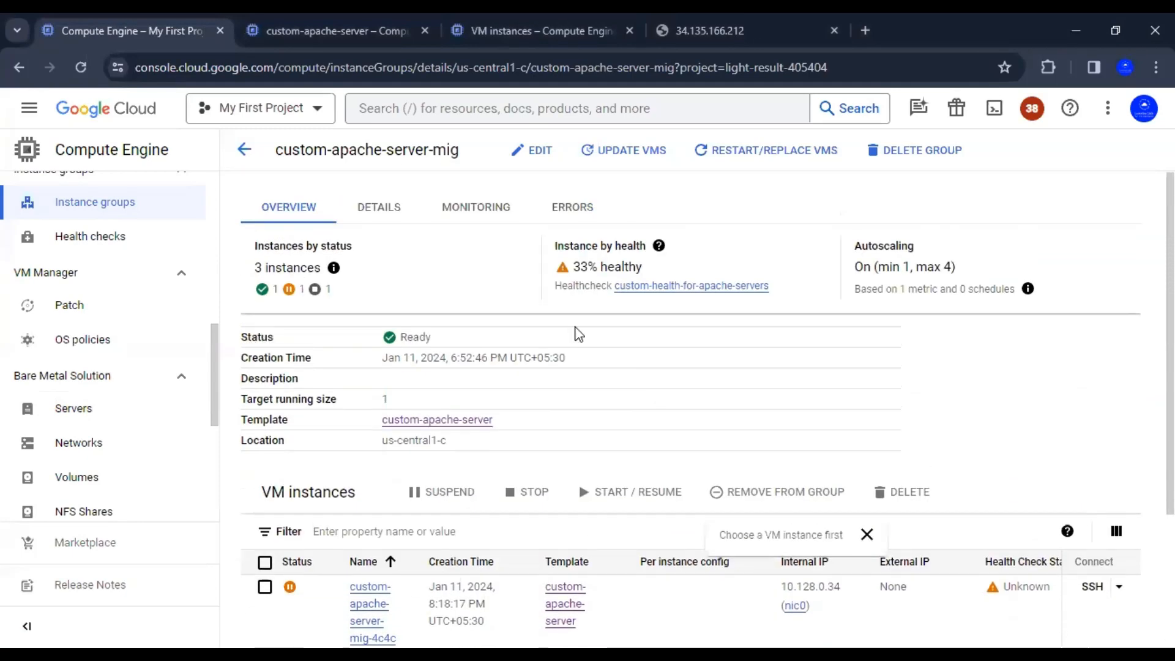
Start a similar template from custom-apache-server and set its machine type to the shared-core e2-micro
{"action": "left_click", "coordinate": [337, 31]}
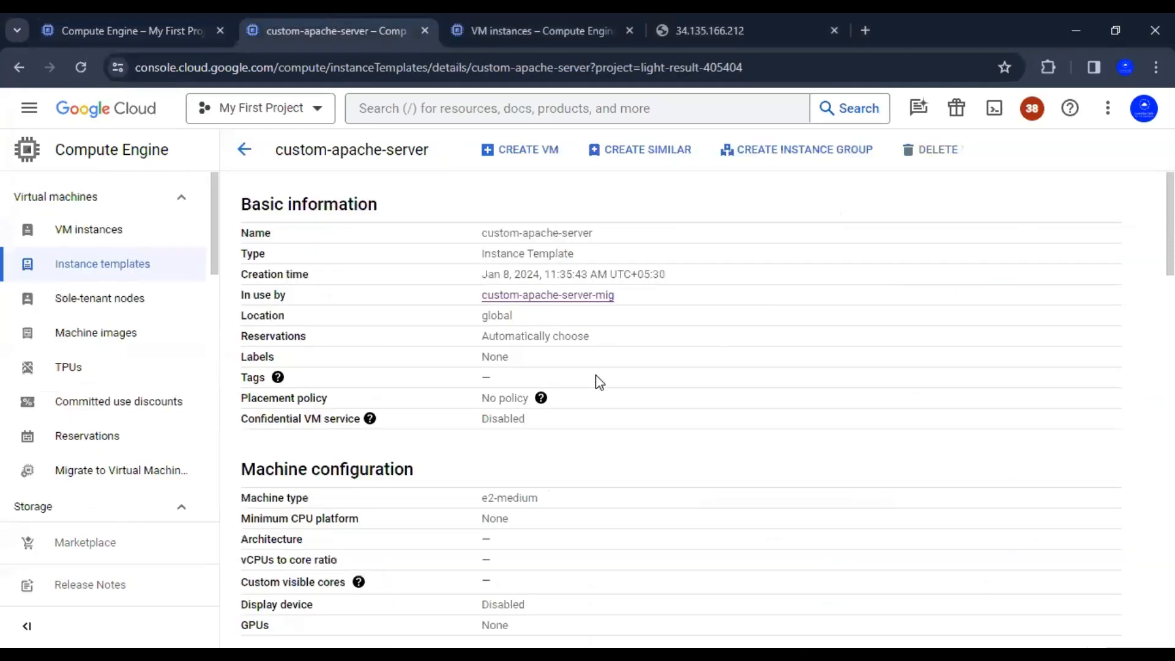
{"action": "left_click", "coordinate": [654, 164]}
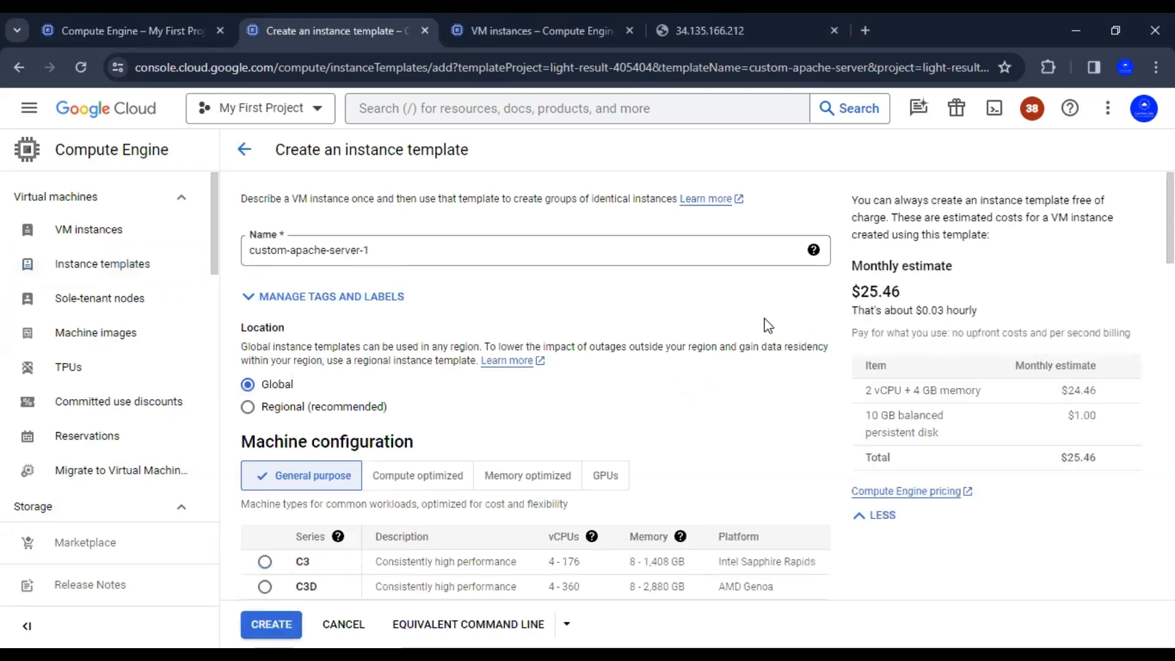
{"action": "scroll", "coordinate": [768, 326], "scroll_direction": "down", "scroll_amount": 3}
{"action": "scroll", "coordinate": [768, 326], "scroll_direction": "down", "scroll_amount": 6}
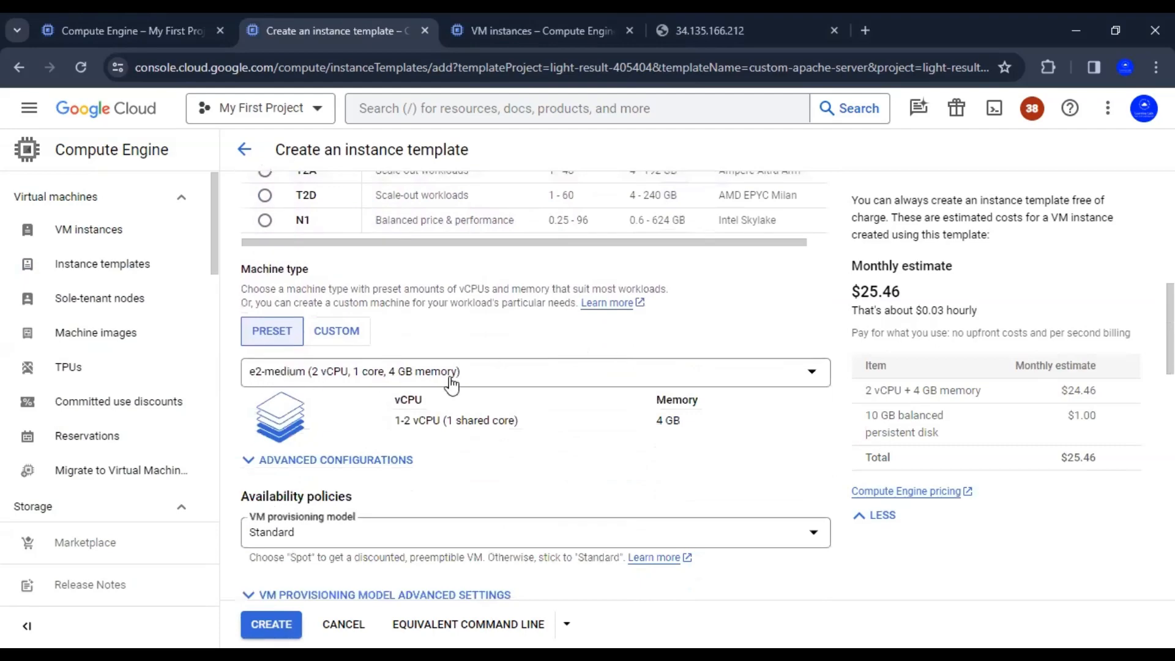
{"action": "left_click", "coordinate": [451, 376]}
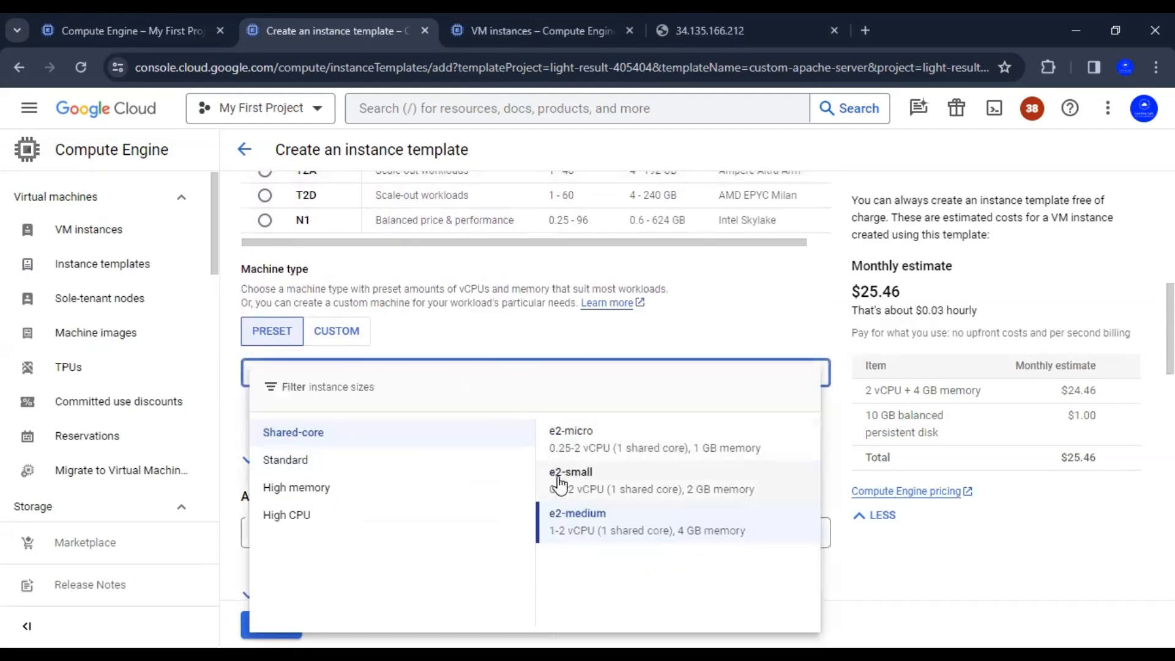
{"action": "left_click", "coordinate": [571, 451]}
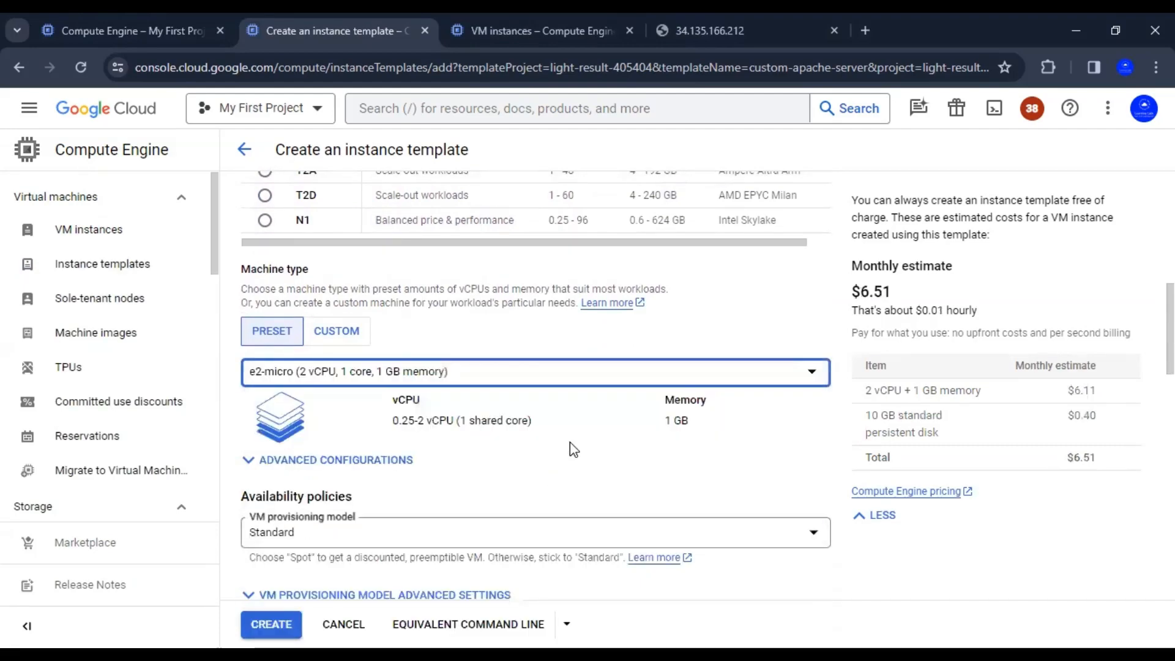
{"action": "left_click", "coordinate": [347, 388]}
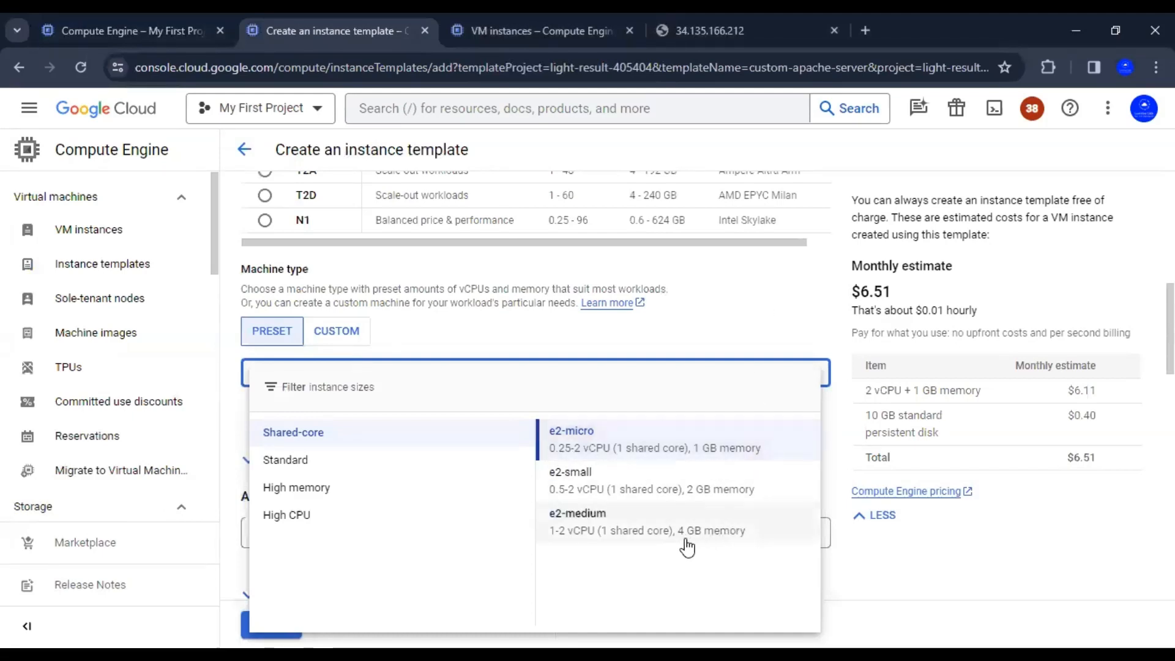
{"action": "left_click", "coordinate": [757, 340]}
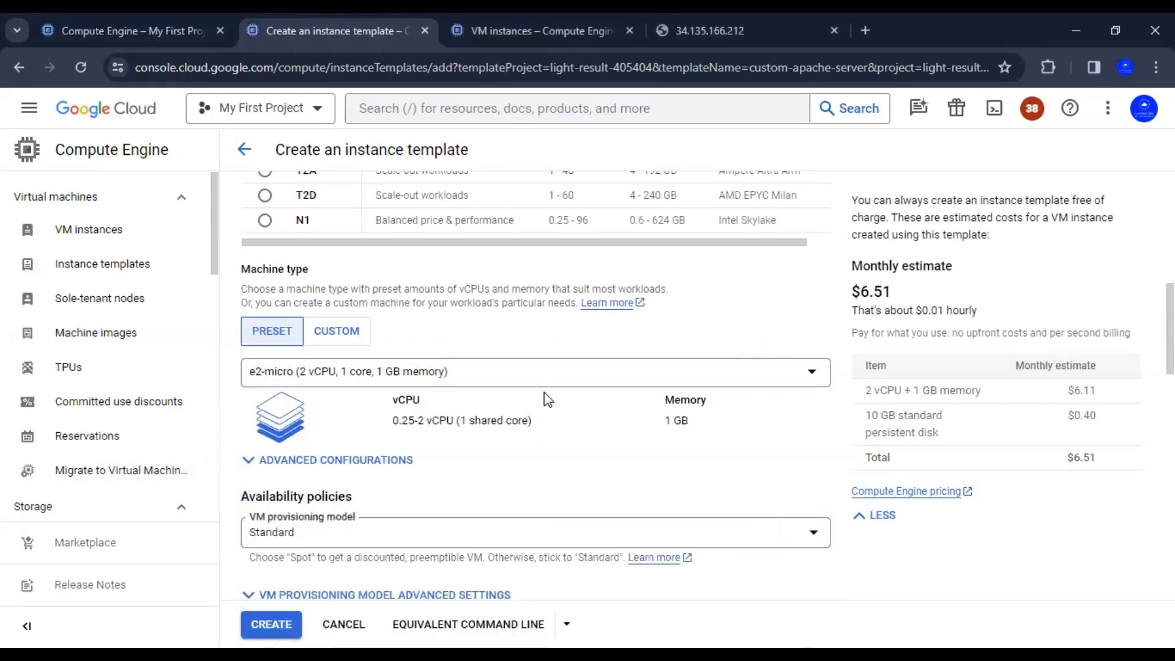
Set the new template's VM provisioning model to Spot and check the monthly cost estimate
{"action": "scroll", "coordinate": [792, 335], "scroll_direction": "down", "scroll_amount": 4}
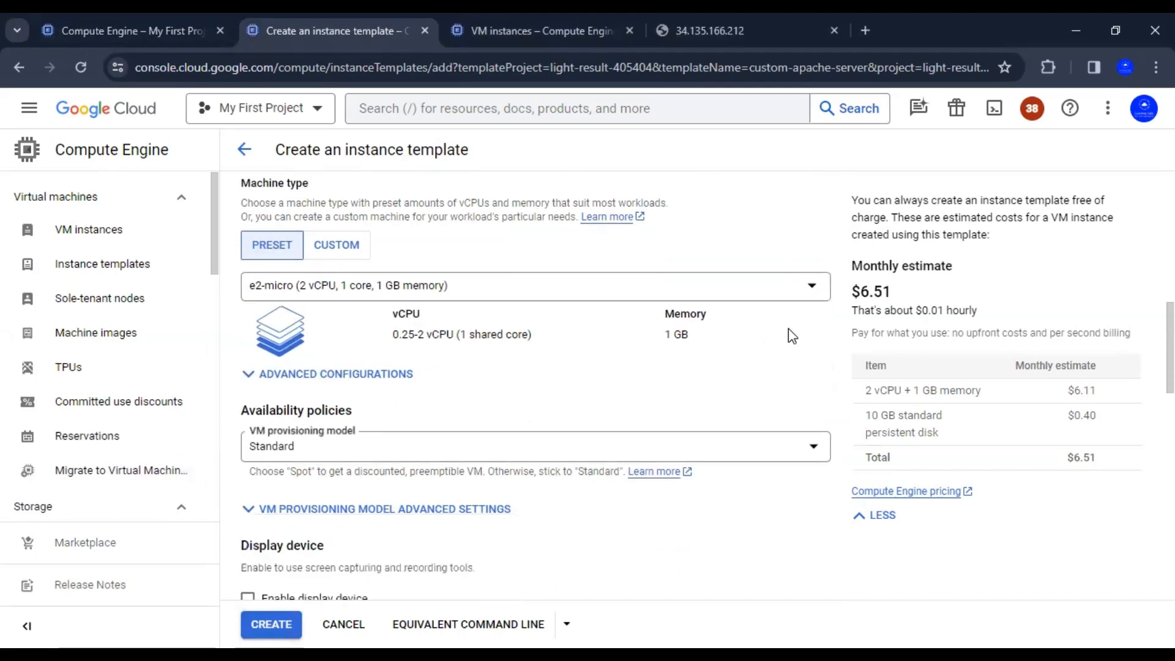
{"action": "left_click", "coordinate": [485, 281]}
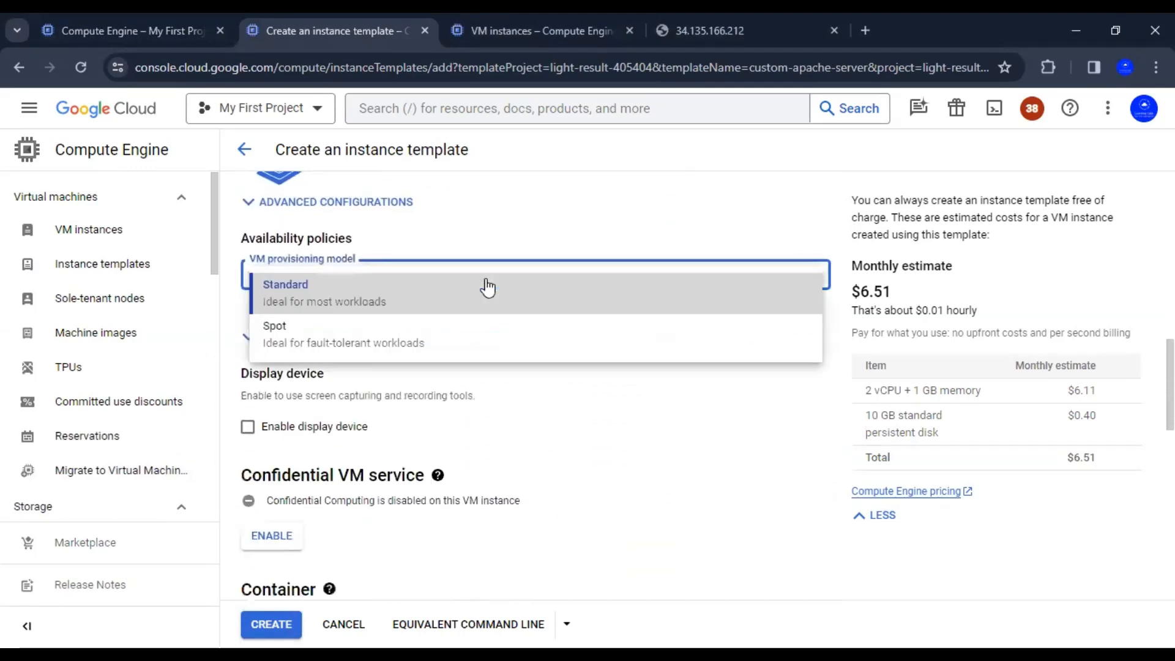
{"action": "left_click", "coordinate": [354, 333]}
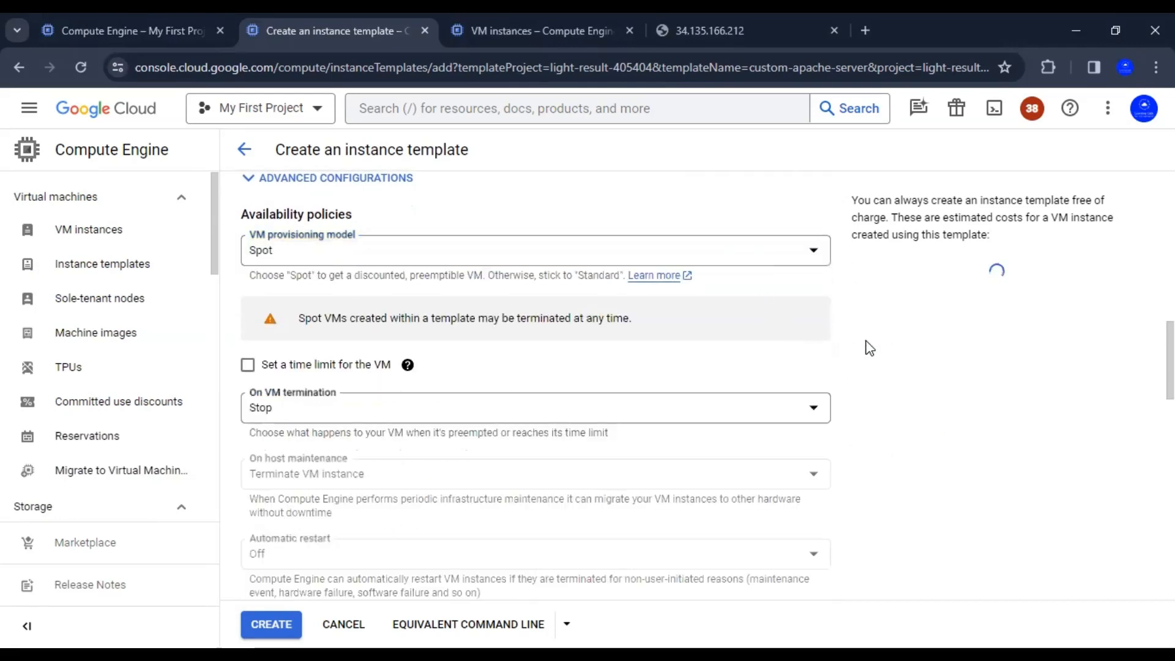
{"action": "scroll", "coordinate": [870, 347], "scroll_direction": "up", "scroll_amount": 7}
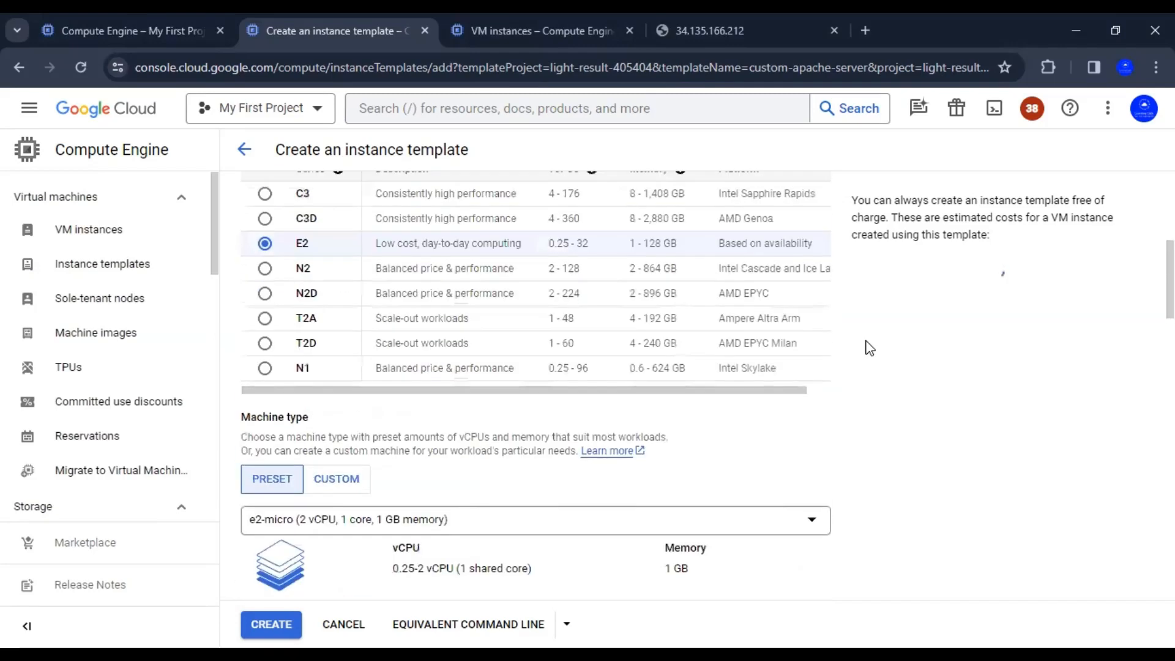
{"action": "scroll", "coordinate": [870, 348], "scroll_direction": "down", "scroll_amount": 4}
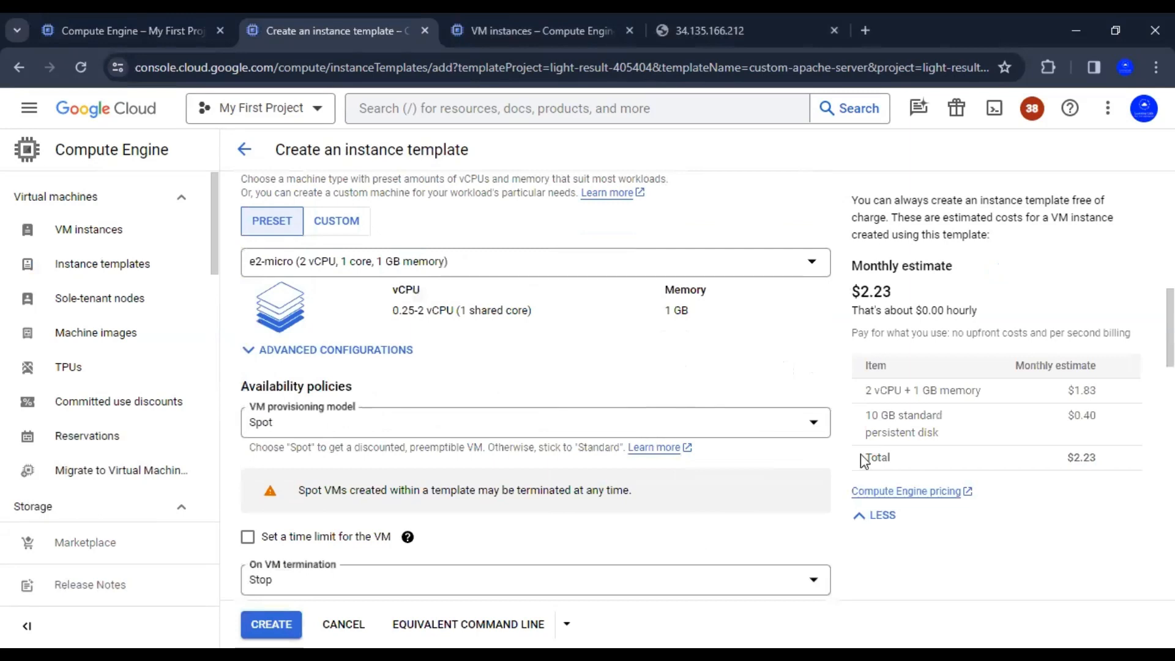
{"action": "left_click_drag", "start_coordinate": [892, 289], "coordinate": [866, 294]}
{"action": "left_click", "coordinate": [833, 319]}
Allow load balancer health checks in the new template's firewall settings
{"action": "scroll", "coordinate": [834, 319], "scroll_direction": "down", "scroll_amount": 3}
{"action": "scroll", "coordinate": [833, 318], "scroll_direction": "down", "scroll_amount": 6}
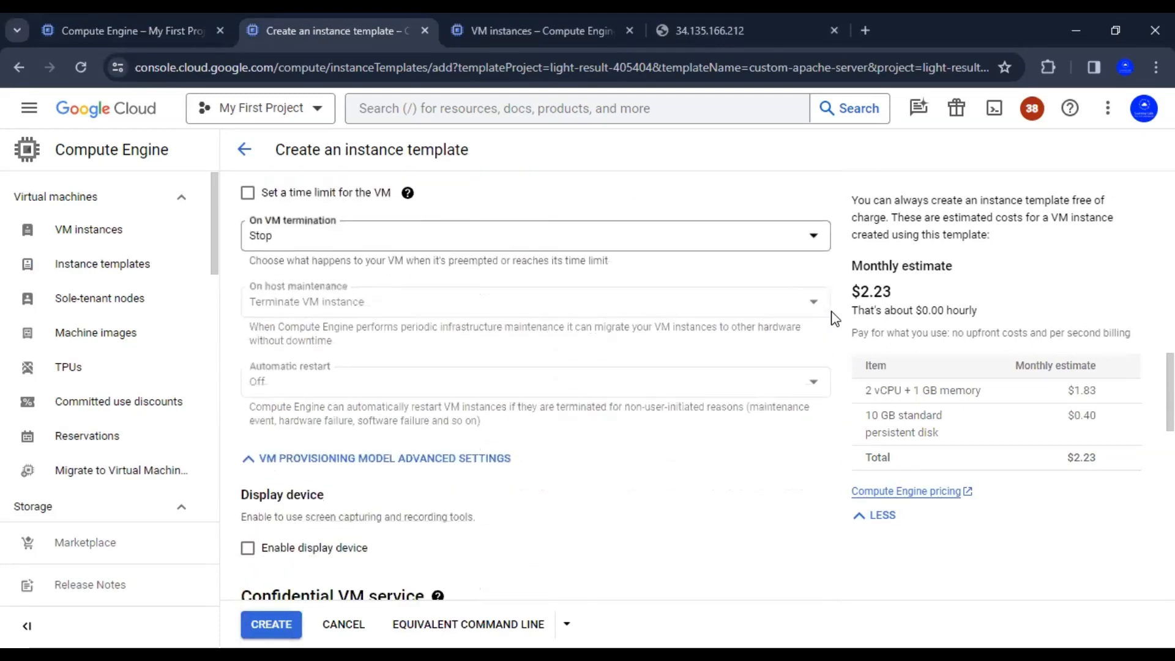
{"action": "scroll", "coordinate": [833, 318], "scroll_direction": "down", "scroll_amount": 12}
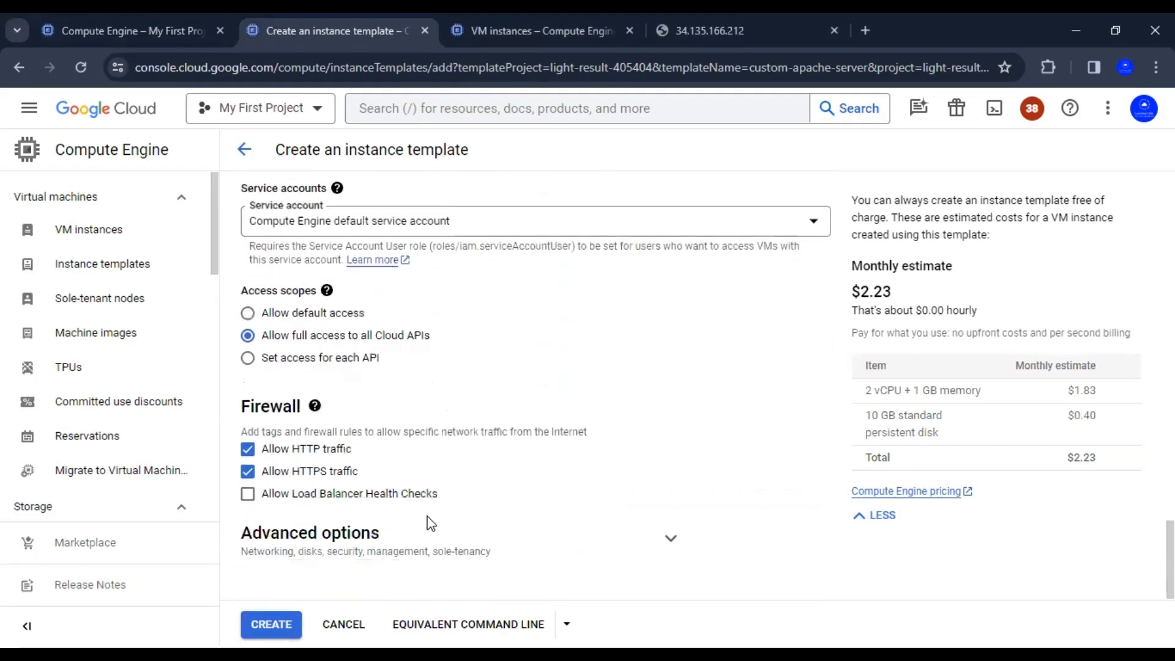
{"action": "left_click", "coordinate": [248, 494]}
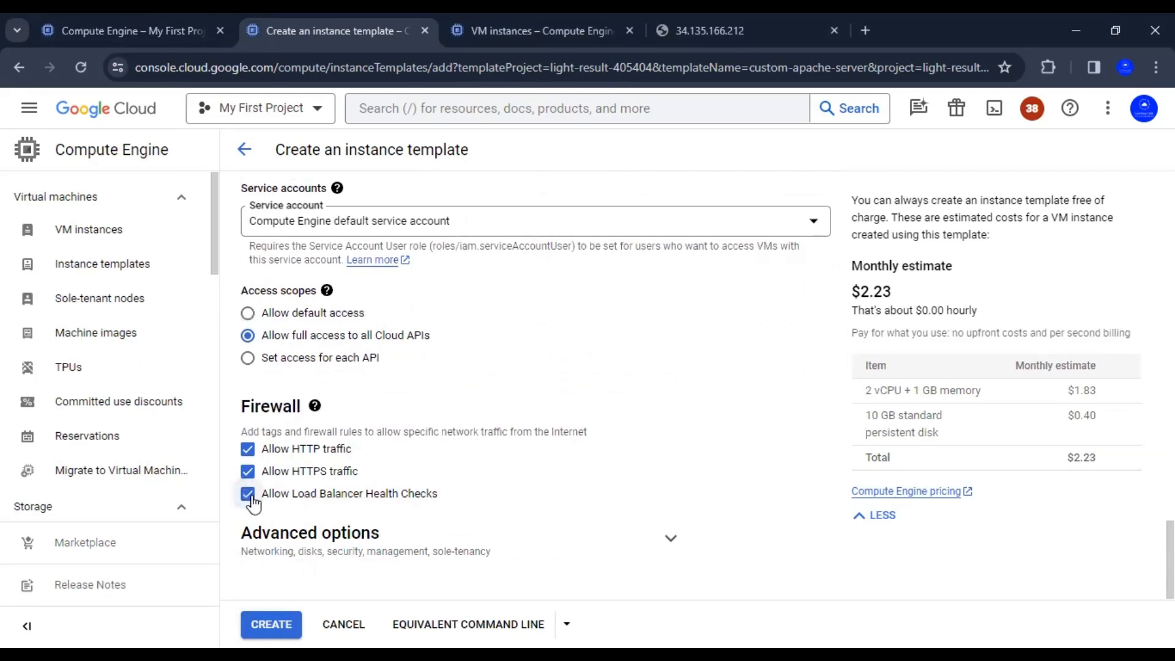
Enlarge the startup script box in the advanced Management options and copy the echo command that writes /var/www/html/index.html
{"action": "left_click", "coordinate": [671, 539]}
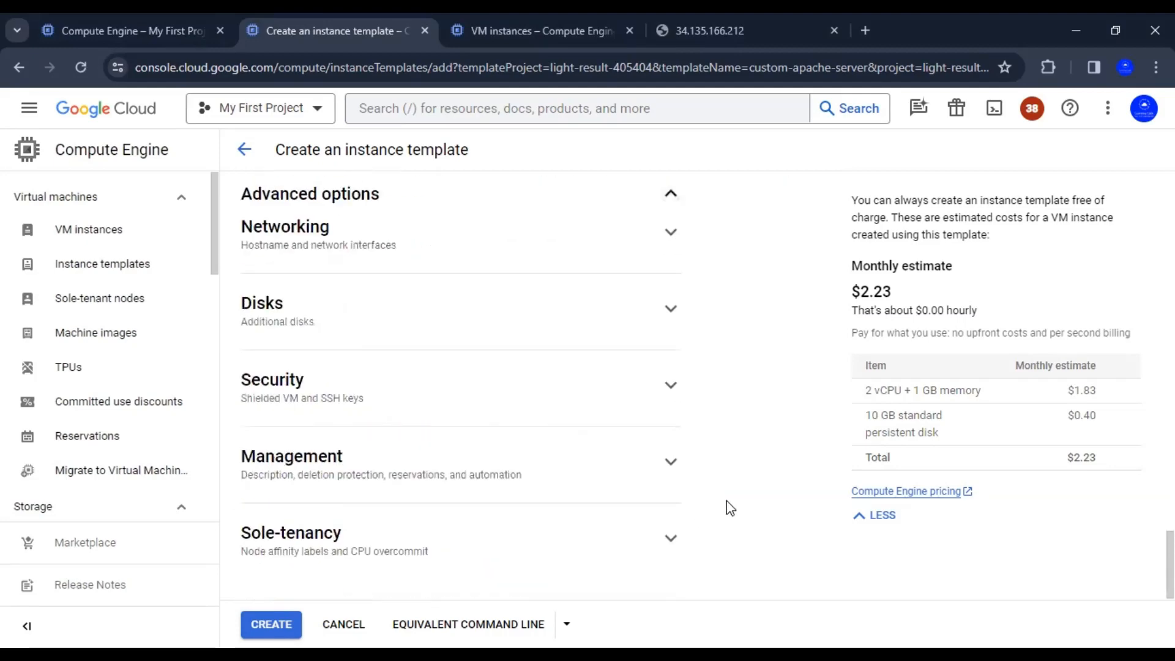
{"action": "left_click", "coordinate": [671, 462]}
{"action": "scroll", "coordinate": [763, 459], "scroll_direction": "down", "scroll_amount": 5}
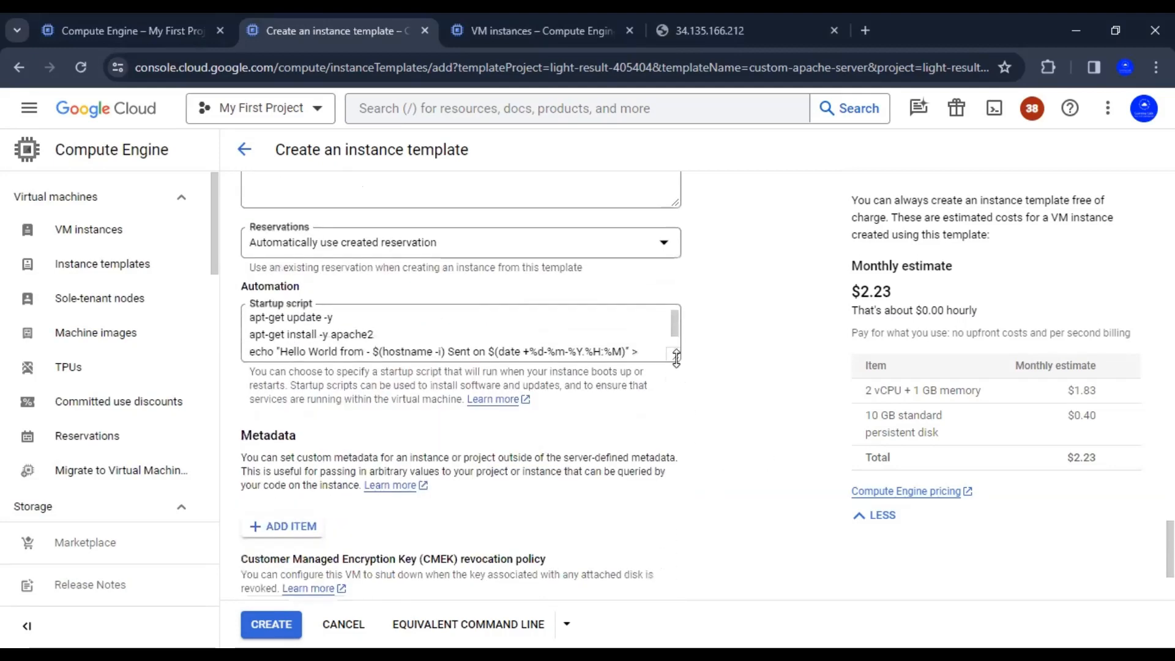
{"action": "left_click_drag", "start_coordinate": [677, 361], "coordinate": [787, 477]}
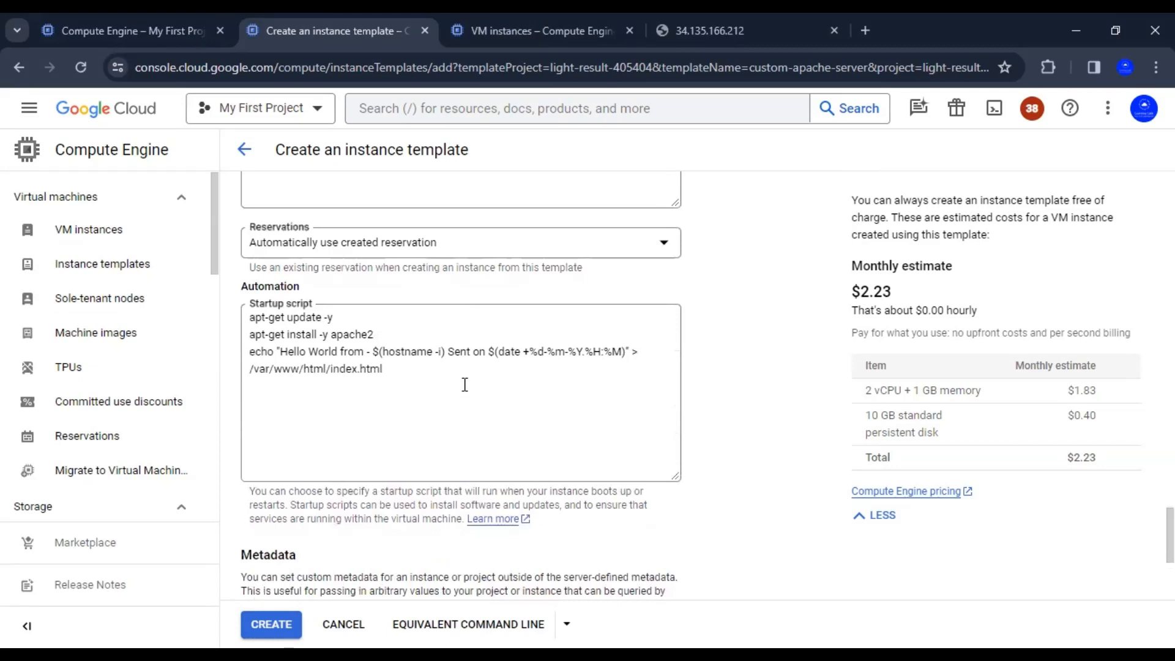
{"action": "left_click_drag", "start_coordinate": [252, 354], "coordinate": [415, 371]}
{"action": "key", "text": "ctrl+c"}
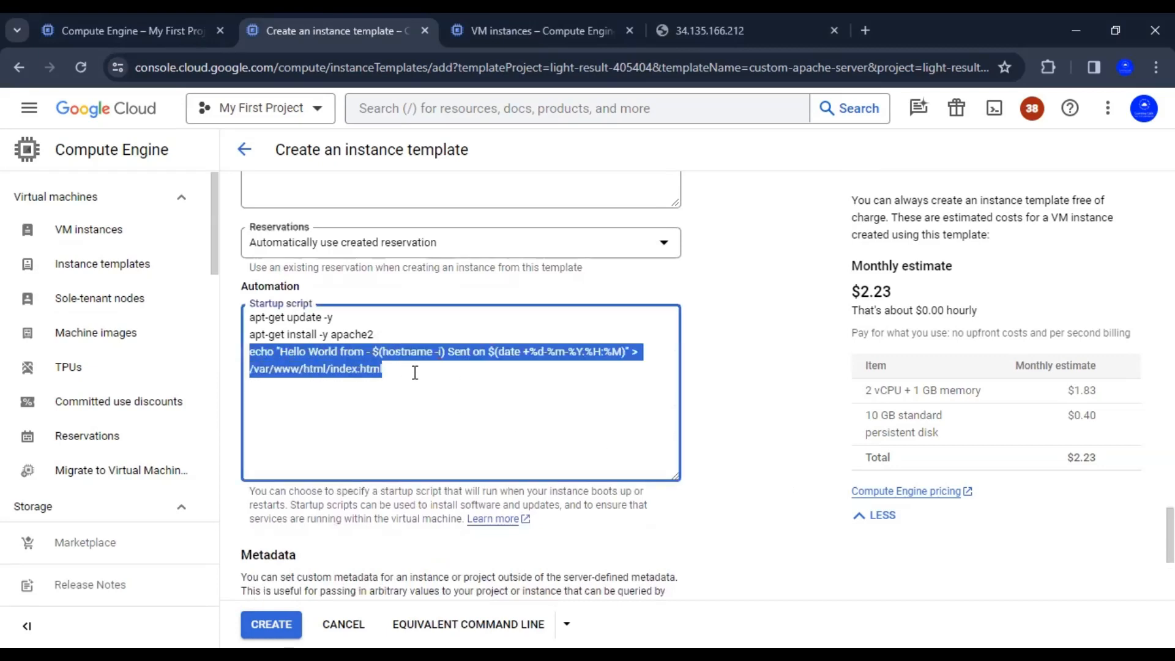
Duplicate the startup script's echo line below the original and make the copy append to /var/www/html/index.html with >>
{"action": "left_click", "coordinate": [413, 375]}
{"action": "key", "text": "Return"}
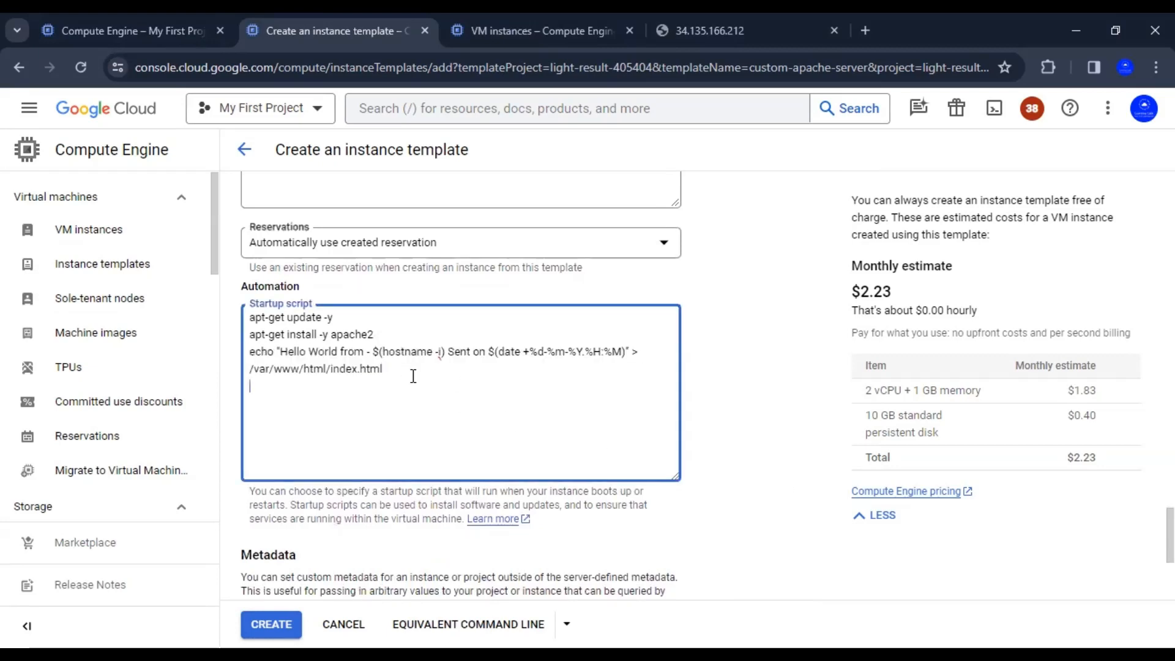
{"action": "key", "text": "ctrl+v"}
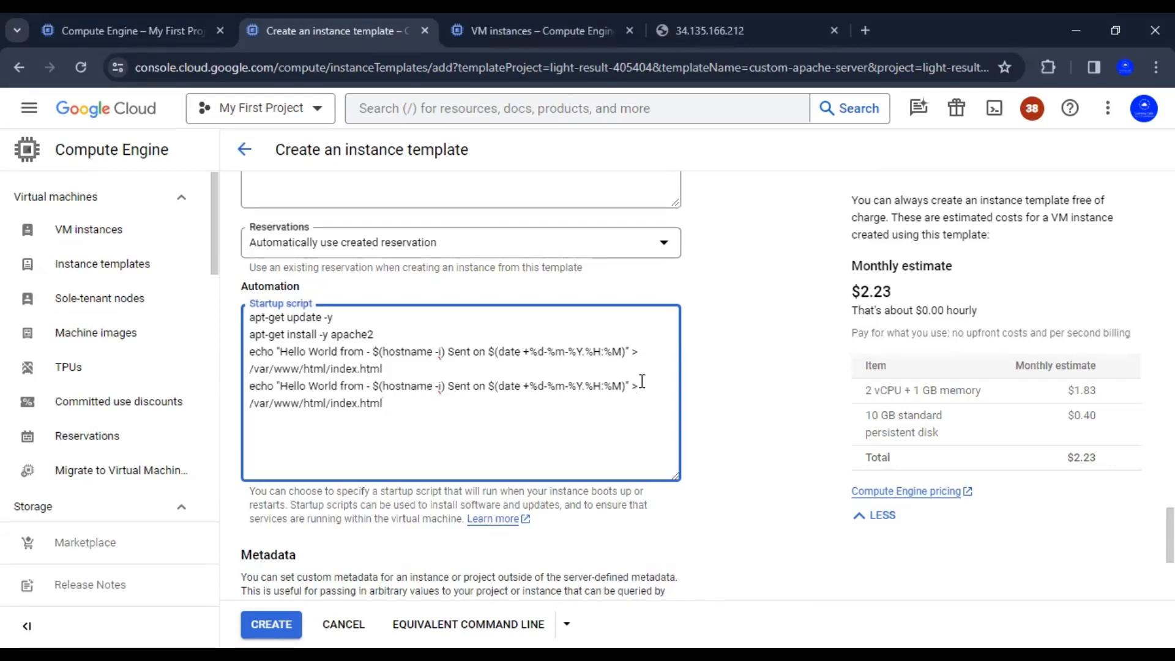
{"action": "type", "text": ">"}
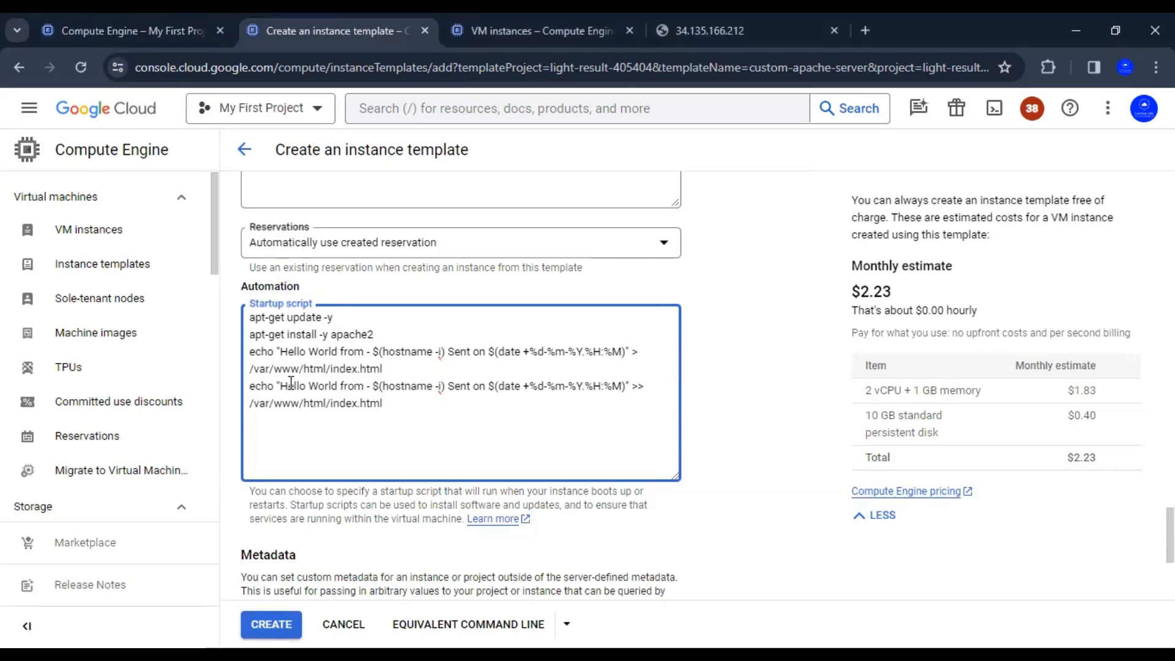
Replace the quoted message in the second echo line of the startup script with "This is second version"
{"action": "left_click_drag", "start_coordinate": [279, 386], "coordinate": [626, 388]}
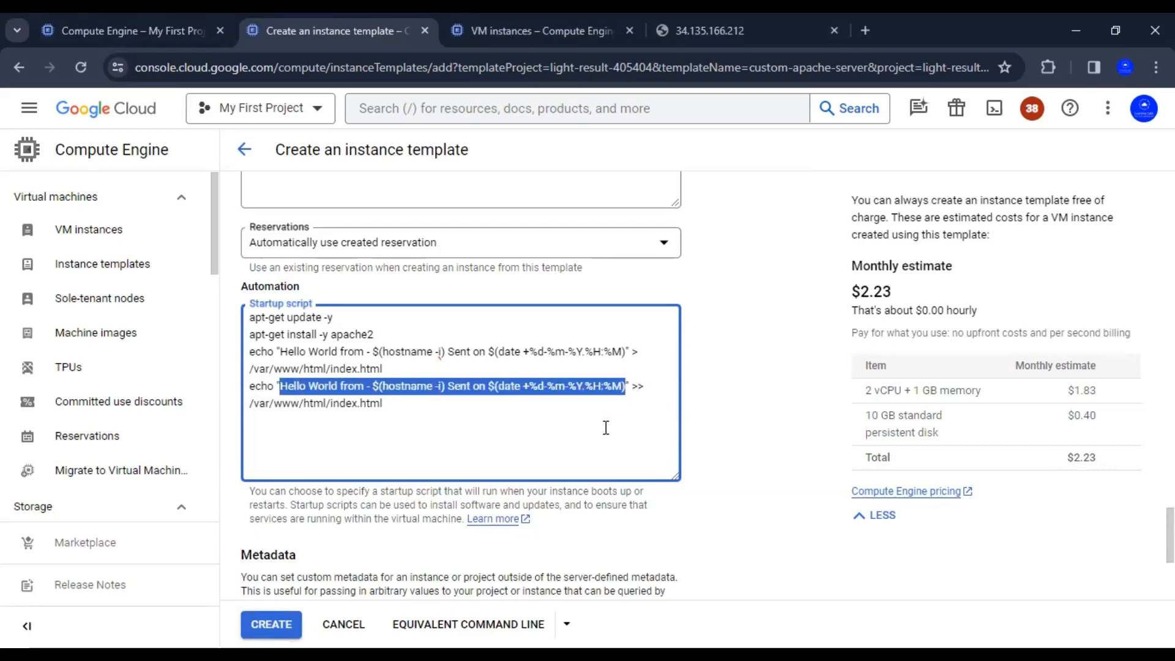
{"action": "type", "text": "THis"}
{"action": "key", "text": "BackSpace"}
{"action": "key", "text": "BackSpace"}
{"action": "key", "text": "BackSpace"}
{"action": "key", "text": "BackSpace"}
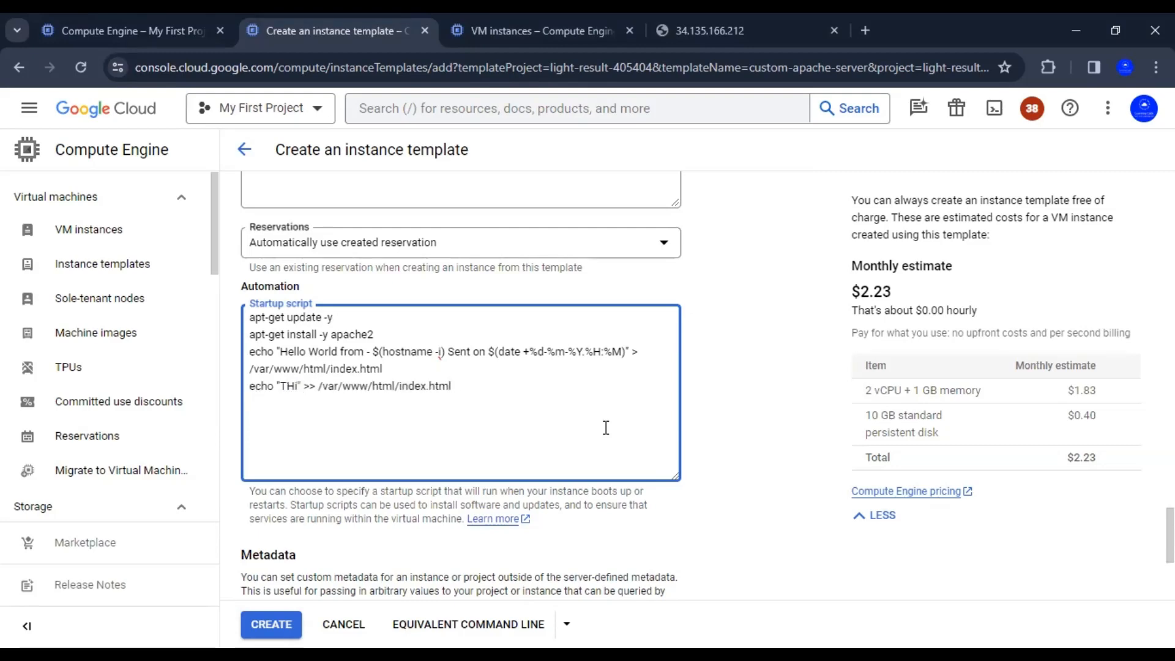
{"action": "type", "text": "his is se"}
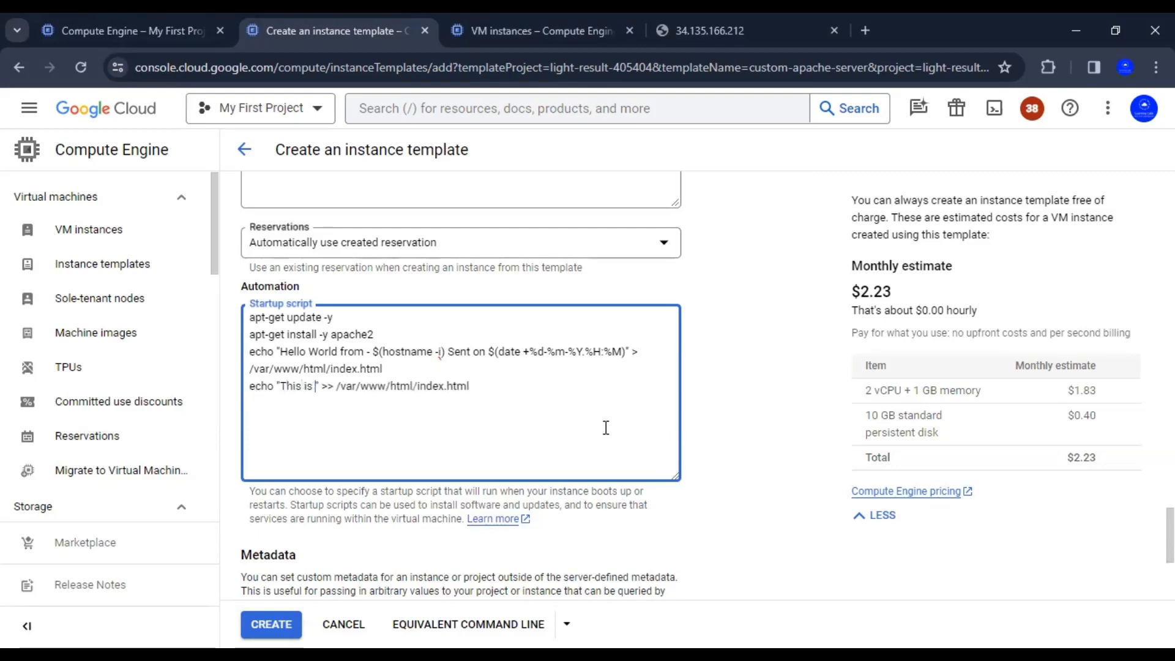
{"action": "type", "text": "cond vers"}
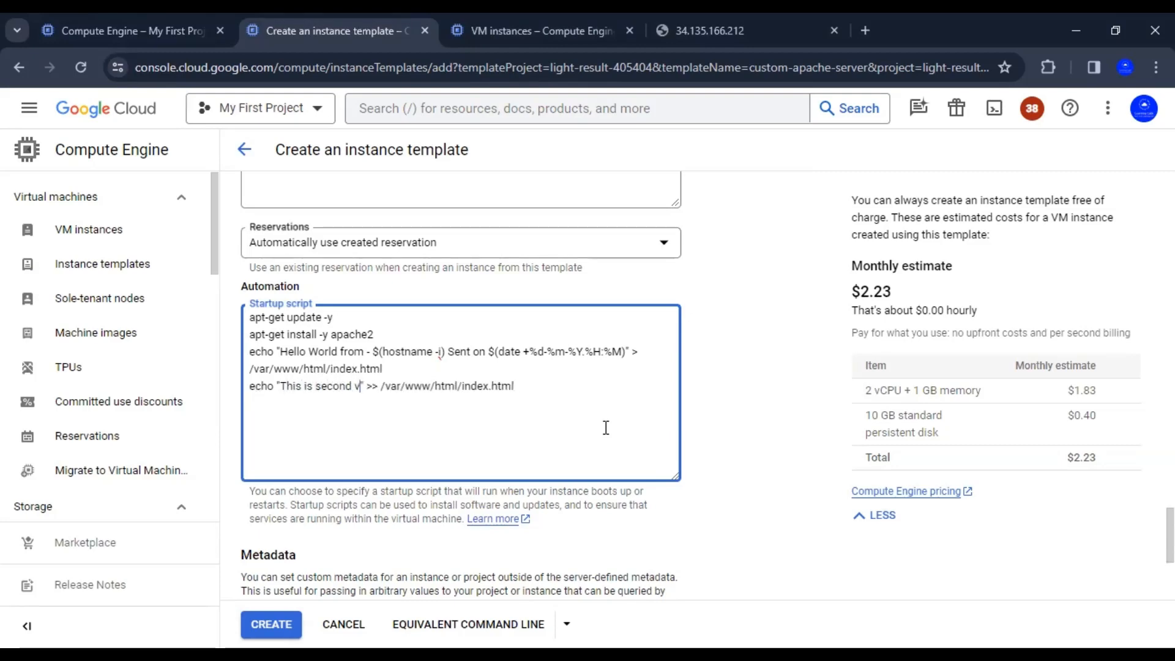
{"action": "type", "text": "ion"}
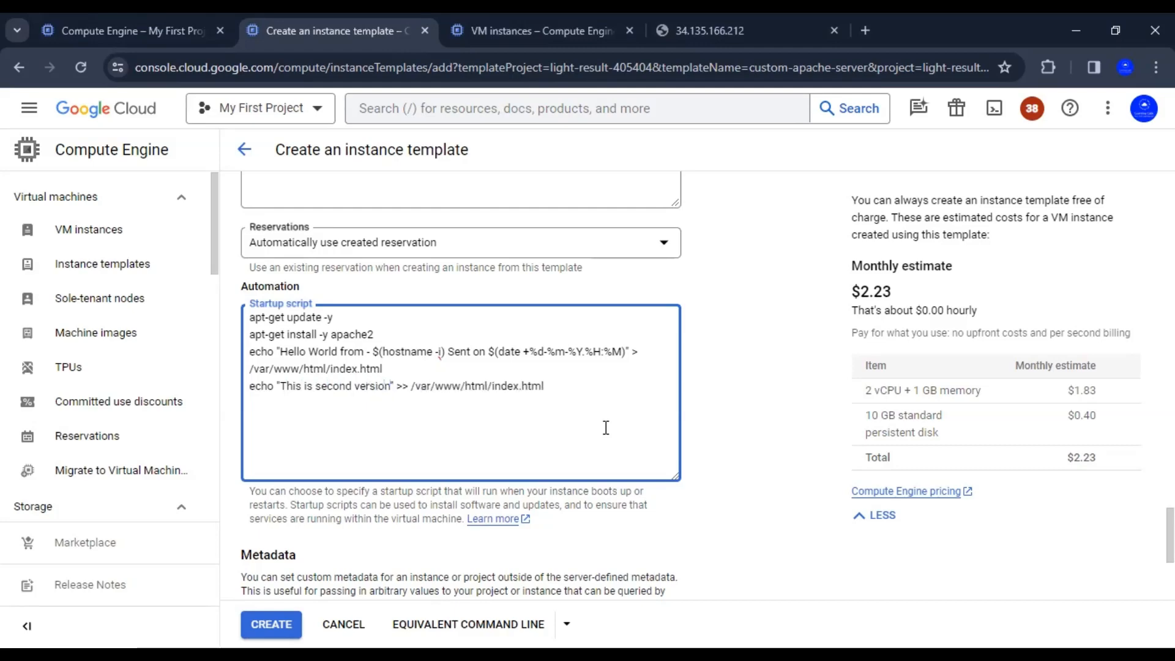
Check the template's monthly cost estimate again and create the instance template
{"action": "left_click", "coordinate": [742, 415]}
{"action": "scroll", "coordinate": [747, 413], "scroll_direction": "up", "scroll_amount": 15}
{"action": "scroll", "coordinate": [753, 408], "scroll_direction": "up", "scroll_amount": 5}
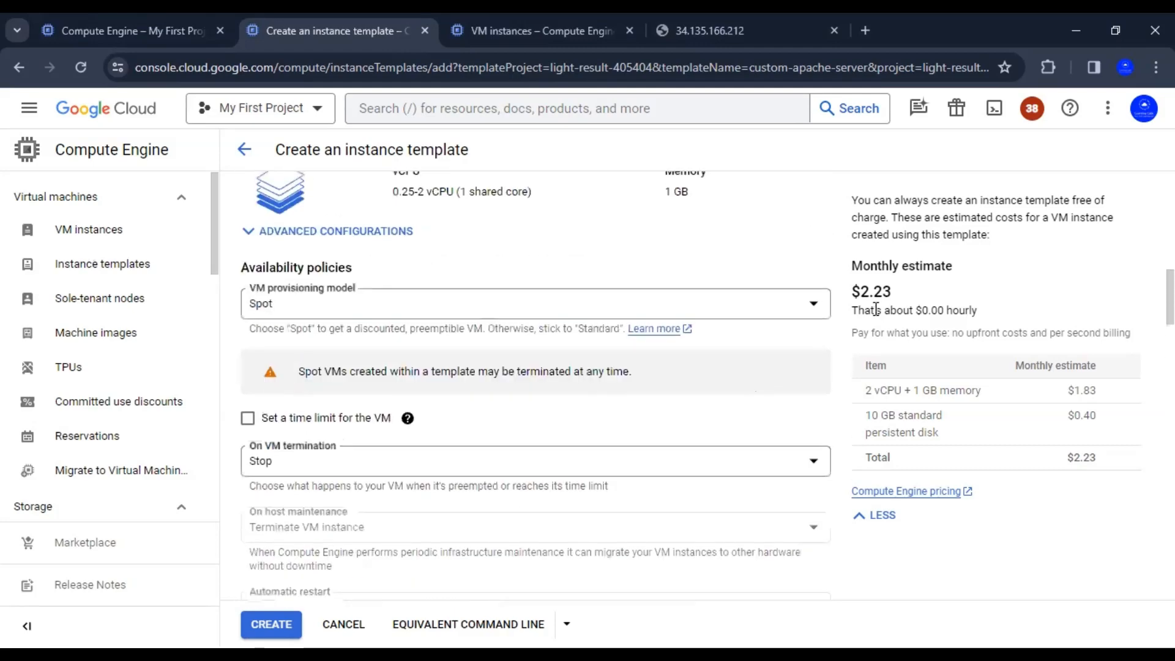
{"action": "left_click_drag", "start_coordinate": [893, 293], "coordinate": [866, 295]}
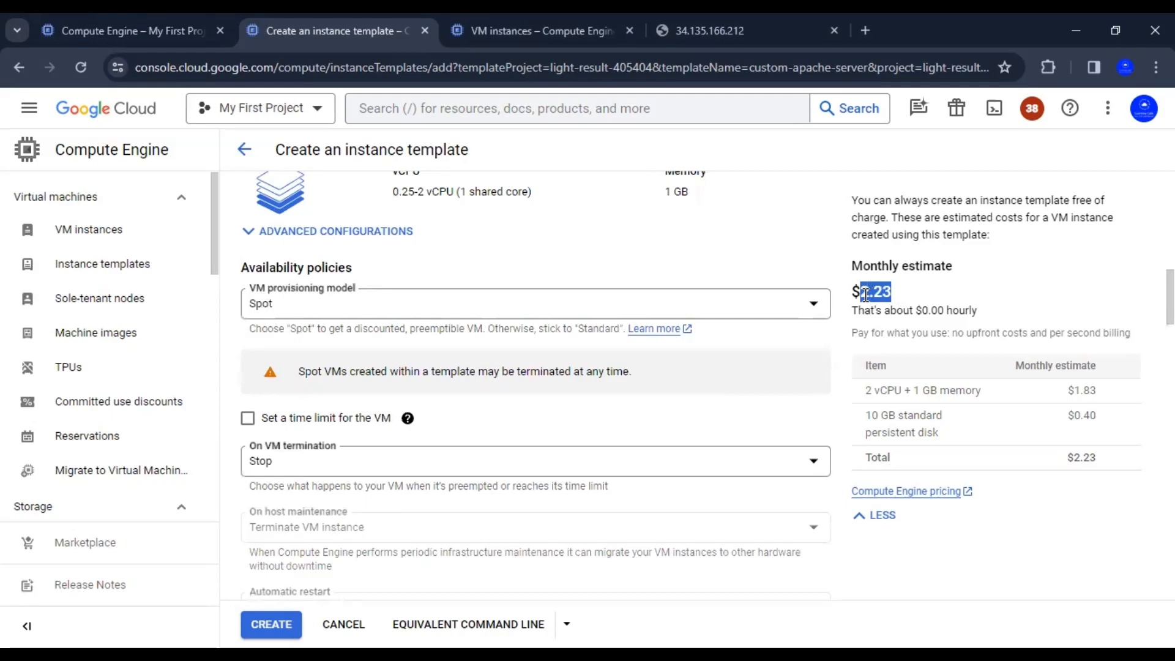
{"action": "left_click", "coordinate": [785, 263]}
{"action": "scroll", "coordinate": [792, 263], "scroll_direction": "down", "scroll_amount": 10}
{"action": "scroll", "coordinate": [785, 419], "scroll_direction": "down", "scroll_amount": 10}
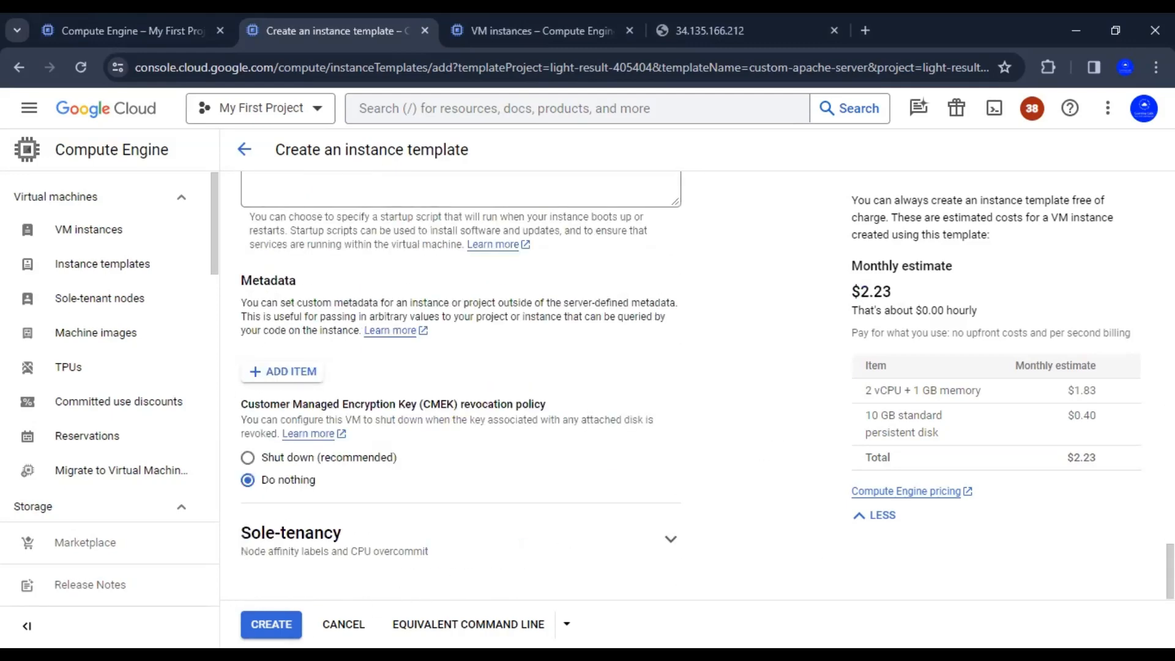
{"action": "left_click", "coordinate": [272, 625]}
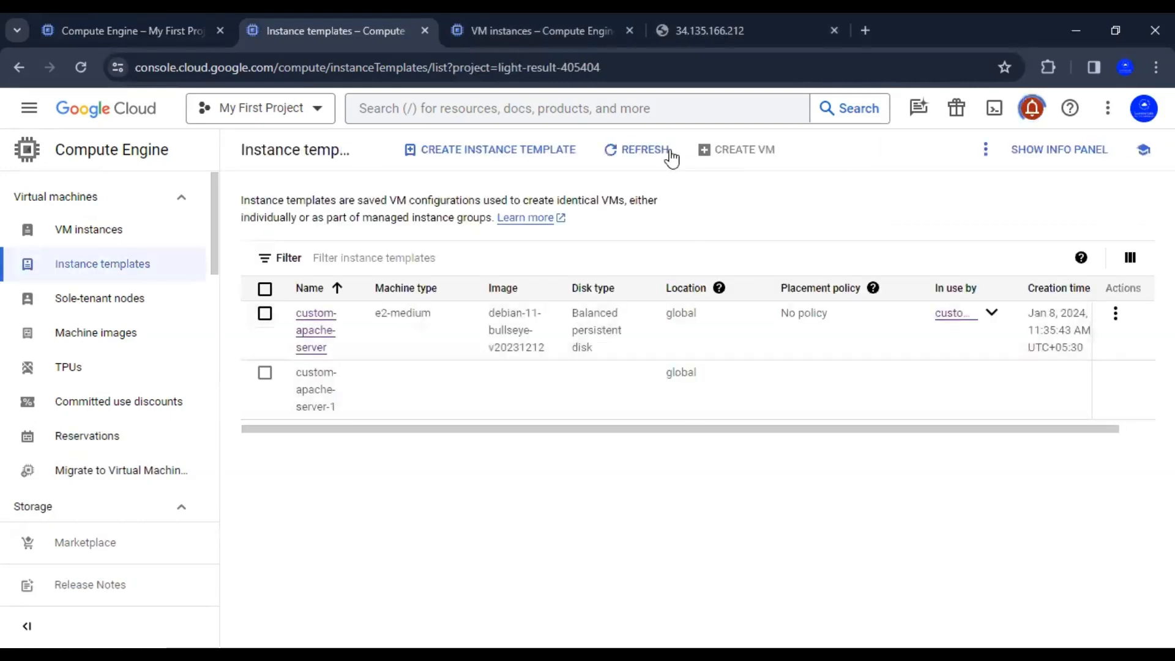
Refresh the instance templates list and compare the machine types of custom-apache-server-1 and custom-apache-server
{"action": "left_click", "coordinate": [674, 158]}
{"action": "left_click", "coordinate": [649, 154]}
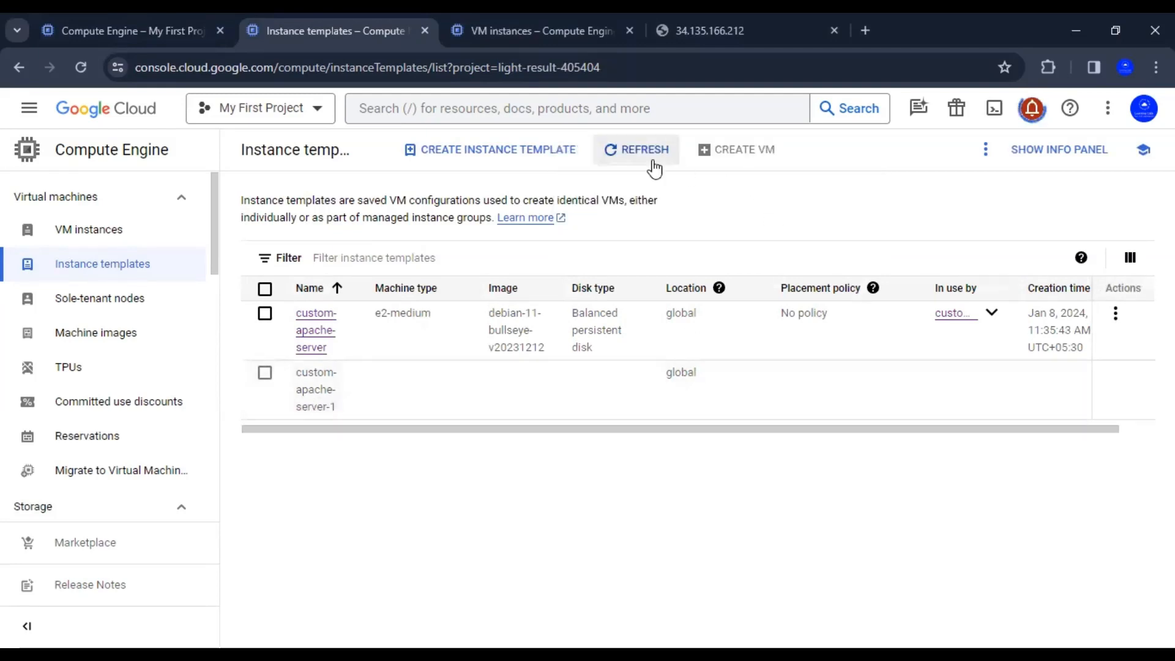
{"action": "left_click", "coordinate": [644, 153]}
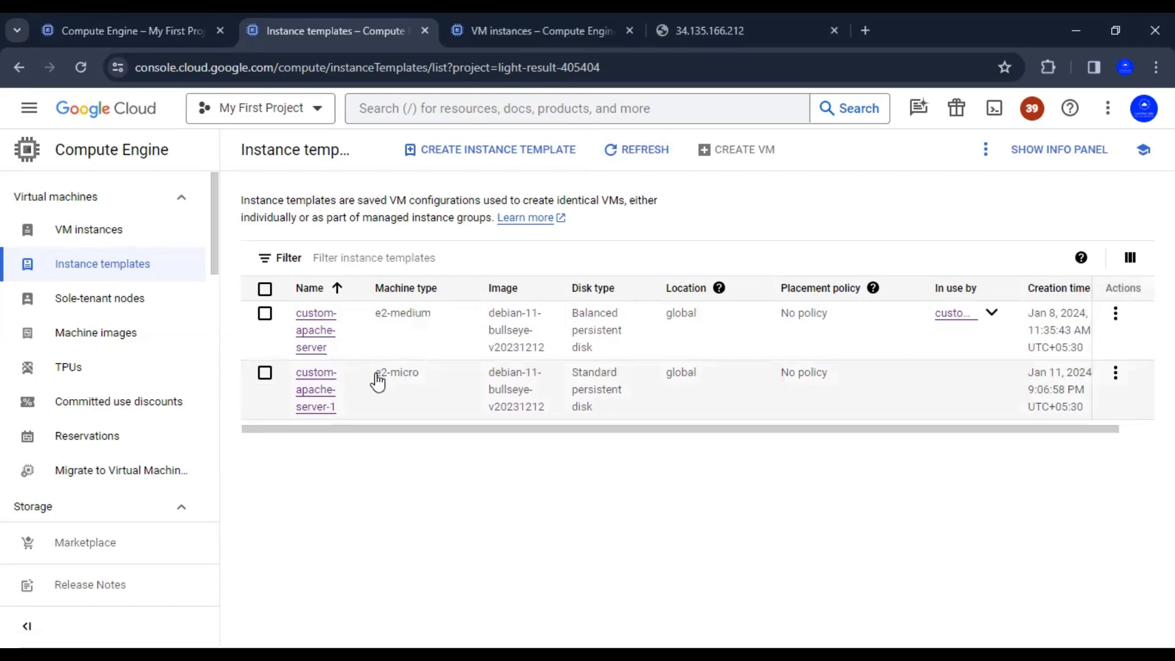
{"action": "left_click_drag", "start_coordinate": [374, 379], "coordinate": [432, 382]}
{"action": "left_click", "coordinate": [480, 527]}
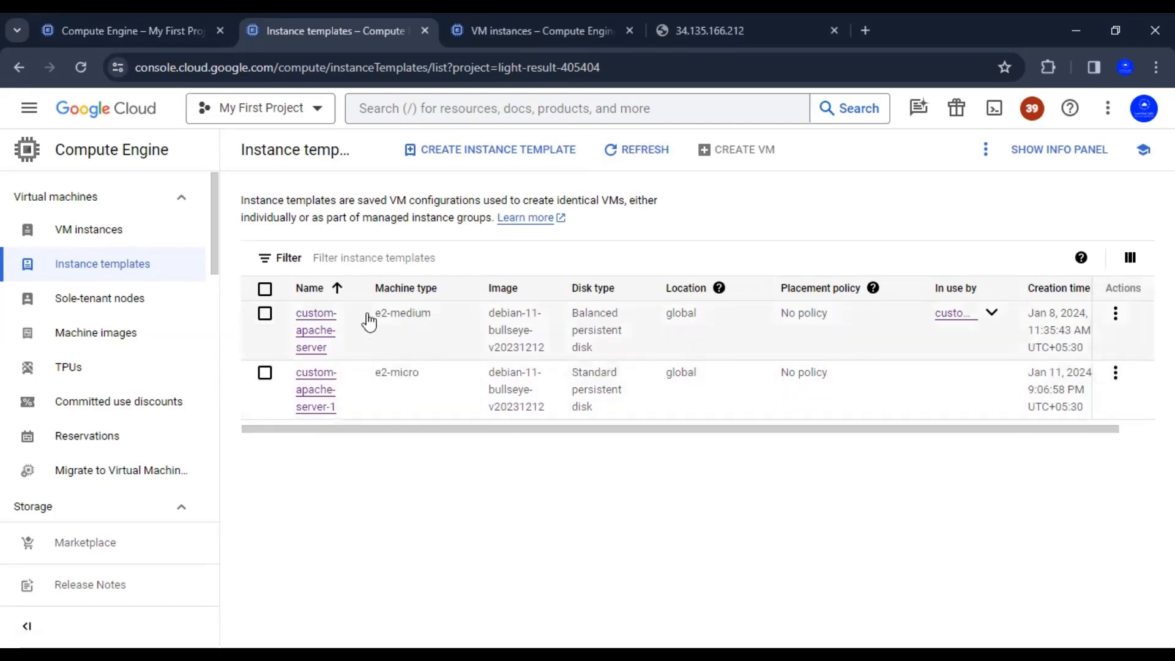
{"action": "left_click_drag", "start_coordinate": [376, 313], "coordinate": [439, 320]}
{"action": "left_click", "coordinate": [622, 608]}
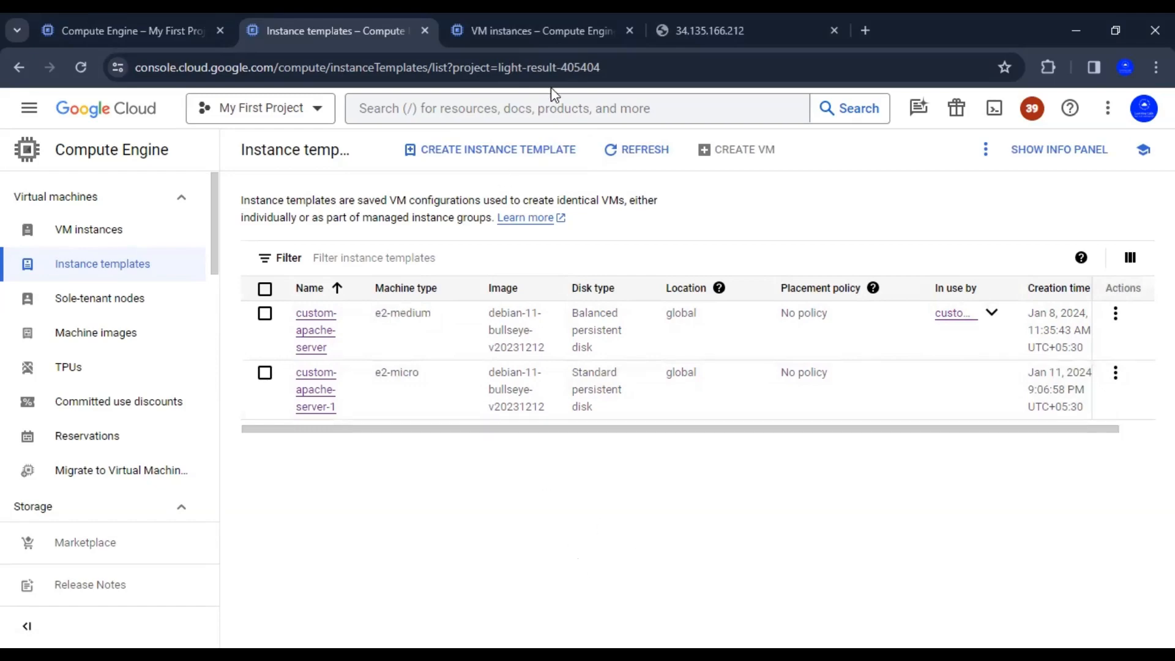
Reload the Apache page at 34.135.166.212 and check the message it serves
{"action": "left_click", "coordinate": [708, 22]}
{"action": "left_click", "coordinate": [80, 67]}
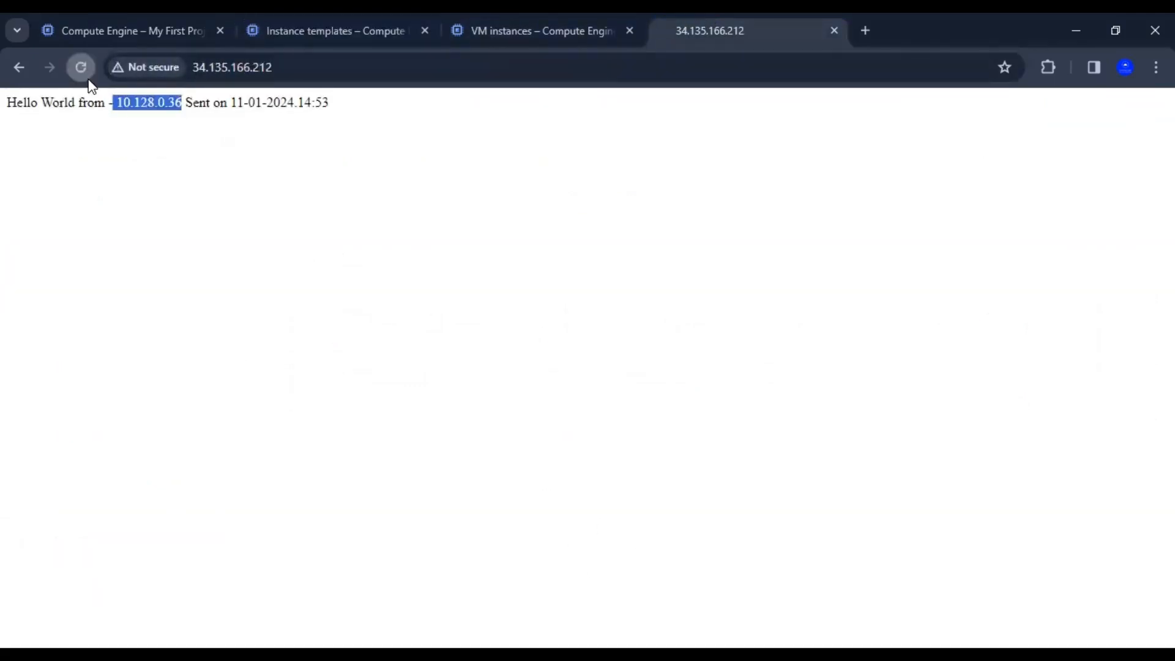
{"action": "left_click_drag", "start_coordinate": [333, 112], "coordinate": [3, 109]}
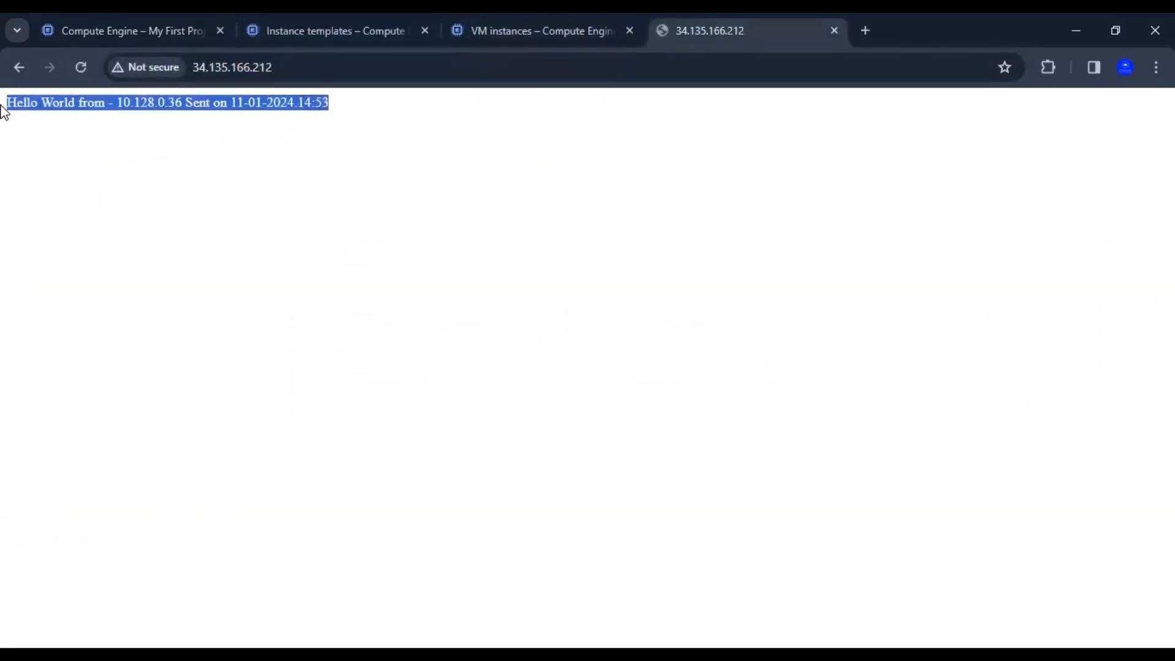
{"action": "left_click", "coordinate": [233, 233]}
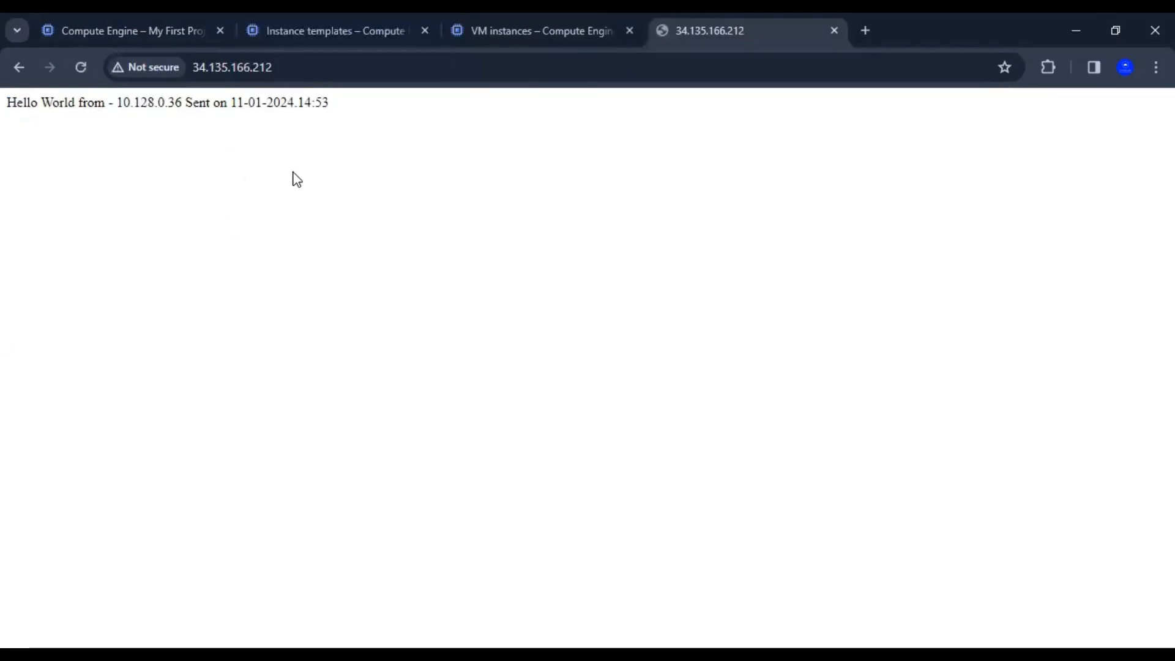
{"action": "left_click_drag", "start_coordinate": [333, 120], "coordinate": [3, 109]}
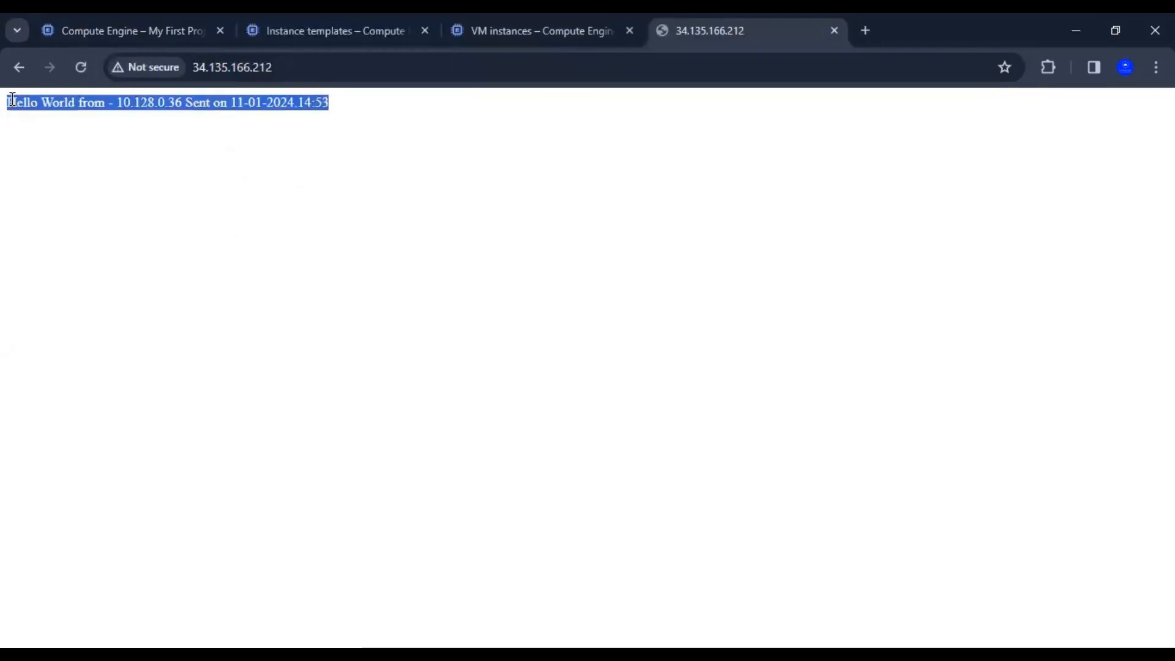
Start a VM update for the custom-apache-server-mig group and select custom-apache-server-1 as its new instance template
{"action": "left_click", "coordinate": [134, 31]}
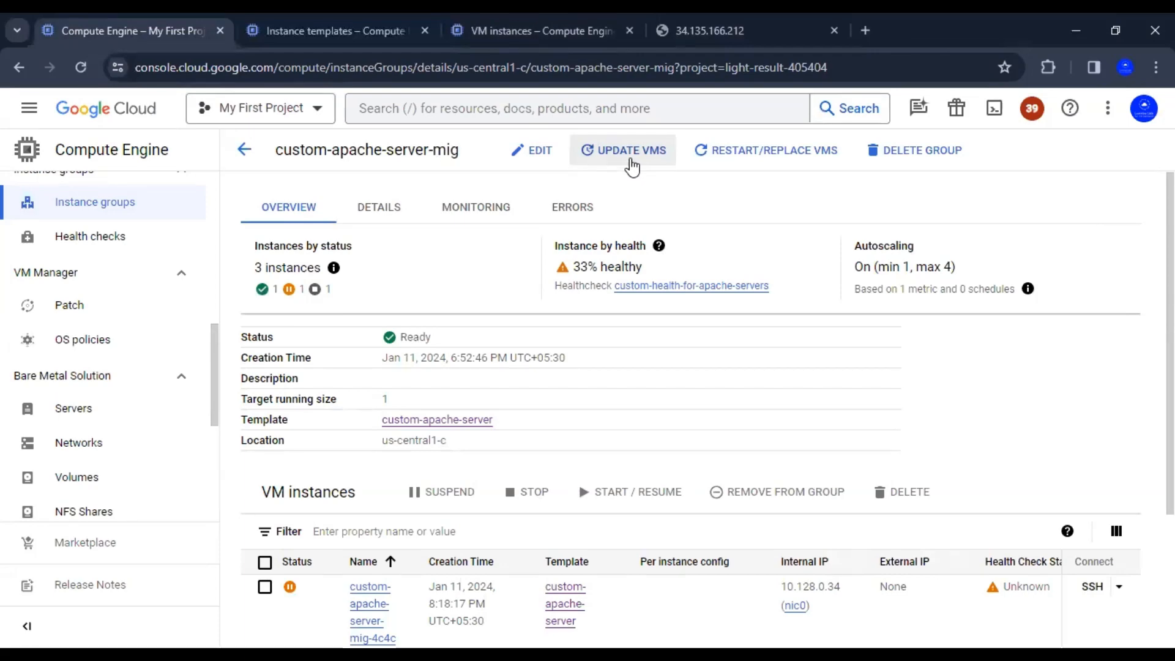
{"action": "left_click", "coordinate": [633, 165]}
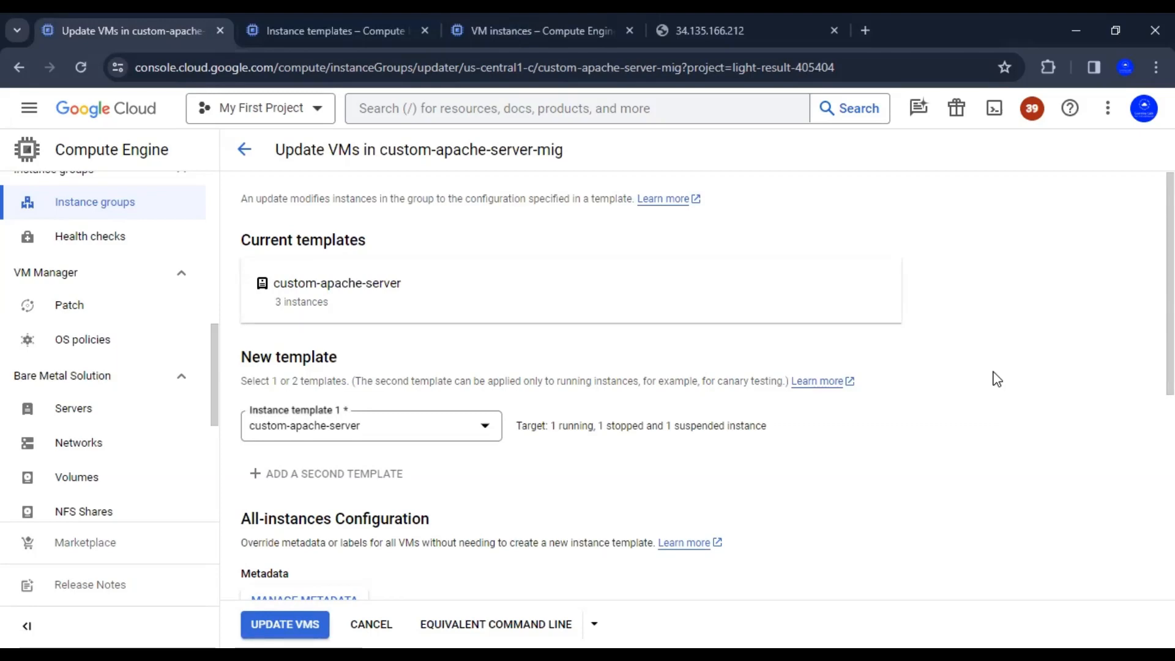
{"action": "scroll", "coordinate": [997, 379], "scroll_direction": "down", "scroll_amount": 2}
{"action": "scroll", "coordinate": [996, 379], "scroll_direction": "up", "scroll_amount": 2}
{"action": "scroll", "coordinate": [997, 380], "scroll_direction": "down", "scroll_amount": 4}
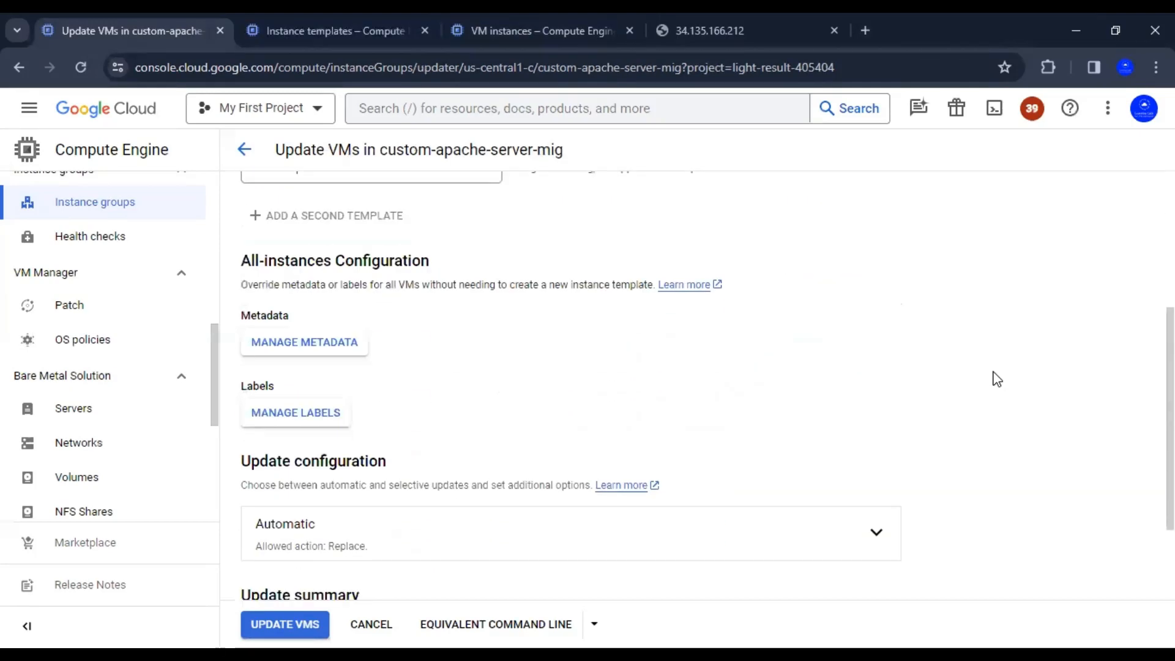
{"action": "scroll", "coordinate": [997, 380], "scroll_direction": "up", "scroll_amount": 3}
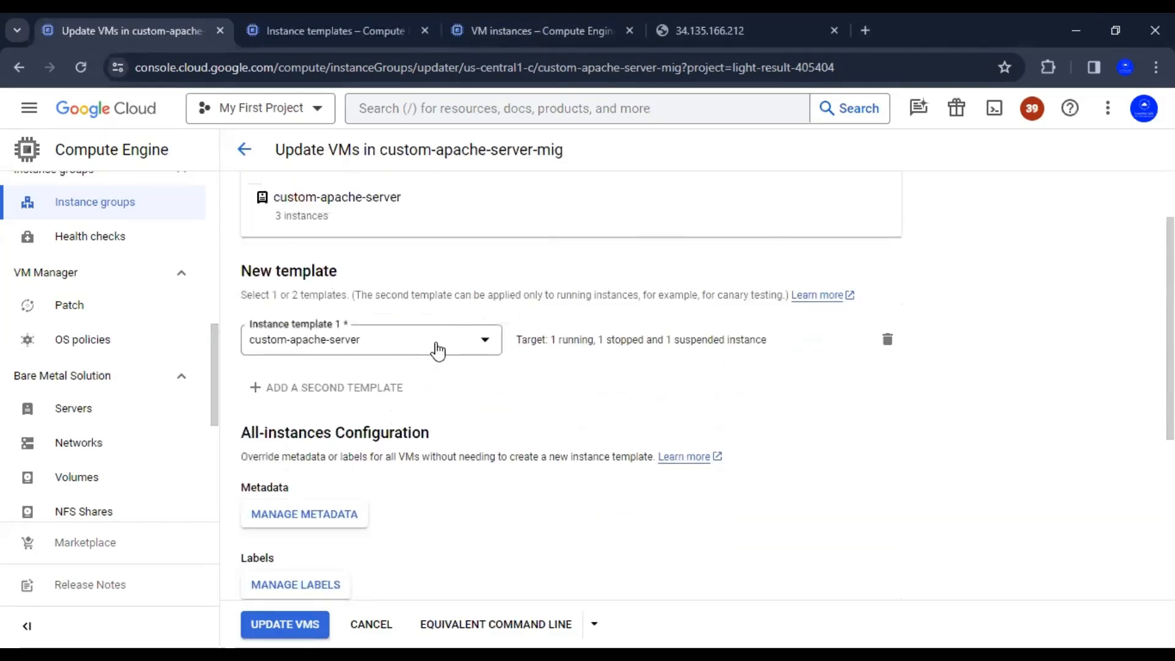
{"action": "left_click", "coordinate": [456, 349]}
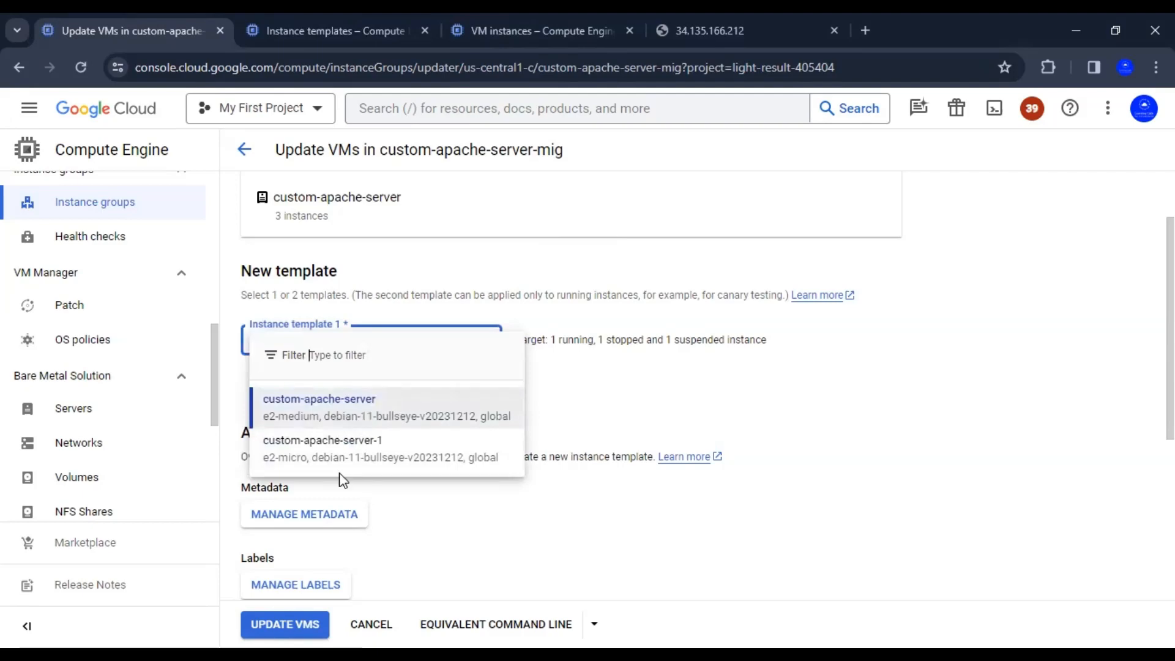
{"action": "left_click", "coordinate": [398, 460]}
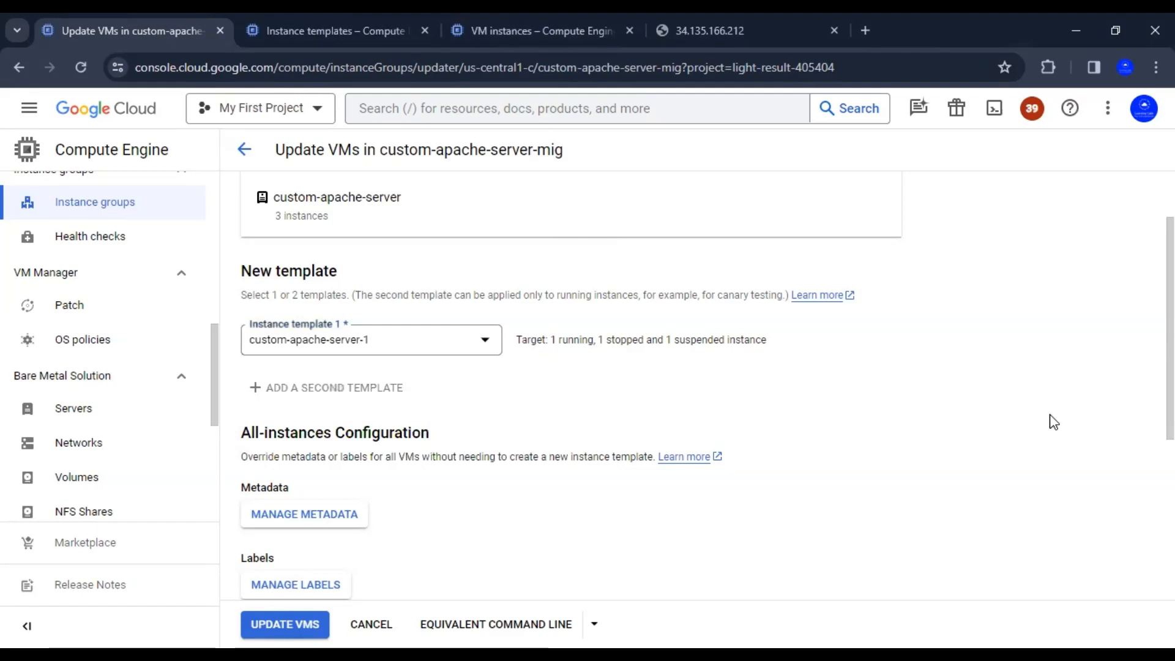
Review the all-instances configuration and update summary, and expand the update configuration to examine its edit type and replacement options
{"action": "scroll", "coordinate": [1053, 422], "scroll_direction": "down", "scroll_amount": 1}
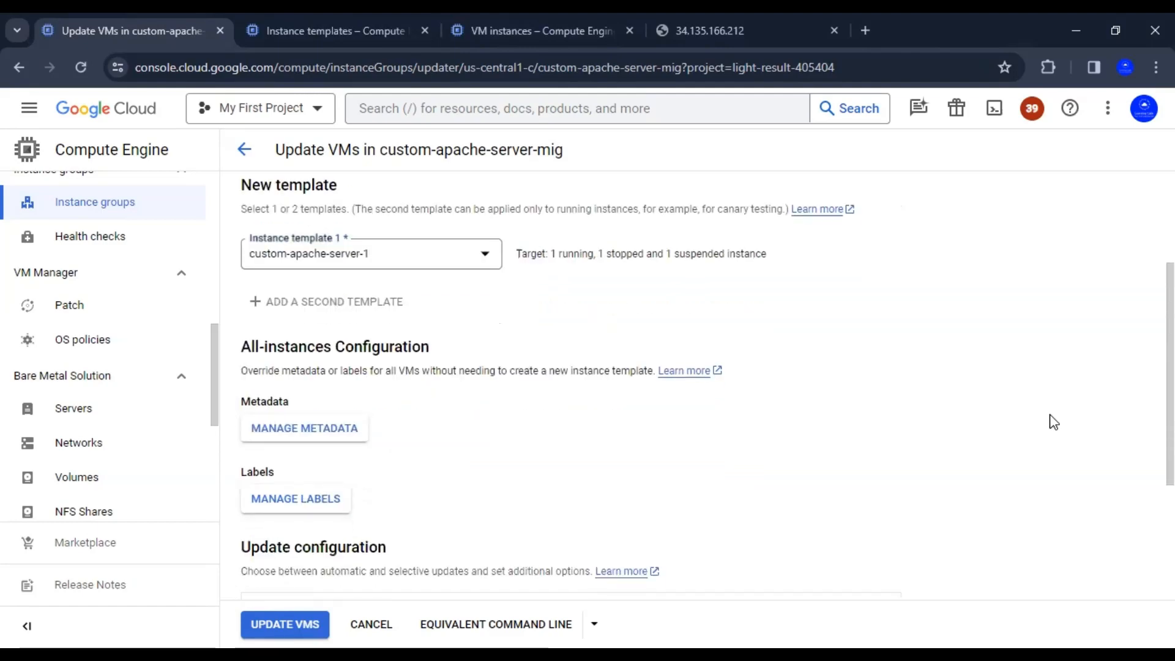
{"action": "scroll", "coordinate": [1053, 422], "scroll_direction": "down", "scroll_amount": 1}
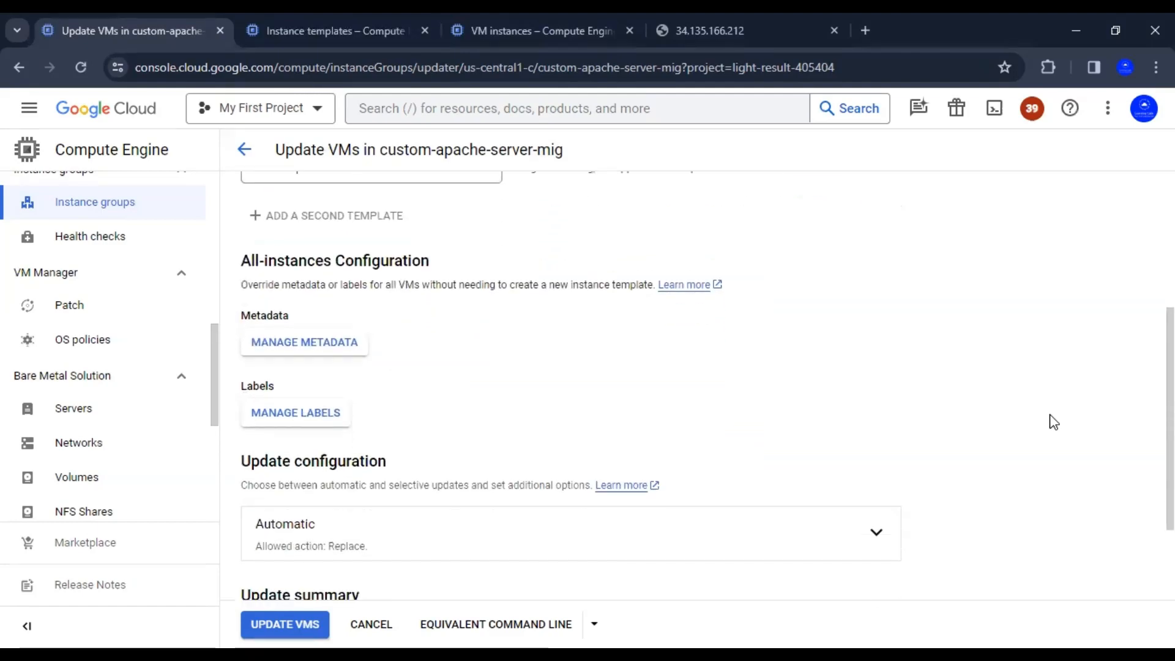
{"action": "scroll", "coordinate": [1053, 421], "scroll_direction": "up", "scroll_amount": 2}
{"action": "scroll", "coordinate": [1053, 421], "scroll_direction": "down", "scroll_amount": 2}
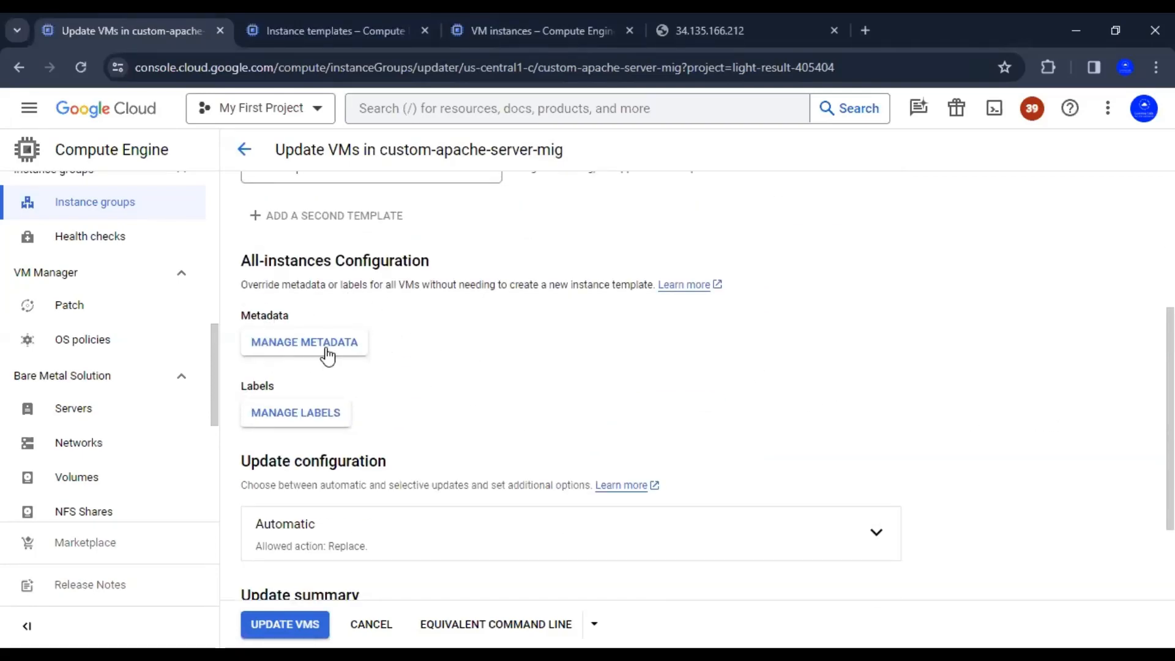
{"action": "scroll", "coordinate": [479, 352], "scroll_direction": "down", "scroll_amount": 2}
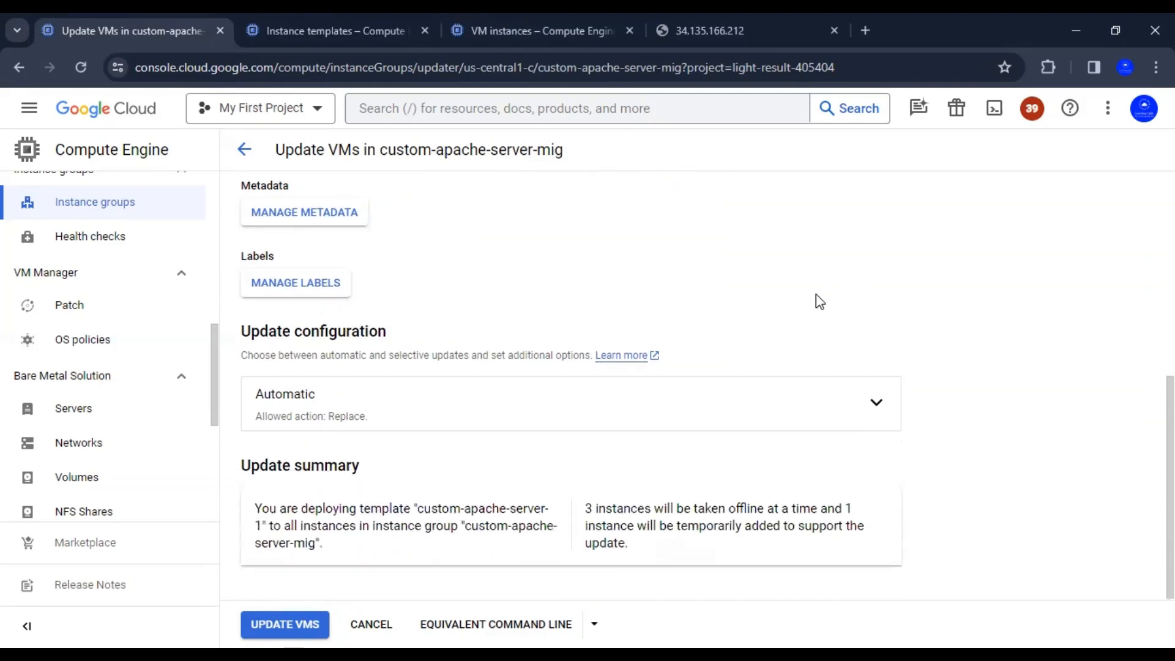
{"action": "scroll", "coordinate": [816, 302], "scroll_direction": "up", "scroll_amount": 1}
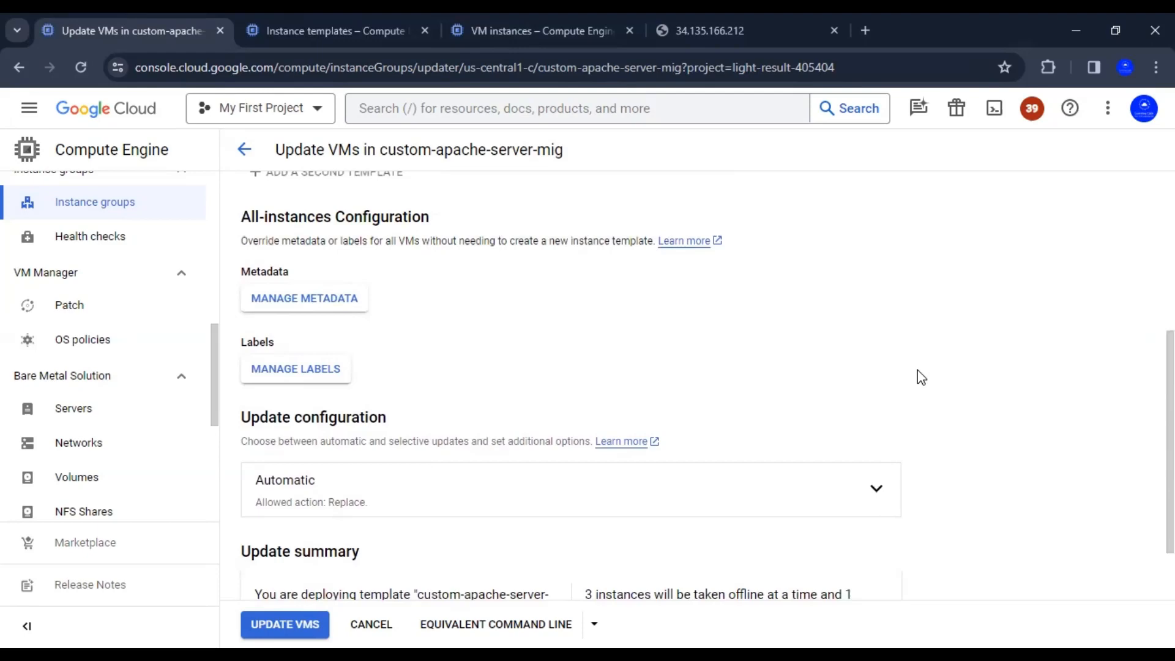
{"action": "scroll", "coordinate": [917, 370], "scroll_direction": "down", "scroll_amount": 1}
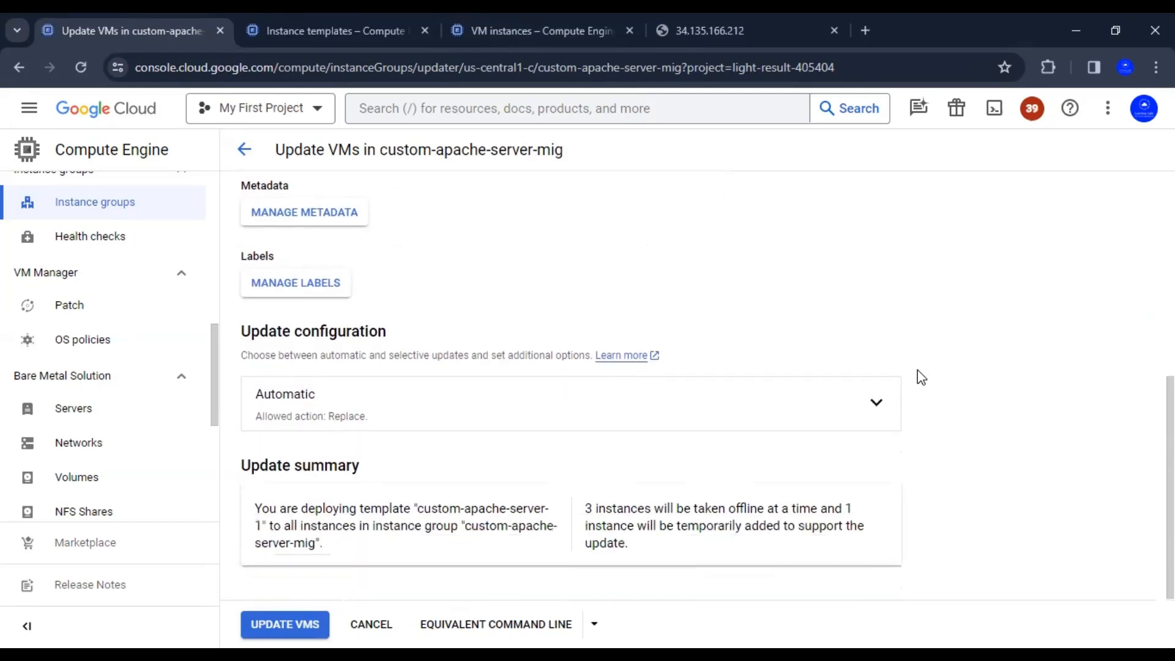
{"action": "left_click", "coordinate": [876, 412]}
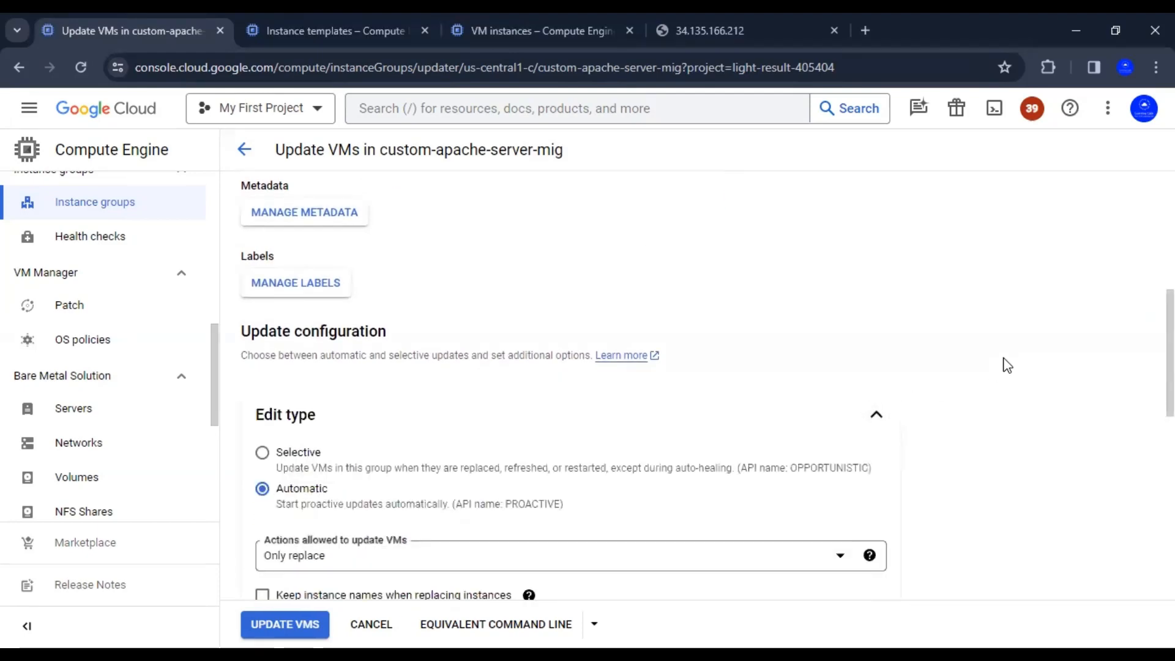
{"action": "scroll", "coordinate": [1006, 366], "scroll_direction": "down", "scroll_amount": 3}
{"action": "scroll", "coordinate": [1005, 366], "scroll_direction": "up", "scroll_amount": 3}
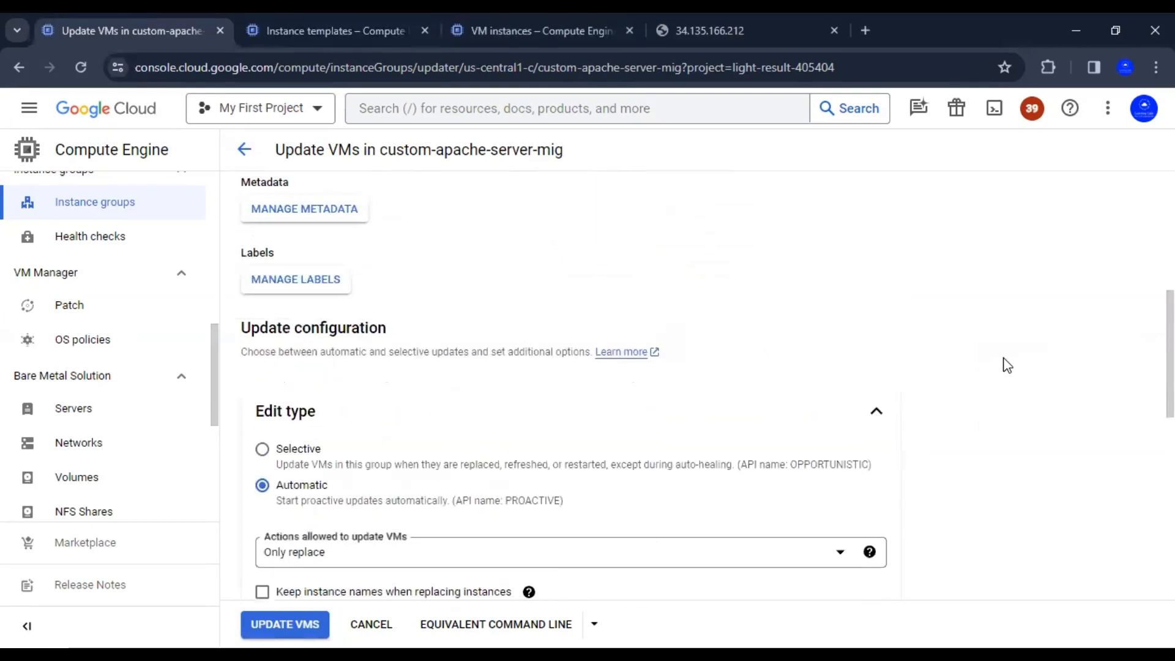
{"action": "scroll", "coordinate": [1006, 366], "scroll_direction": "down", "scroll_amount": 3}
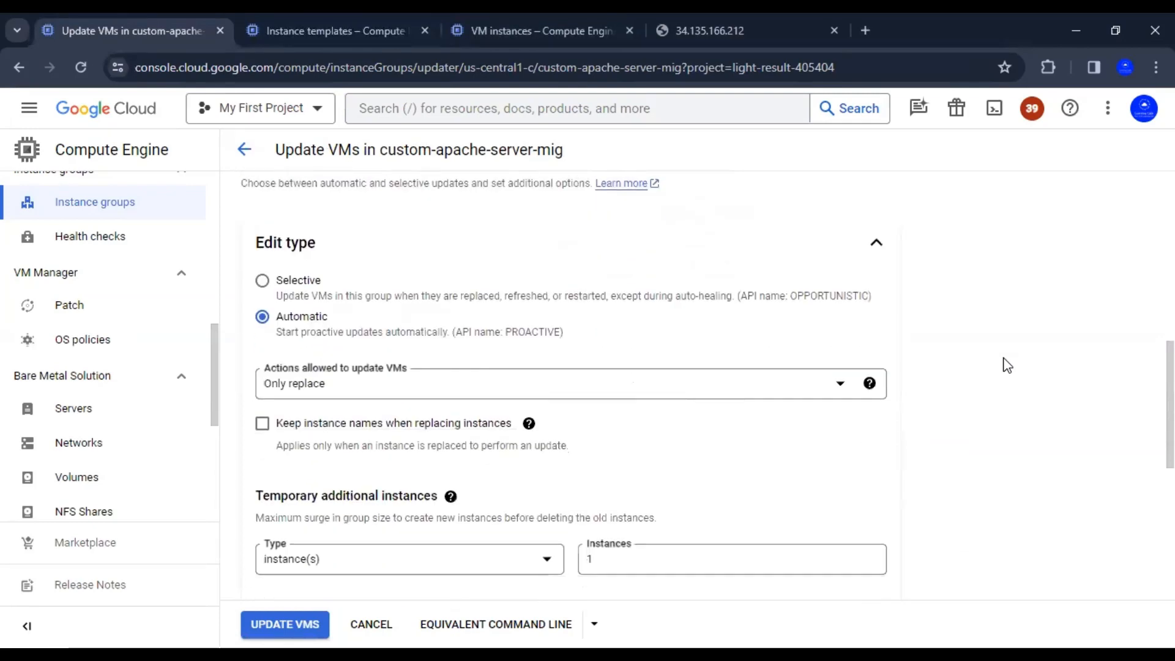
Compare the descriptions and API names of the Selective and Automatic edit types
{"action": "left_click_drag", "start_coordinate": [792, 296], "coordinate": [864, 305]}
{"action": "left_click", "coordinate": [971, 321]}
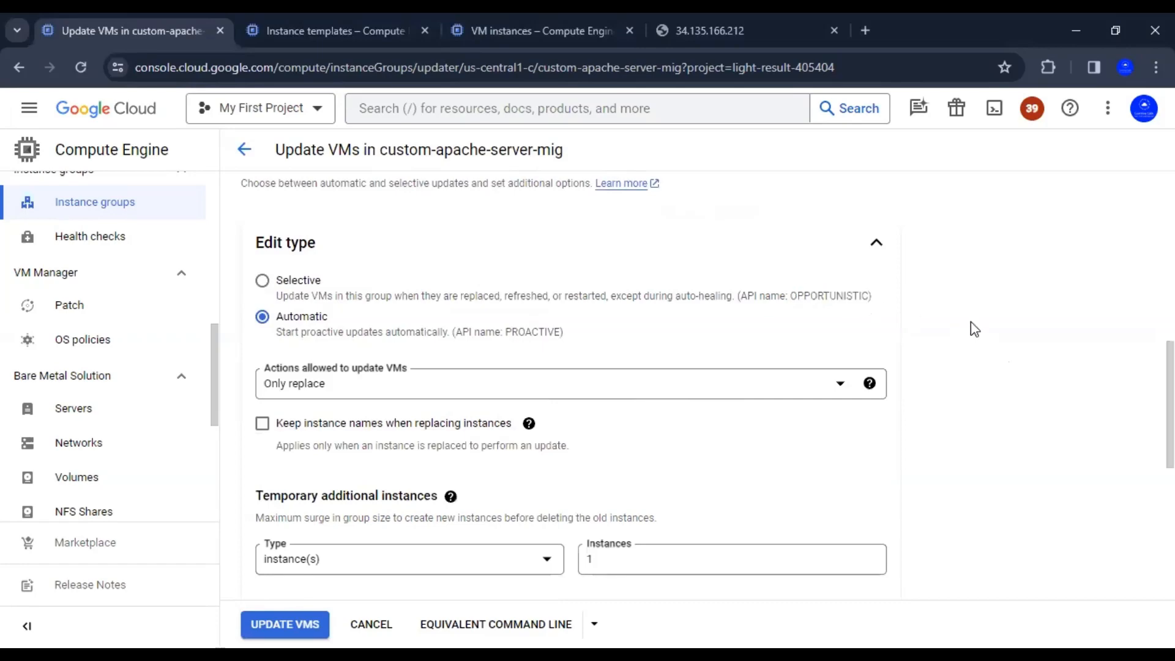
{"action": "left_click_drag", "start_coordinate": [791, 297], "coordinate": [868, 298]}
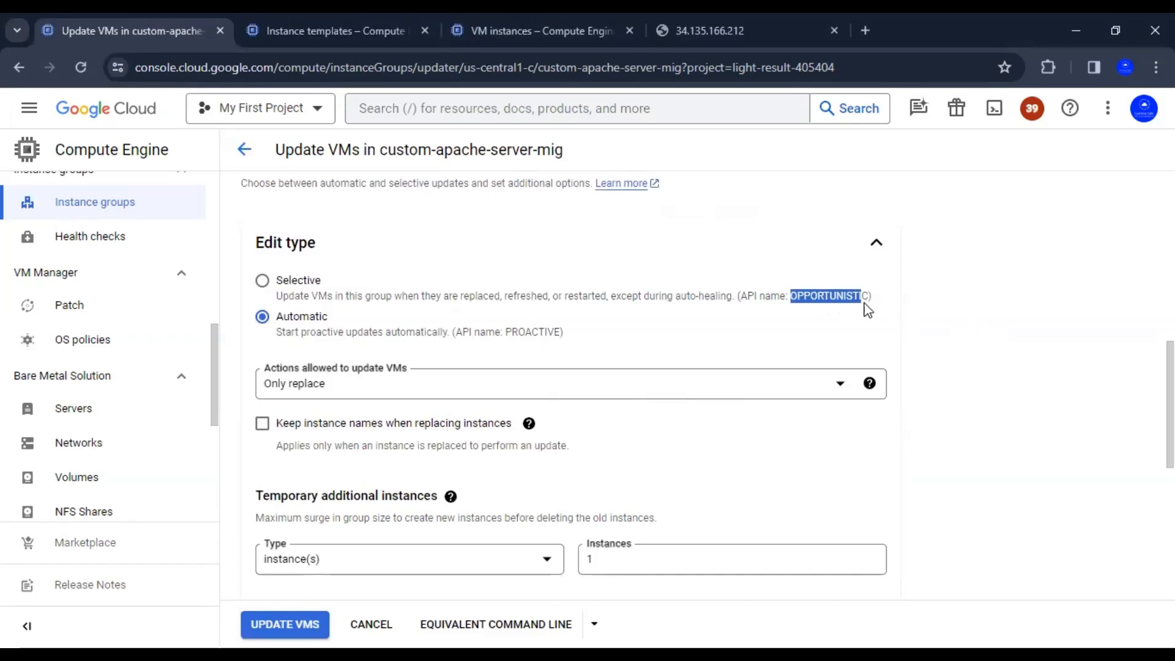
{"action": "left_click_drag", "start_coordinate": [508, 332], "coordinate": [559, 333]}
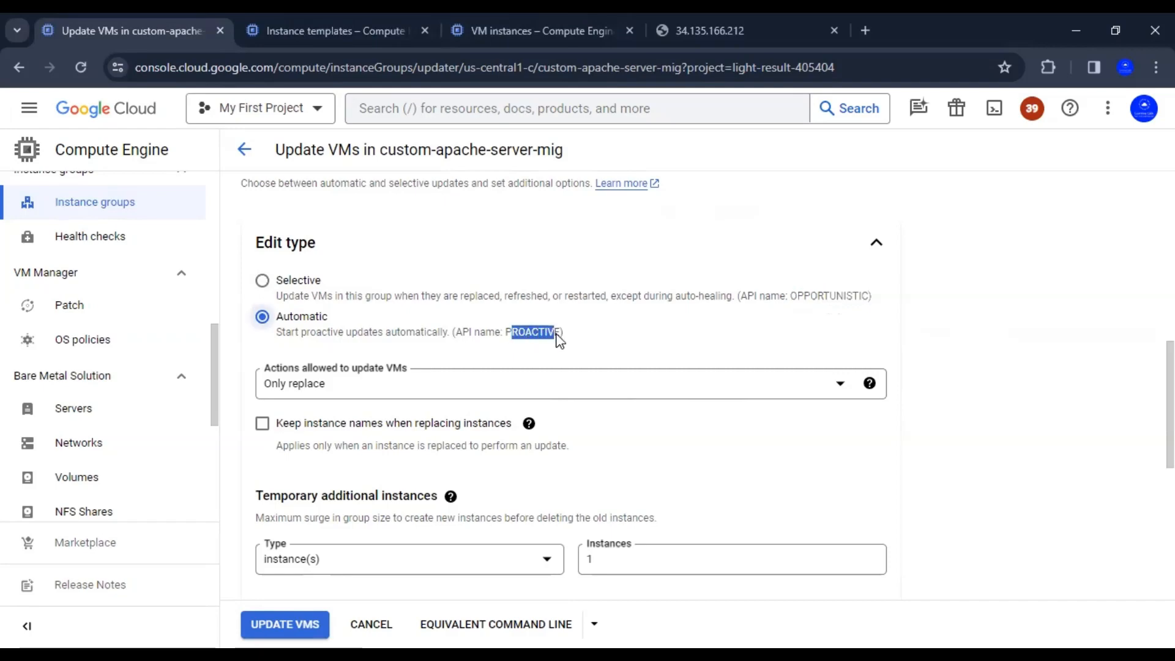
{"action": "left_click", "coordinate": [932, 320]}
{"action": "left_click_drag", "start_coordinate": [791, 297], "coordinate": [869, 307]}
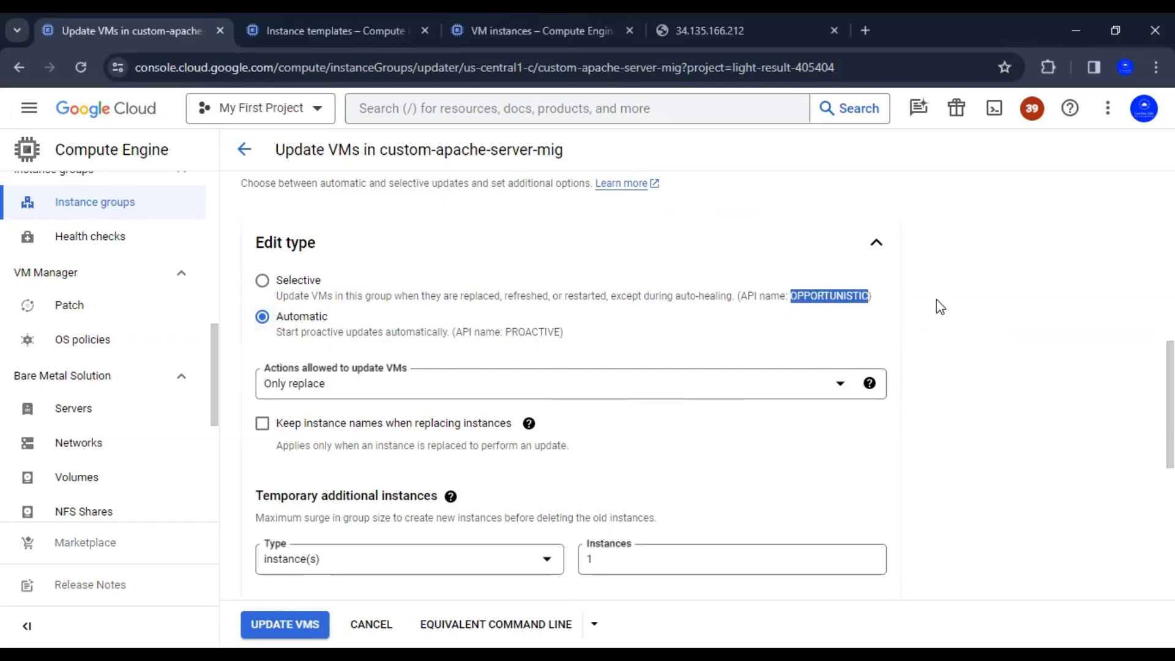
{"action": "left_click", "coordinate": [954, 306]}
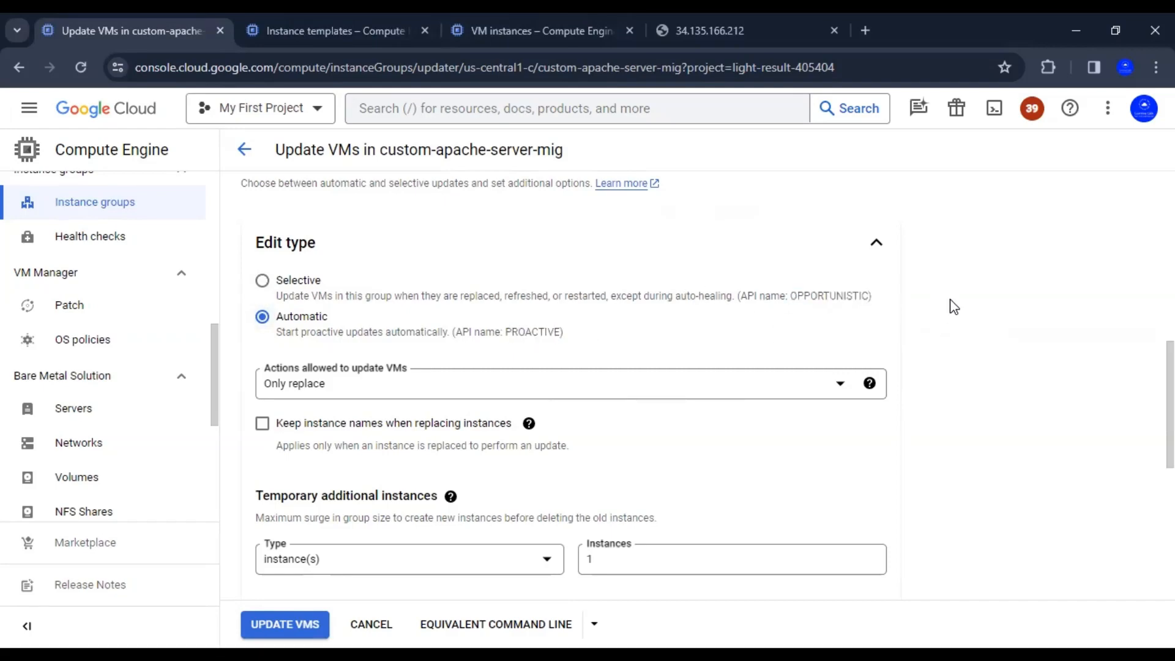
Switch the edit type to Selective to read its update summary, and restore the Automatic edit type
{"action": "left_click", "coordinate": [264, 282]}
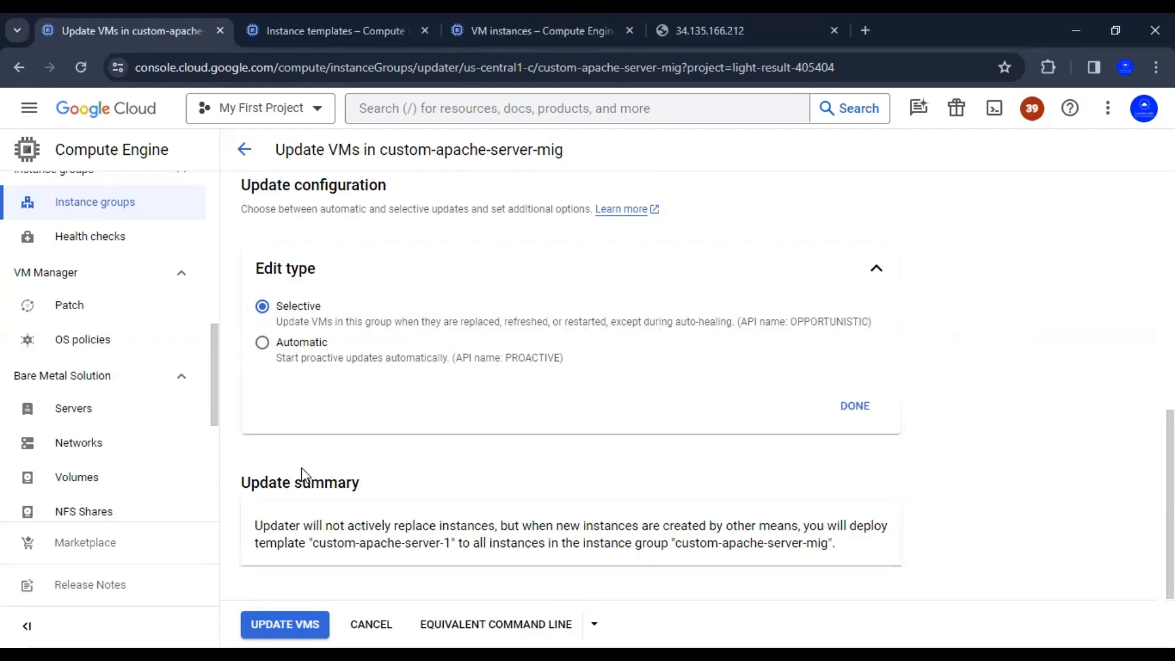
{"action": "left_click_drag", "start_coordinate": [256, 524], "coordinate": [838, 551]}
{"action": "left_click", "coordinate": [927, 495]}
{"action": "left_click_drag", "start_coordinate": [301, 525], "coordinate": [495, 529]}
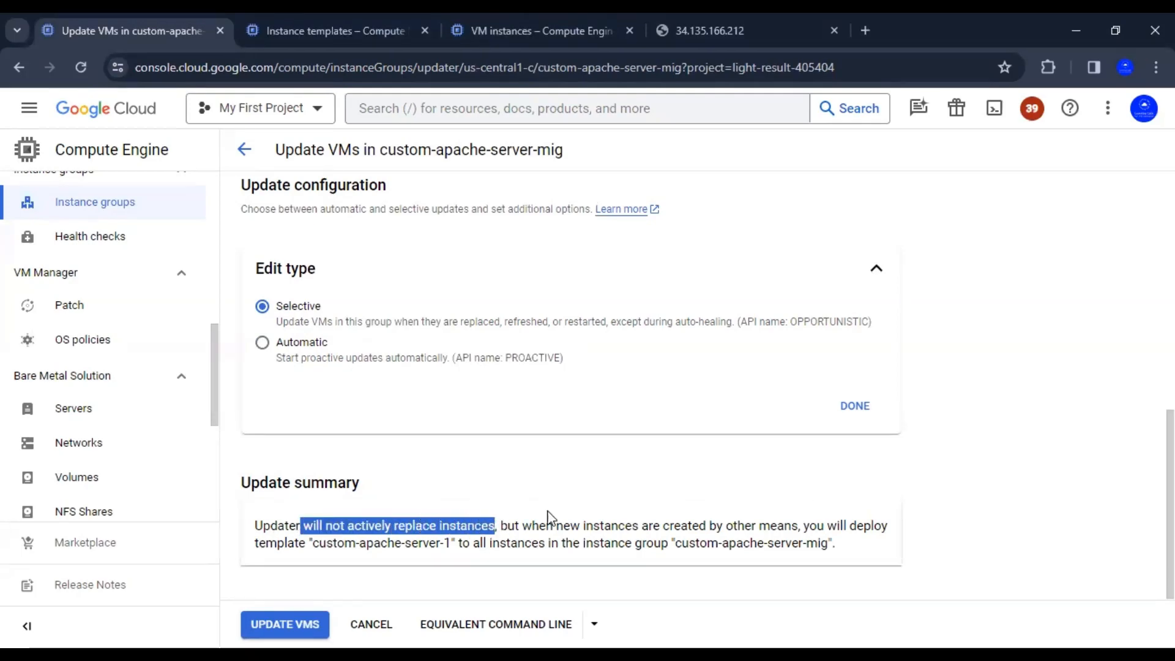
{"action": "left_click", "coordinate": [938, 490]}
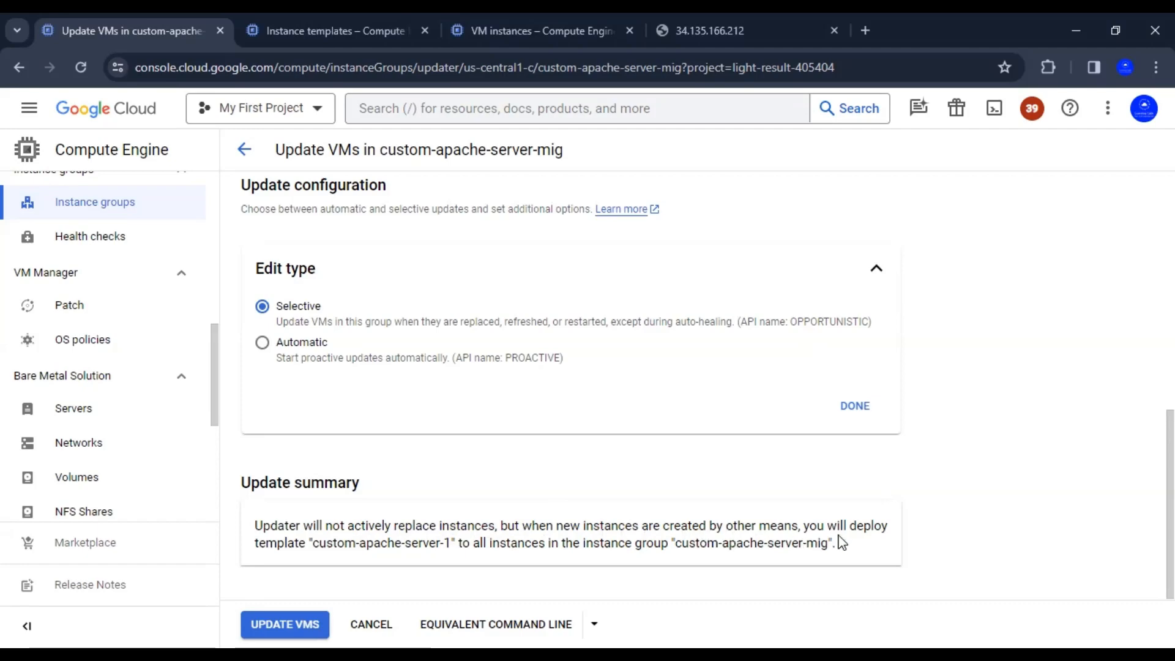
{"action": "left_click_drag", "start_coordinate": [313, 546], "coordinate": [431, 545]}
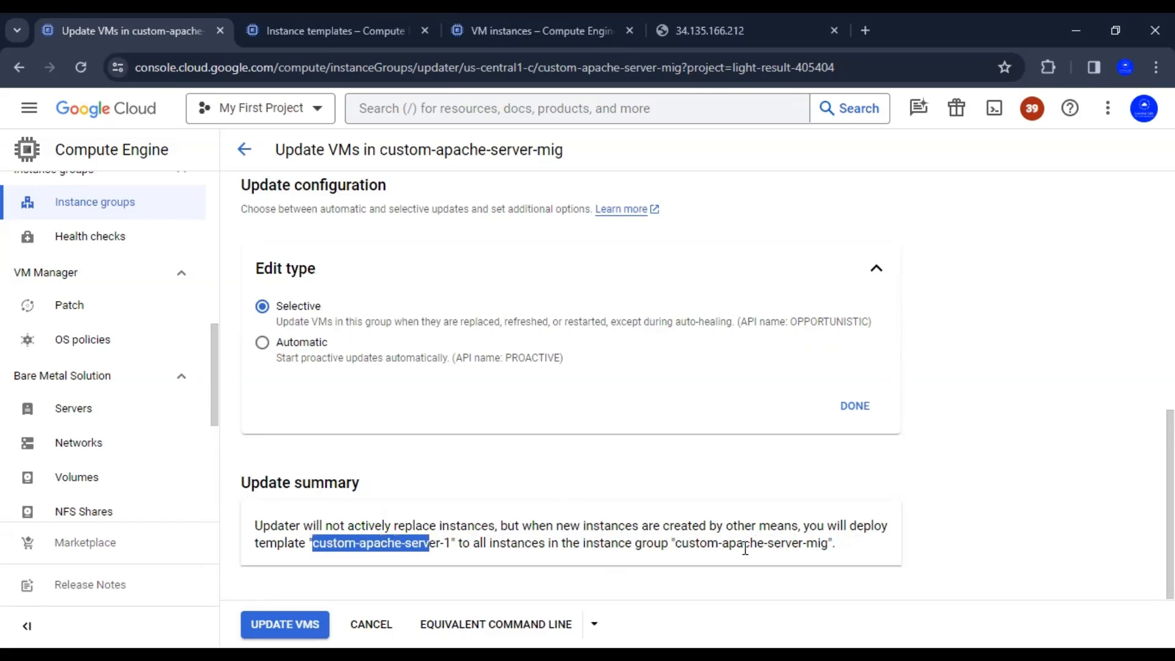
{"action": "left_click_drag", "start_coordinate": [835, 547], "coordinate": [561, 546]}
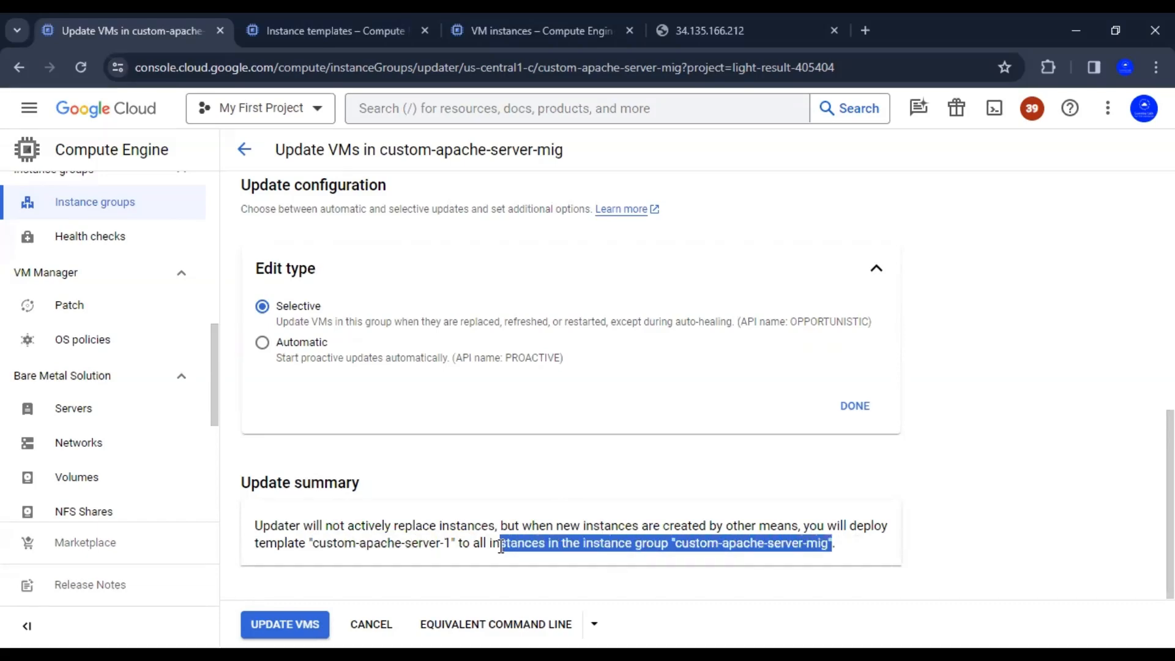
{"action": "left_click", "coordinate": [1085, 472]}
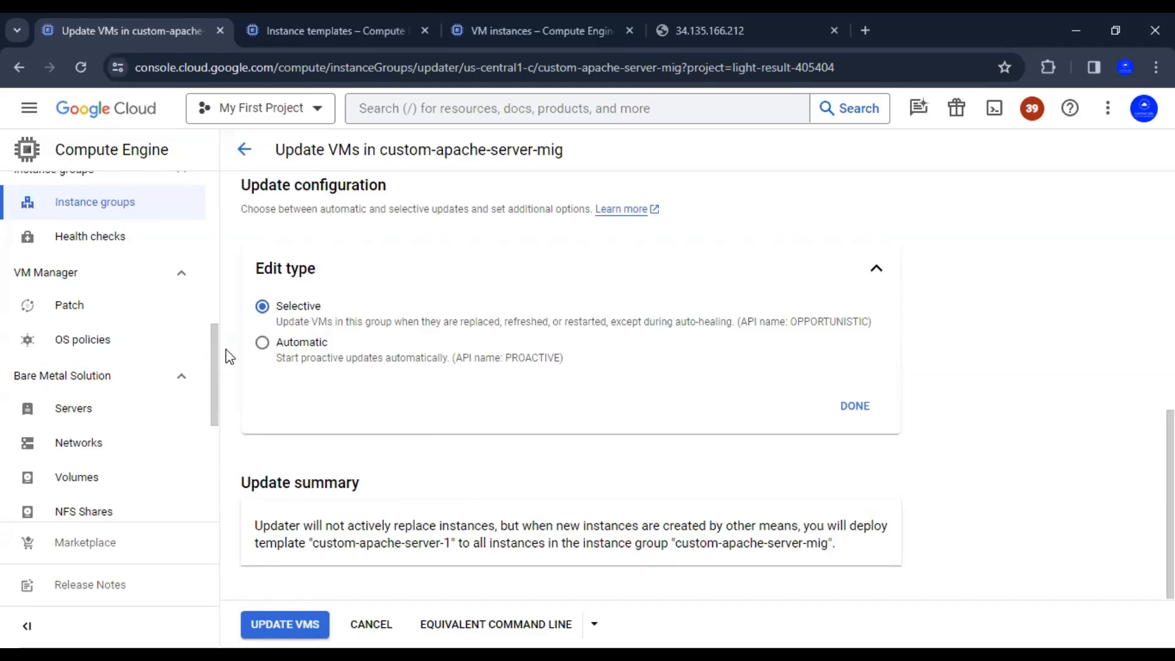
{"action": "left_click", "coordinate": [261, 342]}
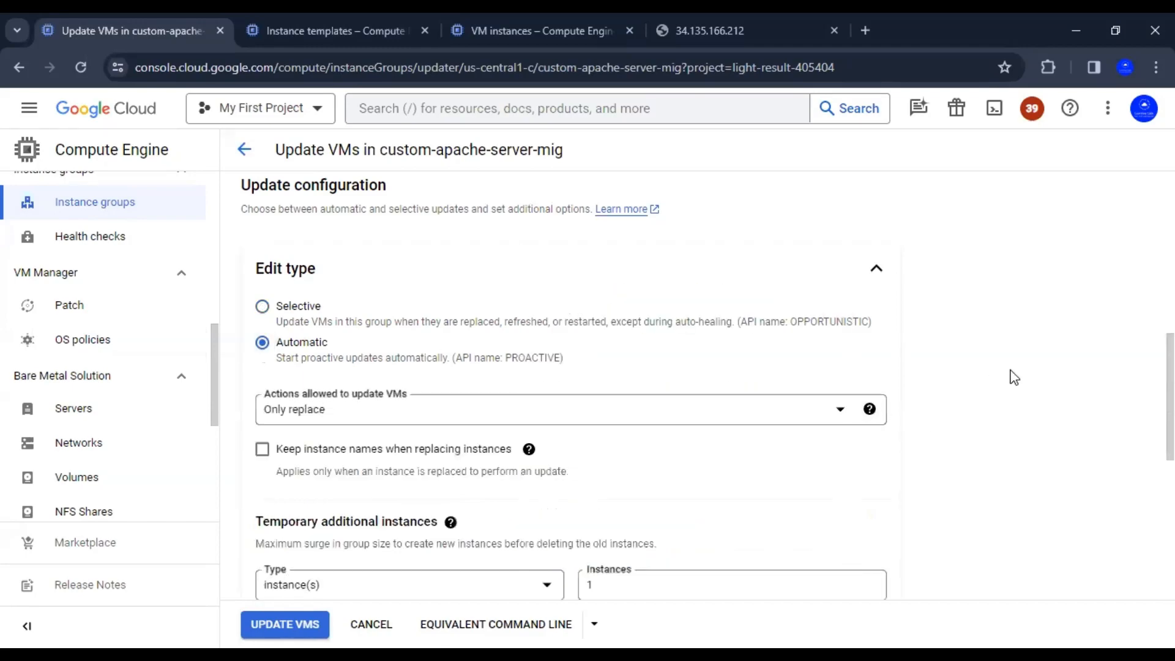
Examine the Automatic update settings and the available choices for the actions allowed to update VMs
{"action": "double_click", "coordinate": [539, 363]}
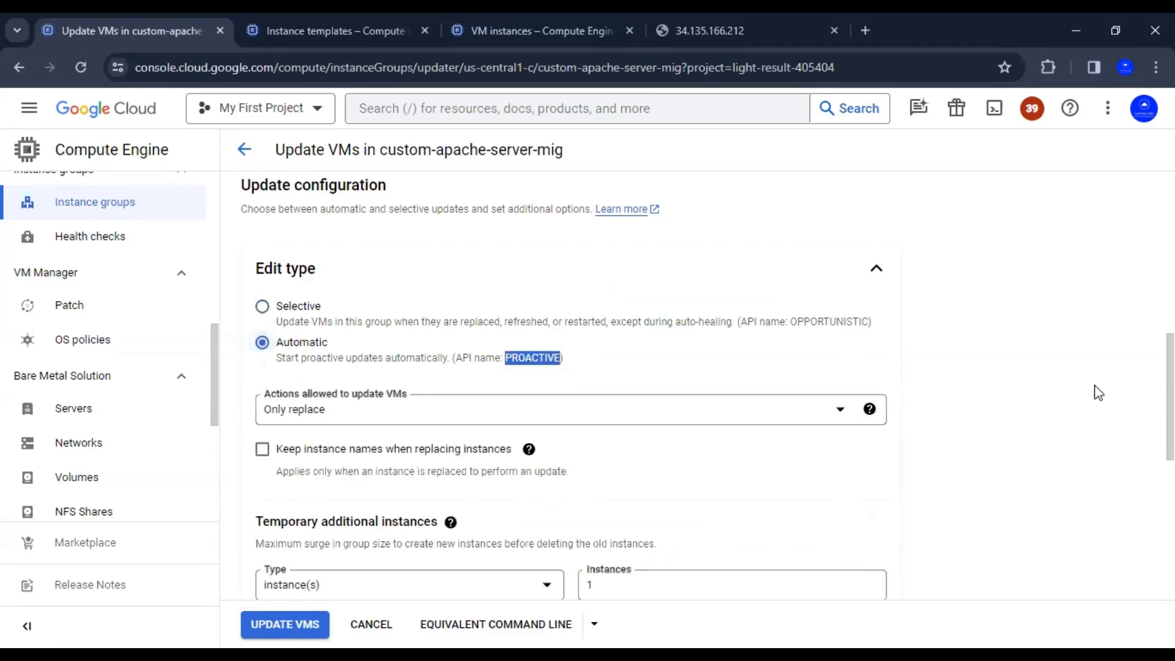
{"action": "left_click", "coordinate": [1063, 386]}
{"action": "scroll", "coordinate": [1063, 386], "scroll_direction": "down", "scroll_amount": 2}
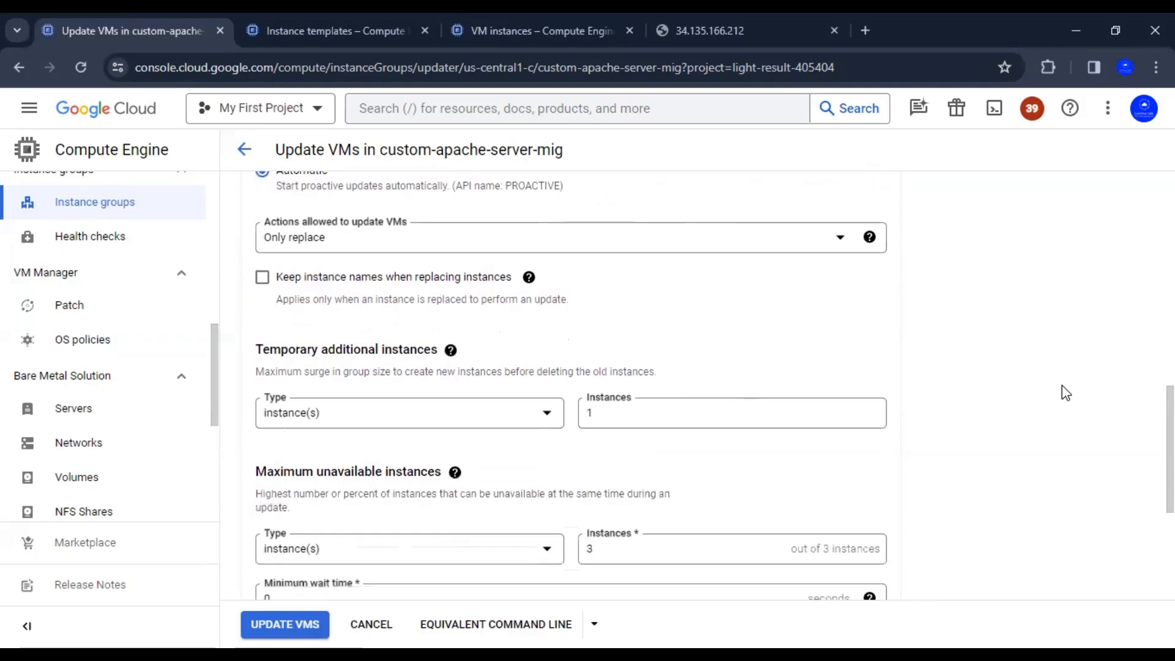
{"action": "scroll", "coordinate": [1063, 386], "scroll_direction": "up", "scroll_amount": 1}
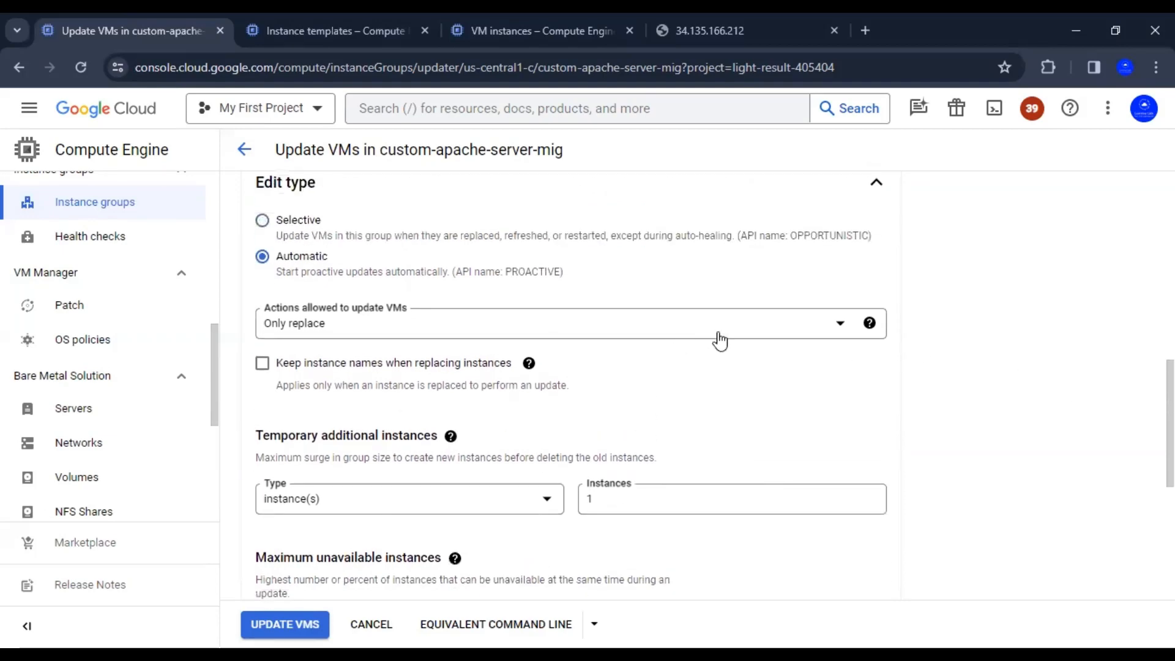
{"action": "left_click", "coordinate": [820, 336]}
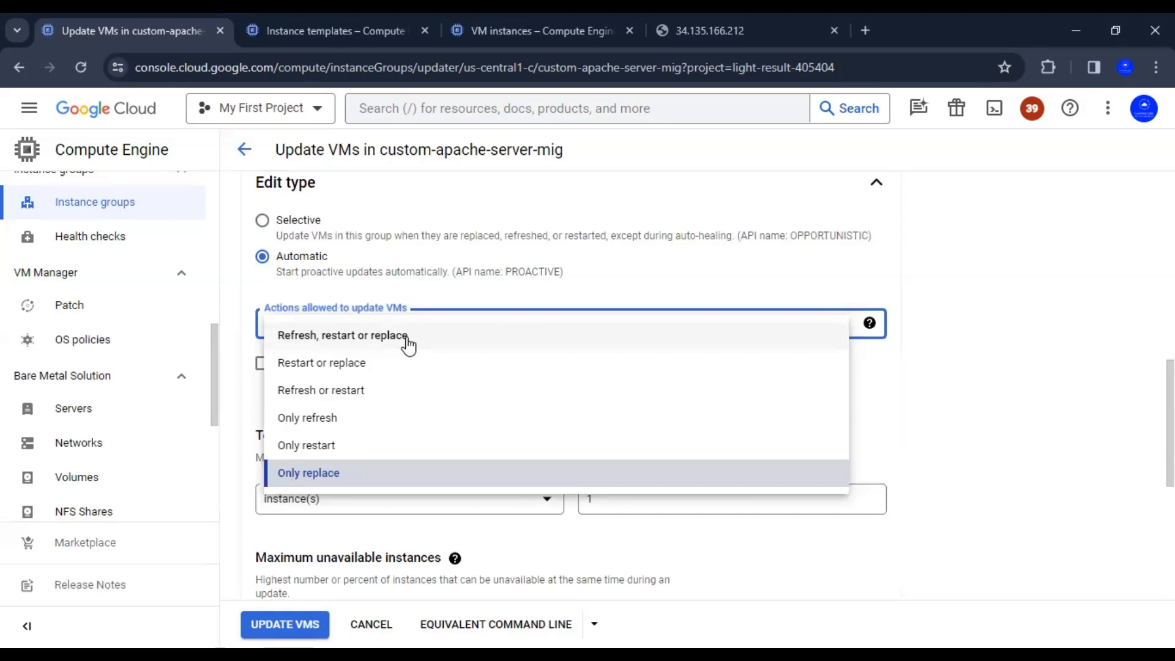
{"action": "left_click", "coordinate": [957, 360]}
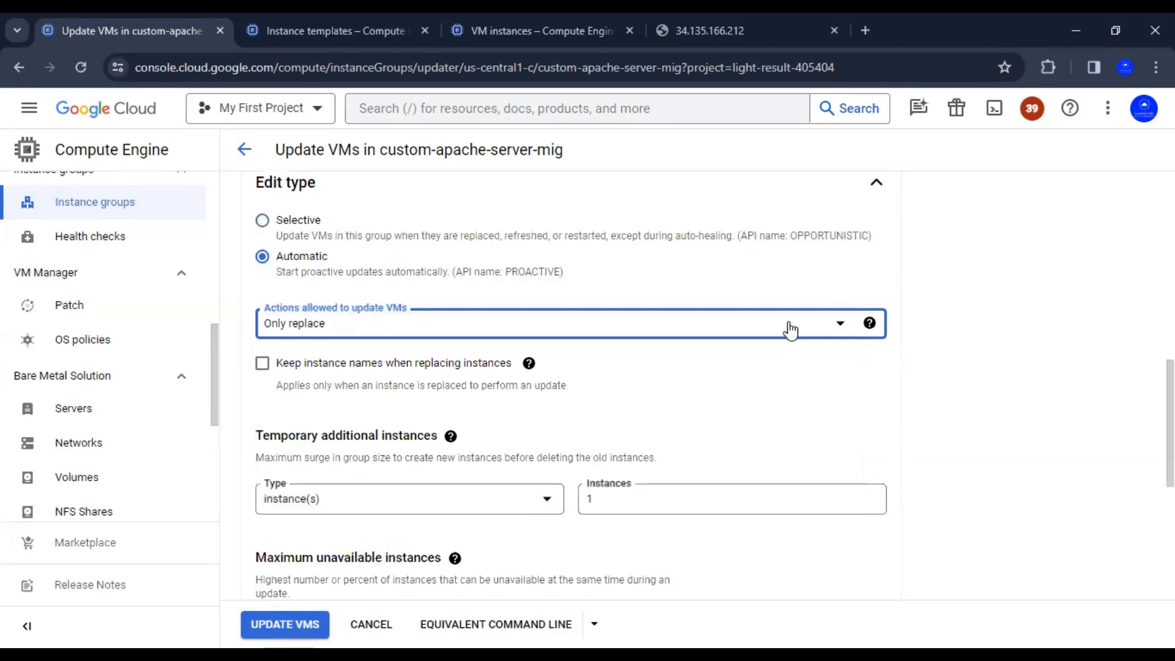
{"action": "scroll", "coordinate": [1055, 333], "scroll_direction": "down", "scroll_amount": 2}
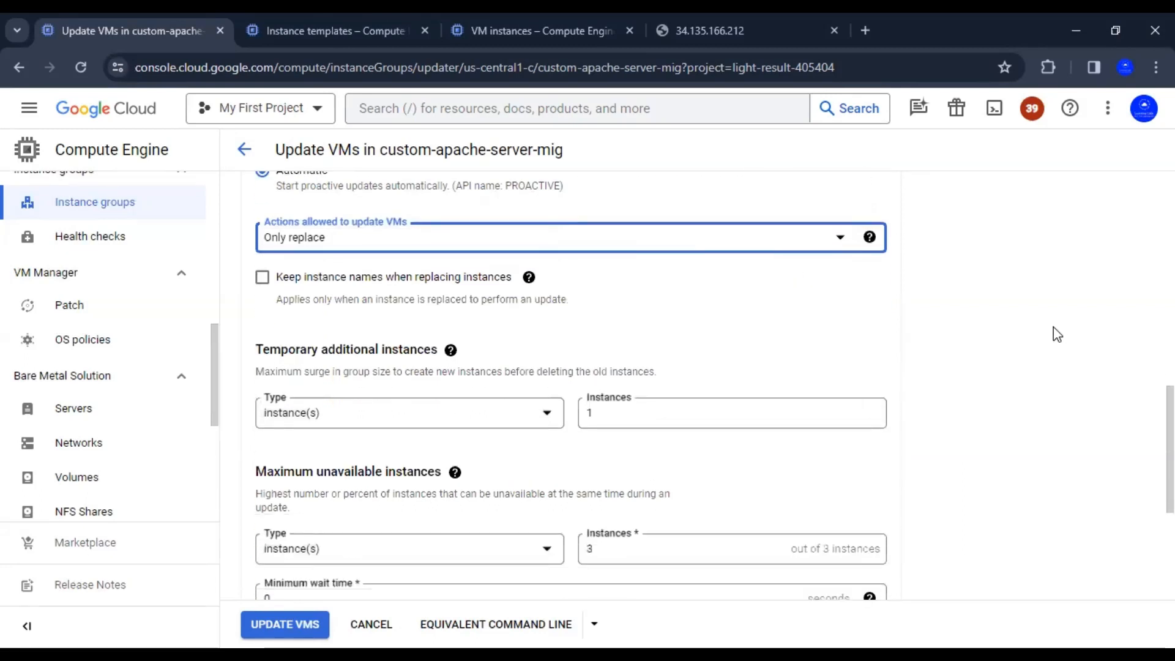
{"action": "left_click", "coordinate": [805, 242]}
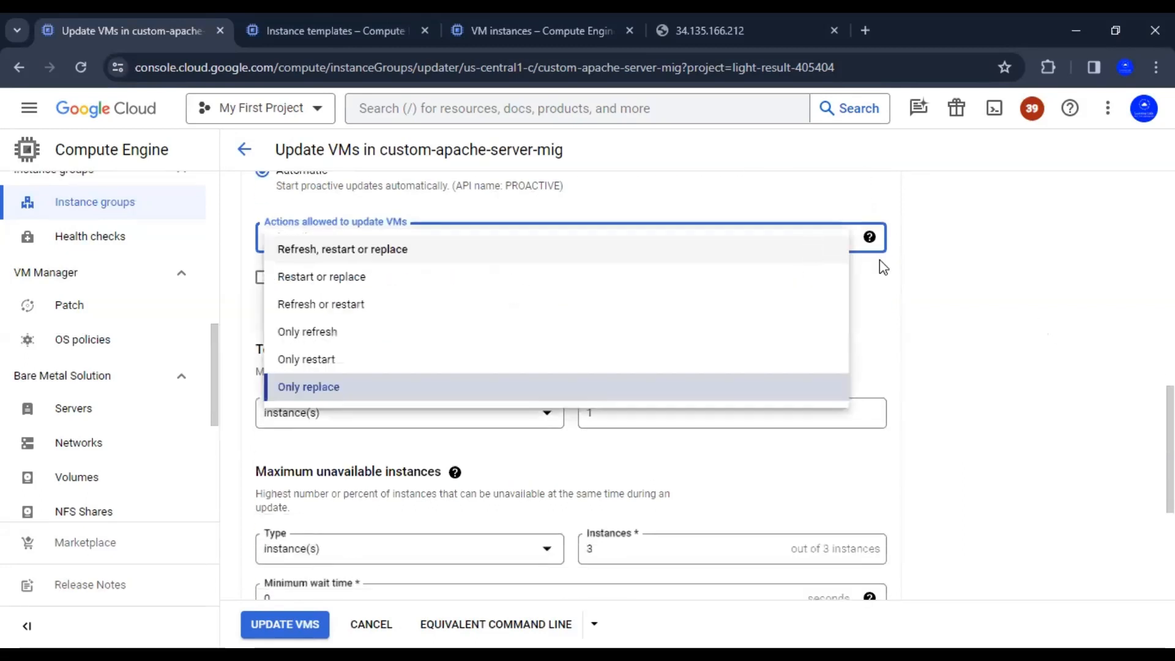
{"action": "left_click", "coordinate": [1045, 305]}
{"action": "left_click", "coordinate": [1046, 304]}
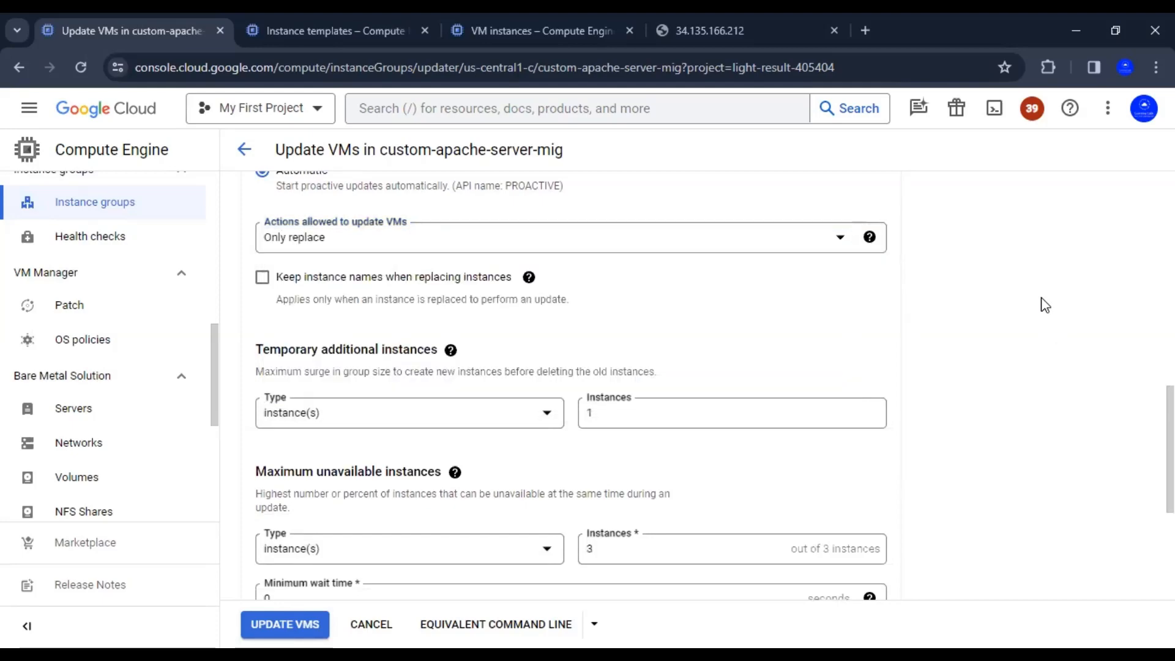
{"action": "scroll", "coordinate": [1045, 305], "scroll_direction": "down", "scroll_amount": 2}
{"action": "scroll", "coordinate": [1045, 304], "scroll_direction": "up", "scroll_amount": 3}
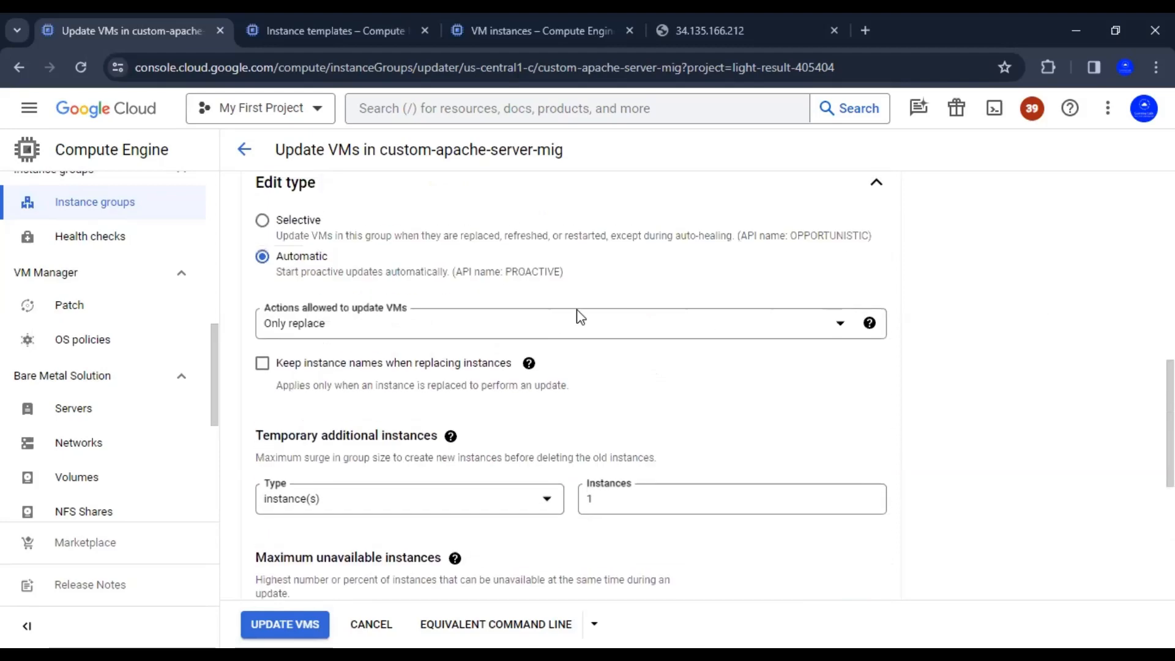
{"action": "left_click", "coordinate": [572, 335]}
{"action": "left_click", "coordinate": [1035, 354]}
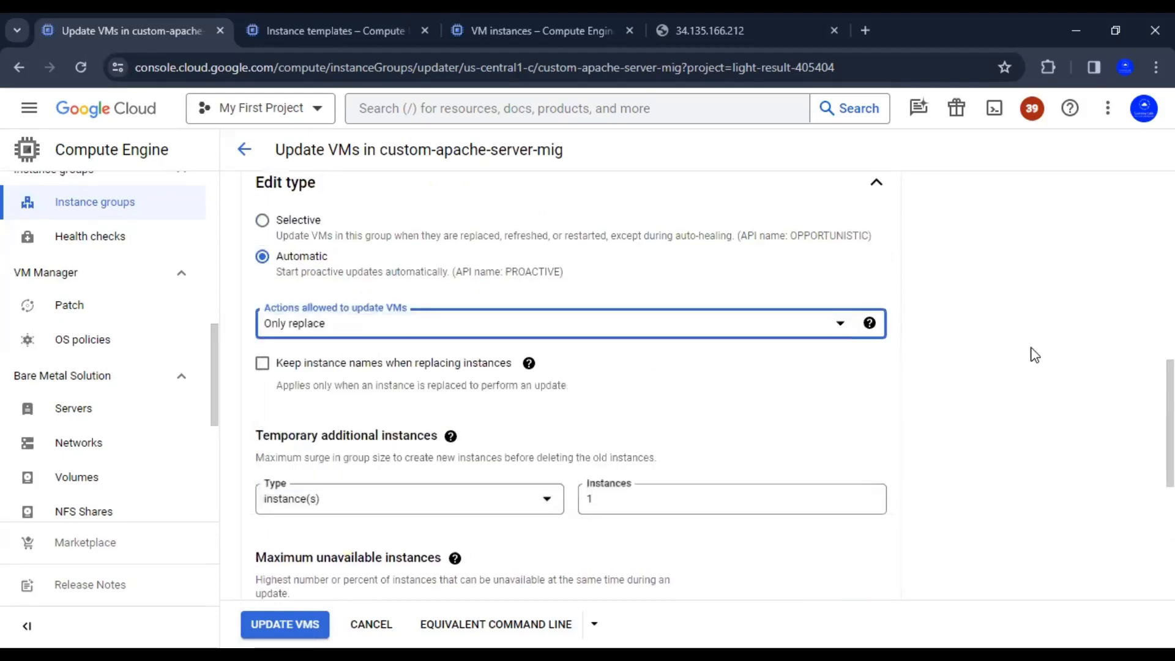
Set the actions allowed to update VMs to "Refresh, restart or replace" and read its preference note
{"action": "left_click", "coordinate": [464, 320]}
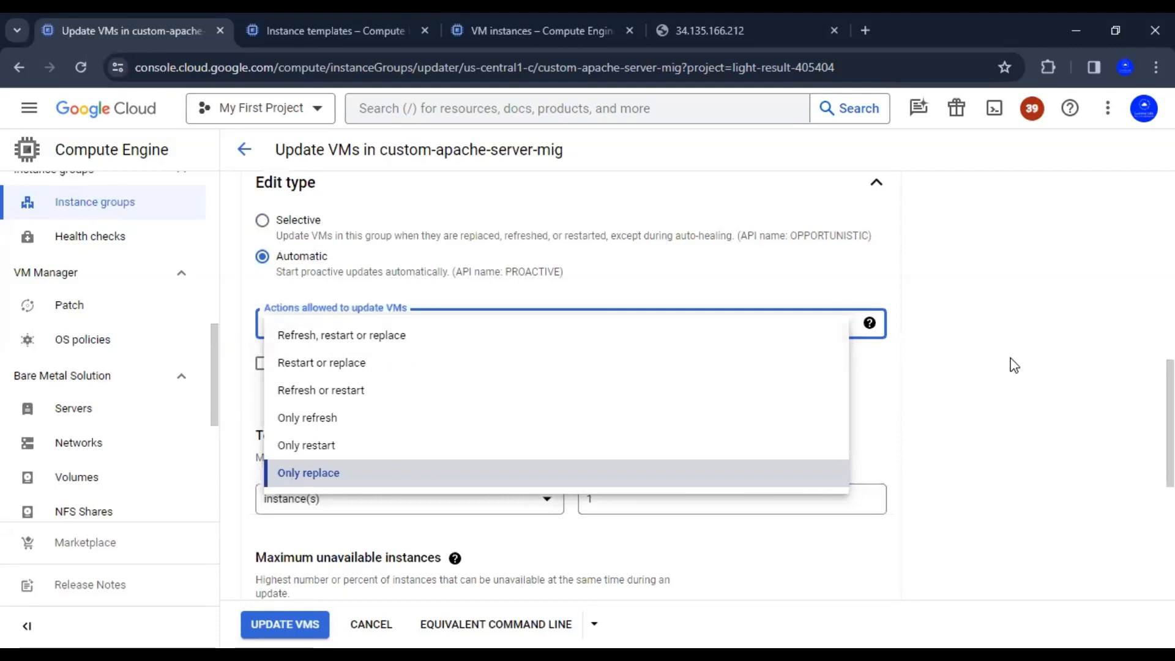
{"action": "left_click", "coordinate": [477, 338]}
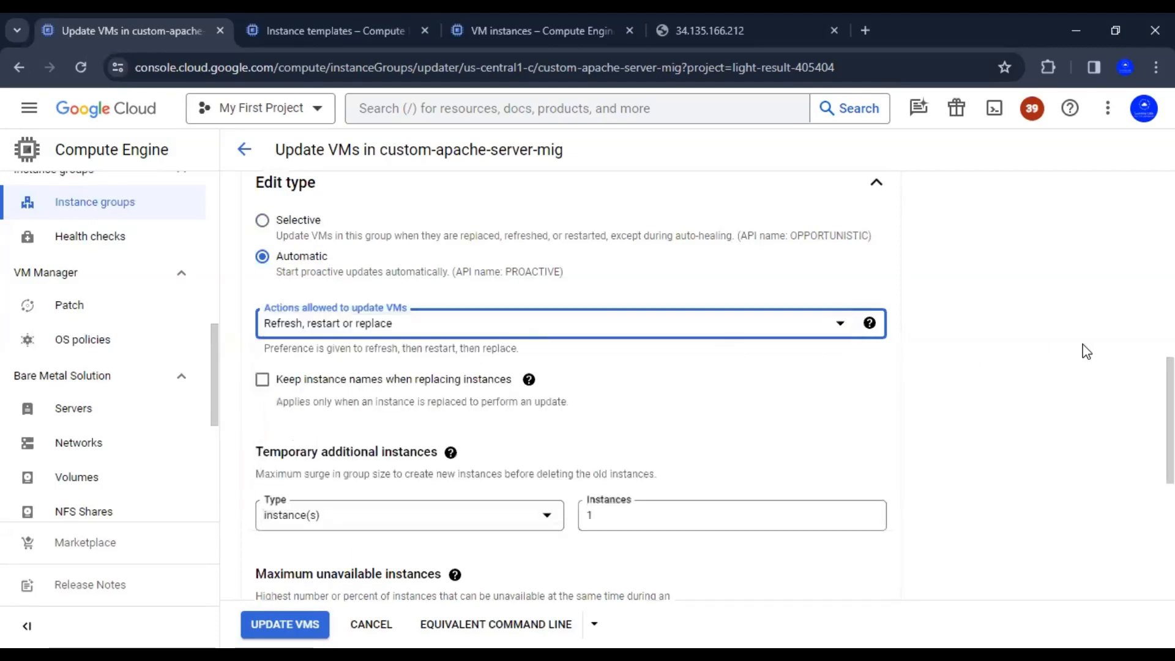
{"action": "left_click", "coordinate": [1015, 352]}
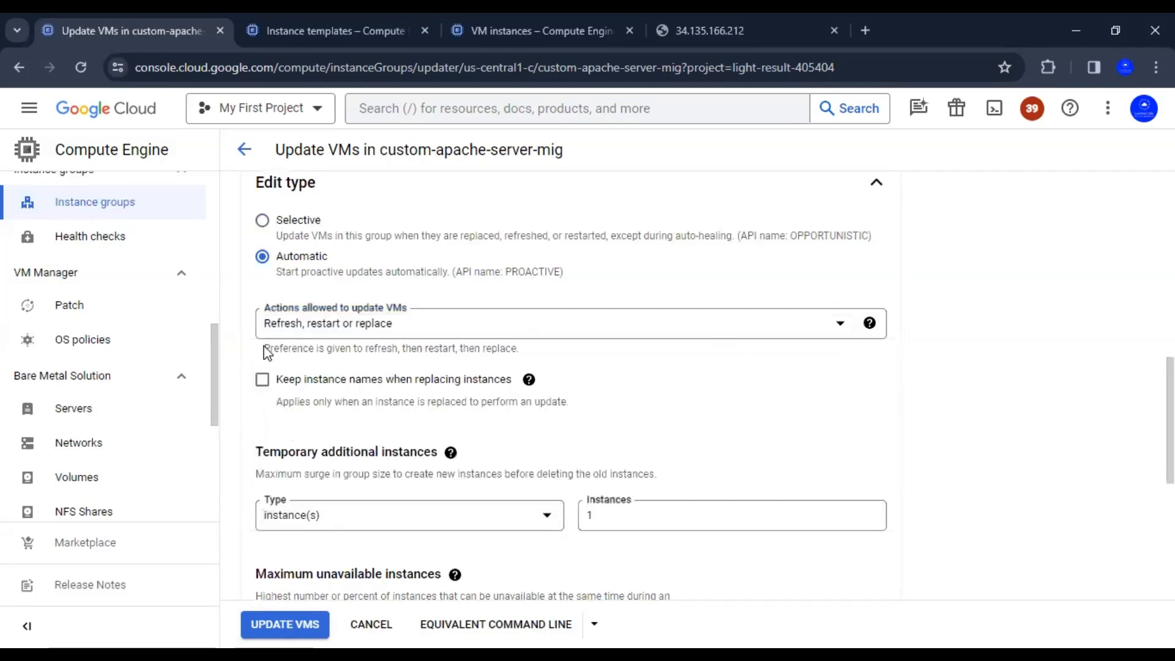
{"action": "left_click_drag", "start_coordinate": [265, 349], "coordinate": [521, 350]}
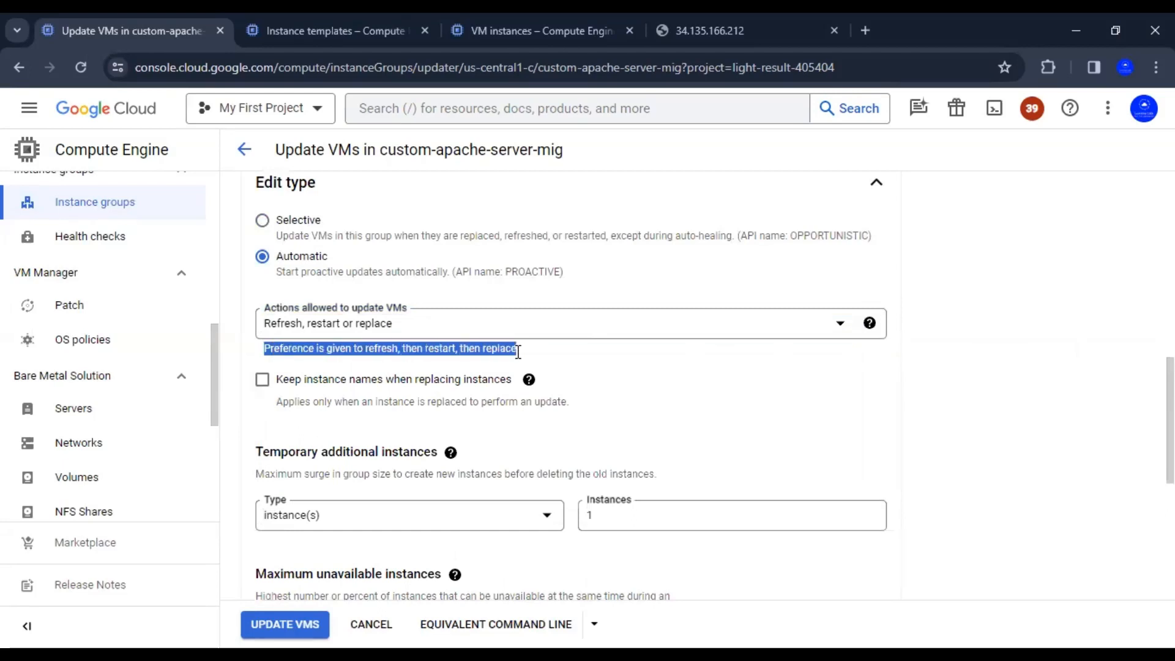
{"action": "left_click", "coordinate": [380, 350]}
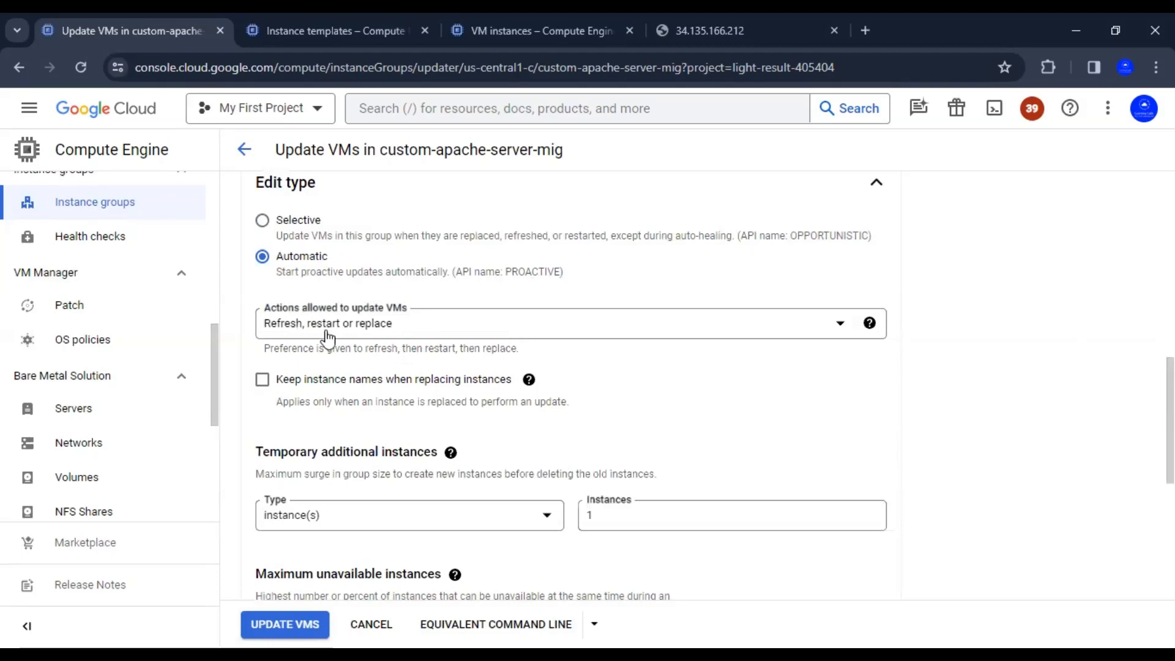
Show the help on update actions and examine which instance properties the Refresh action covers
{"action": "left_click", "coordinate": [869, 323]}
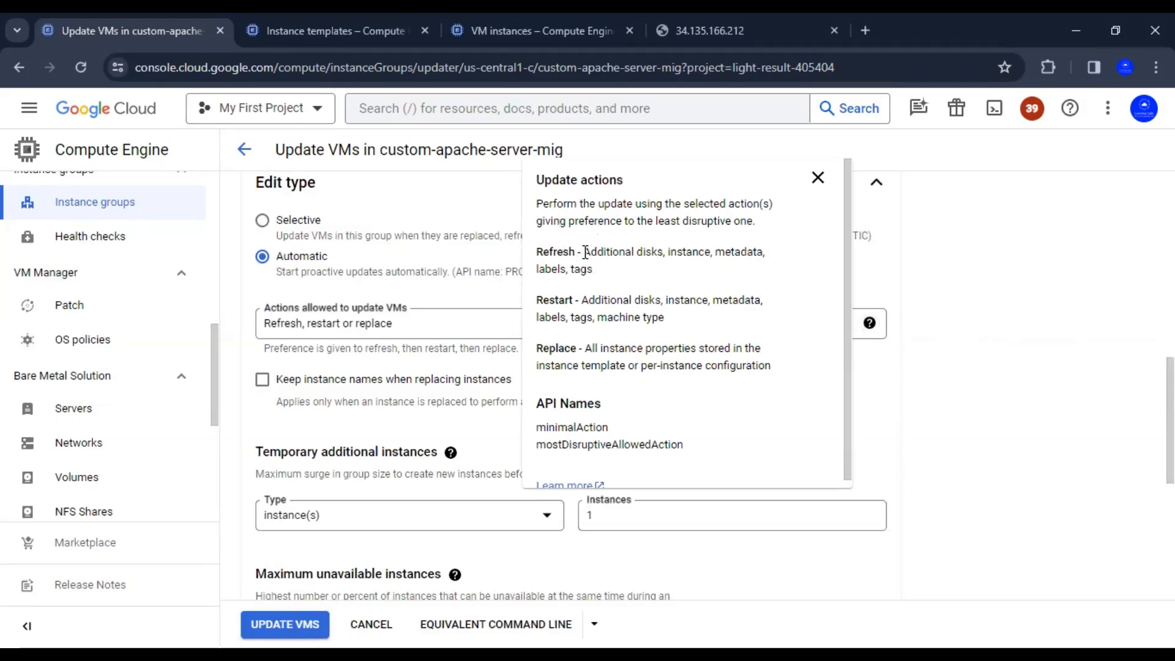
{"action": "left_click_drag", "start_coordinate": [586, 252], "coordinate": [593, 269]}
{"action": "left_click", "coordinate": [619, 280]}
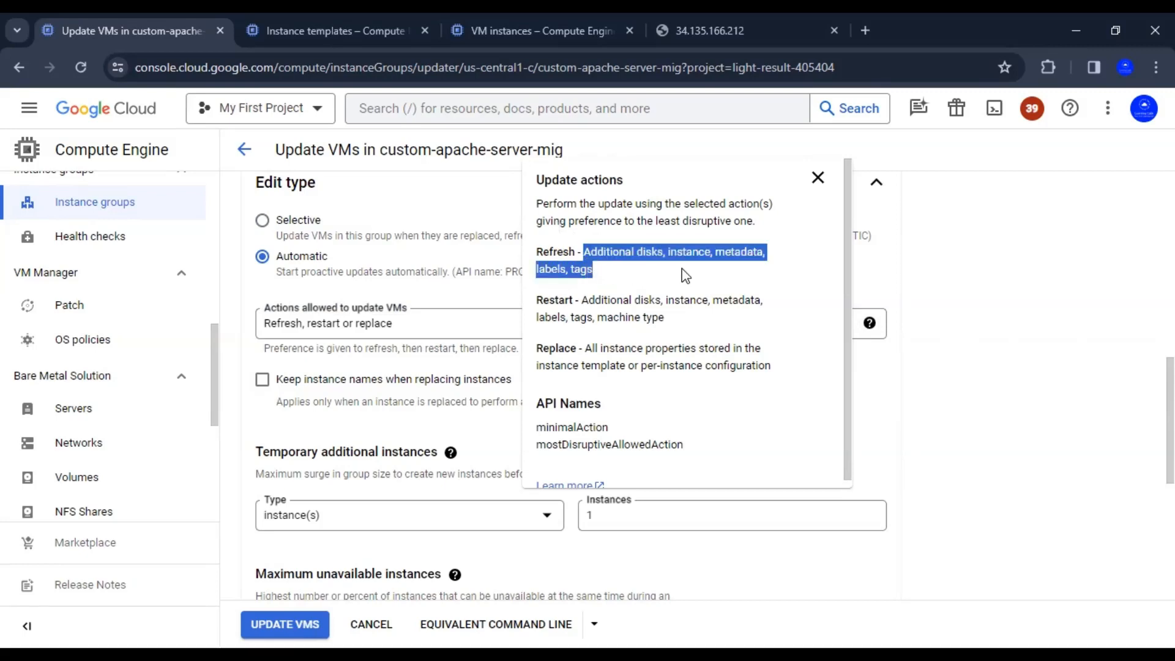
{"action": "left_click", "coordinate": [597, 277]}
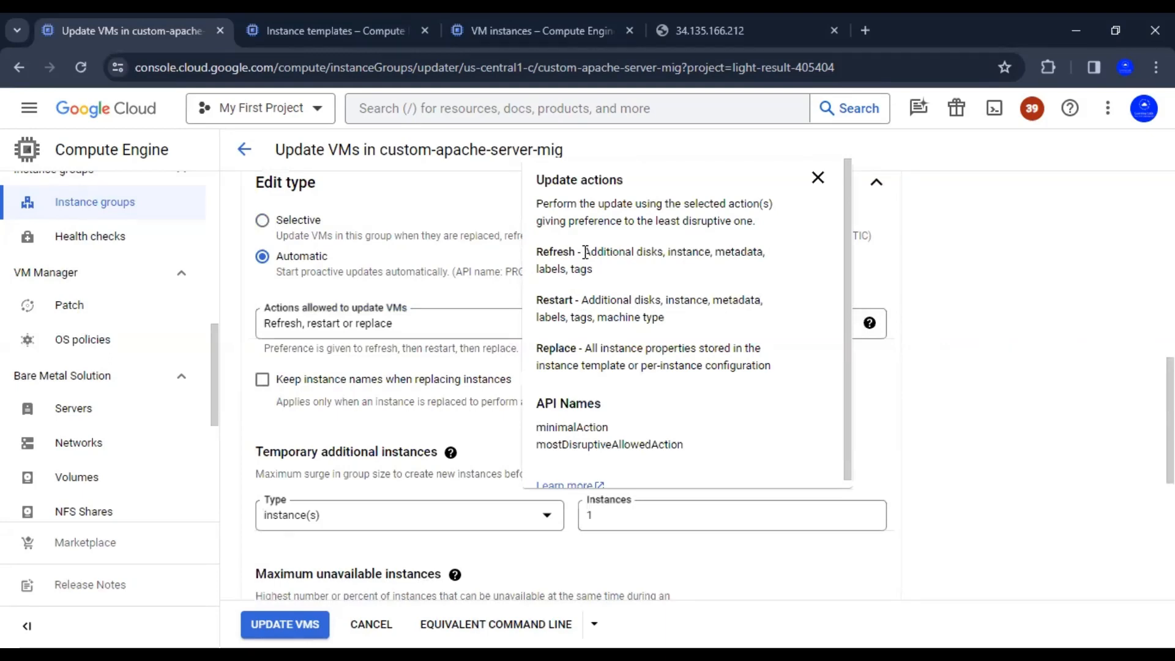
{"action": "left_click_drag", "start_coordinate": [584, 252], "coordinate": [600, 277]}
{"action": "left_click", "coordinate": [602, 295]}
Examine which properties the Restart and Replace actions cover, and close the update actions help
{"action": "left_click_drag", "start_coordinate": [537, 300], "coordinate": [678, 322]}
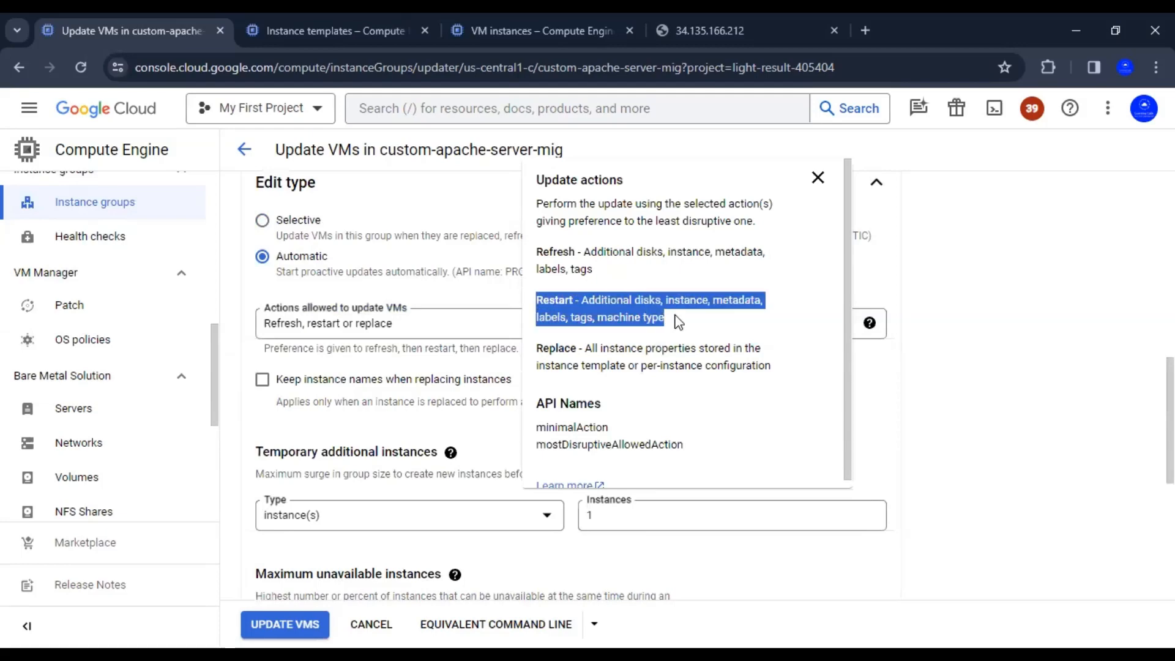
{"action": "left_click", "coordinate": [676, 322]}
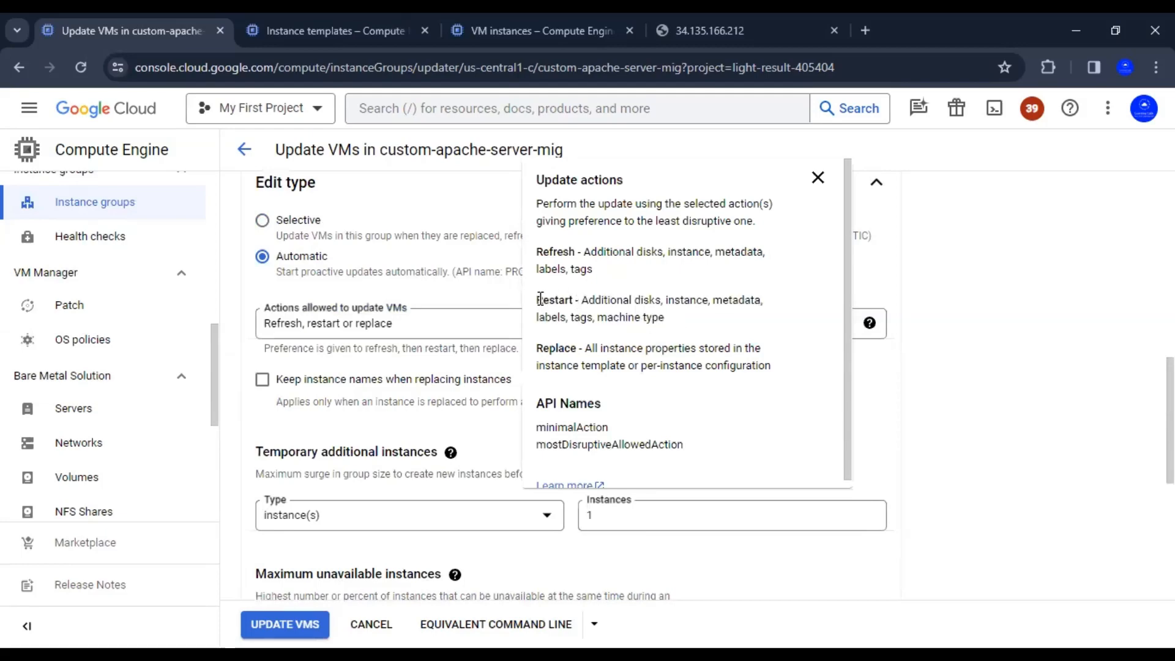
{"action": "left_click_drag", "start_coordinate": [540, 299], "coordinate": [667, 317]}
{"action": "left_click", "coordinate": [671, 319]}
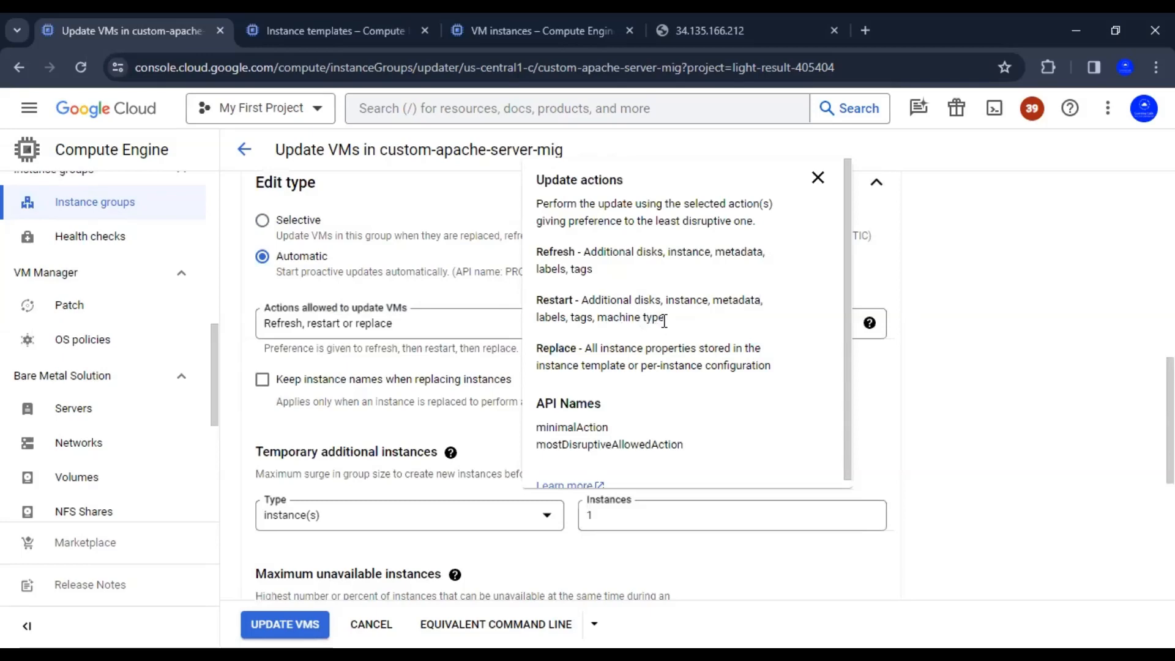
{"action": "left_click_drag", "start_coordinate": [665, 319], "coordinate": [534, 304]}
{"action": "left_click", "coordinate": [644, 311]}
{"action": "mouse_move", "coordinate": [539, 298]}
{"action": "left_mouse_down"}
{"action": "mouse_move", "coordinate": [664, 317]}
{"action": "mouse_move", "coordinate": [540, 299]}
{"action": "left_mouse_up"}
{"action": "left_click", "coordinate": [667, 321]}
{"action": "left_click", "coordinate": [571, 302]}
{"action": "left_click_drag", "start_coordinate": [538, 300], "coordinate": [665, 318]}
{"action": "left_click", "coordinate": [679, 319]}
{"action": "left_click_drag", "start_coordinate": [665, 320], "coordinate": [542, 304]}
{"action": "left_click", "coordinate": [542, 304]}
{"action": "left_click_drag", "start_coordinate": [539, 350], "coordinate": [576, 349]}
{"action": "left_click", "coordinate": [946, 357]}
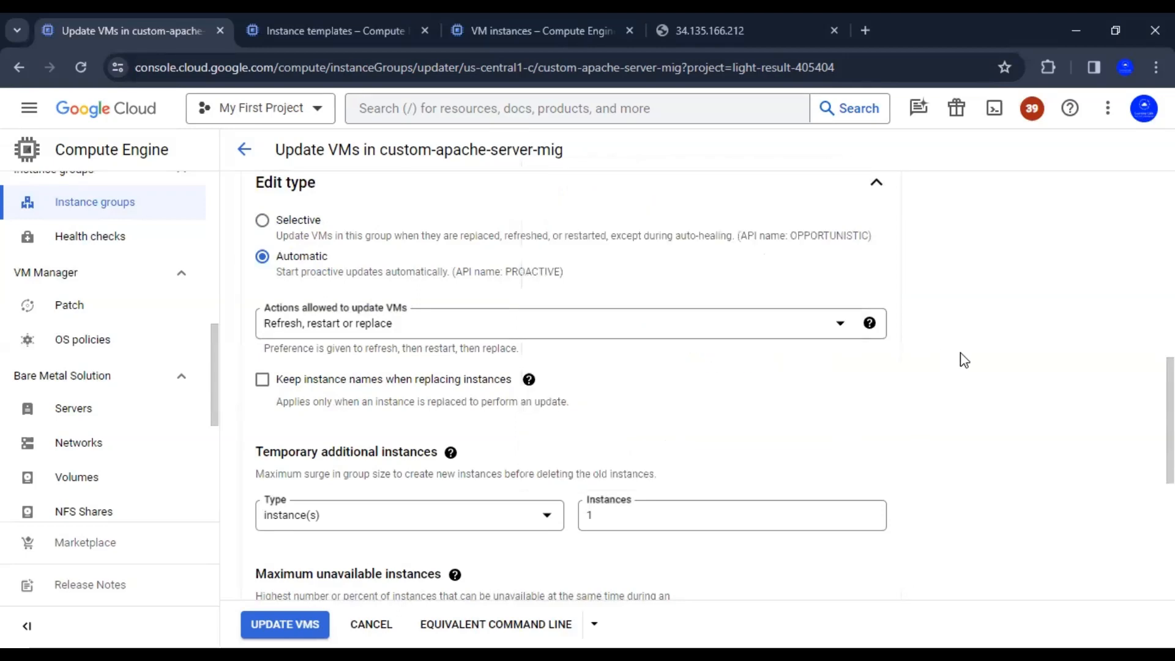
Set the actions allowed to update VMs to "Only replace"
{"action": "left_click_drag", "start_coordinate": [265, 349], "coordinate": [314, 349]}
{"action": "left_click", "coordinate": [445, 330]}
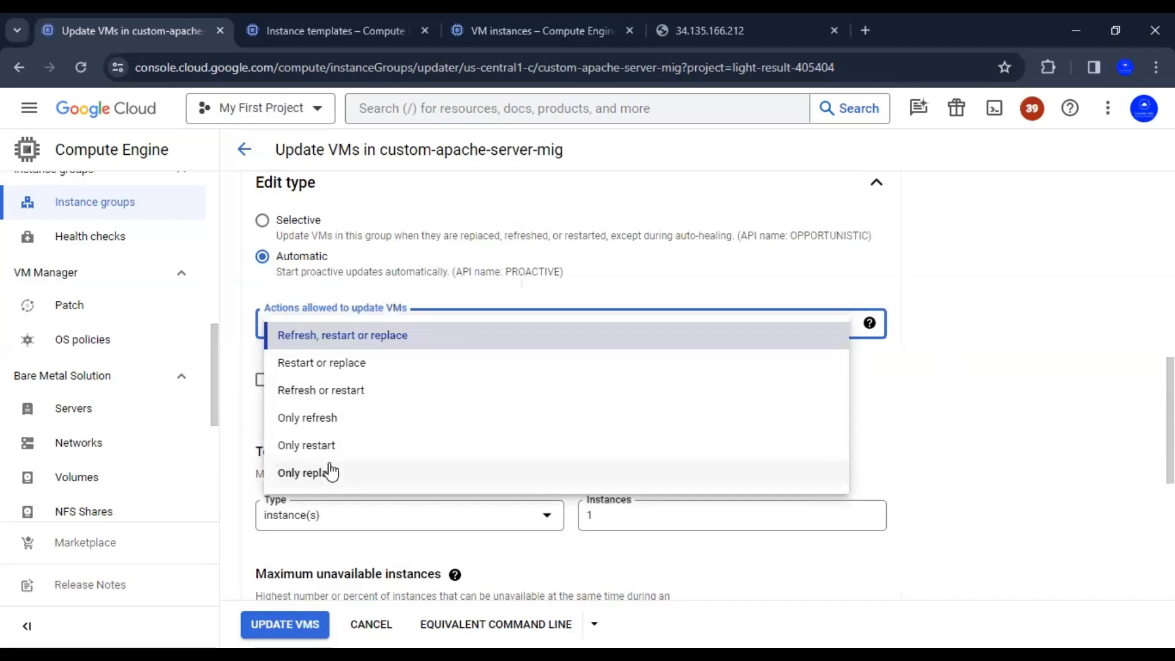
{"action": "left_click", "coordinate": [334, 484]}
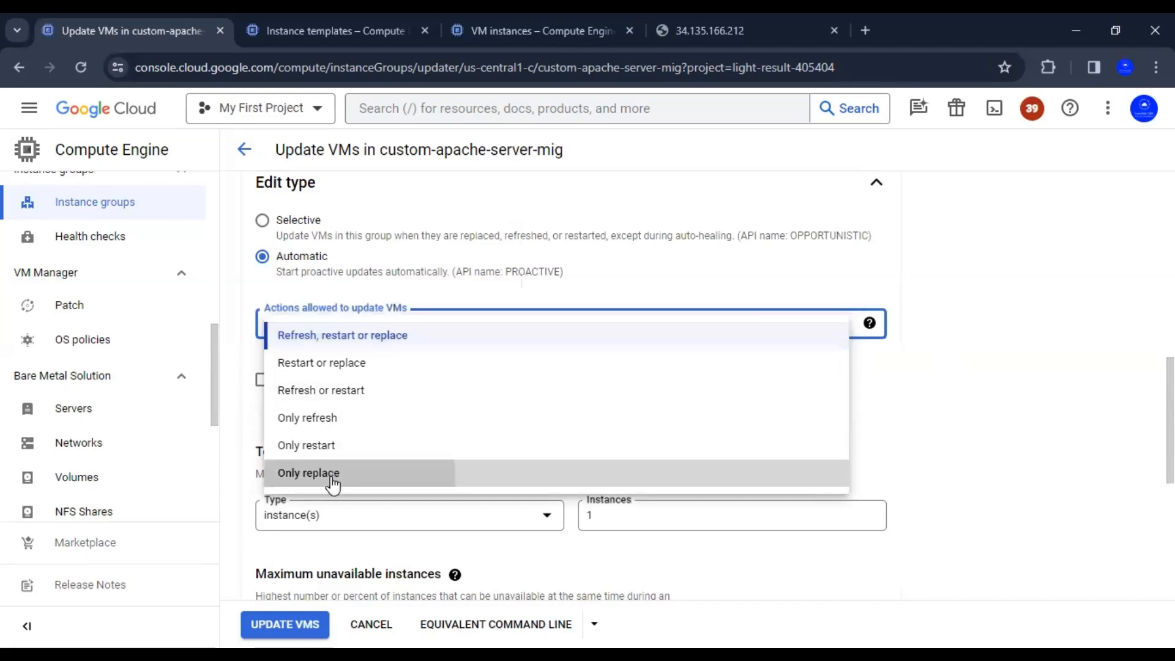
{"action": "left_click", "coordinate": [963, 405]}
Examine the option to keep instance names and the Temporary additional instances settings for the update
{"action": "scroll", "coordinate": [960, 389], "scroll_direction": "down", "scroll_amount": 1}
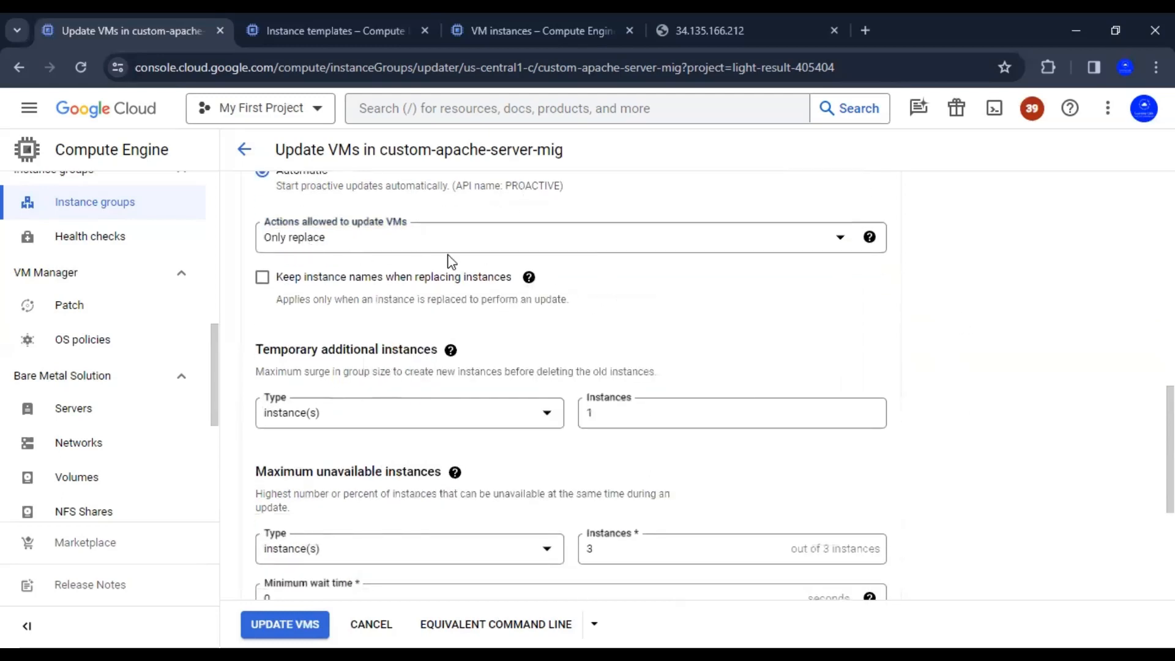
{"action": "scroll", "coordinate": [1017, 331], "scroll_direction": "down", "scroll_amount": 2}
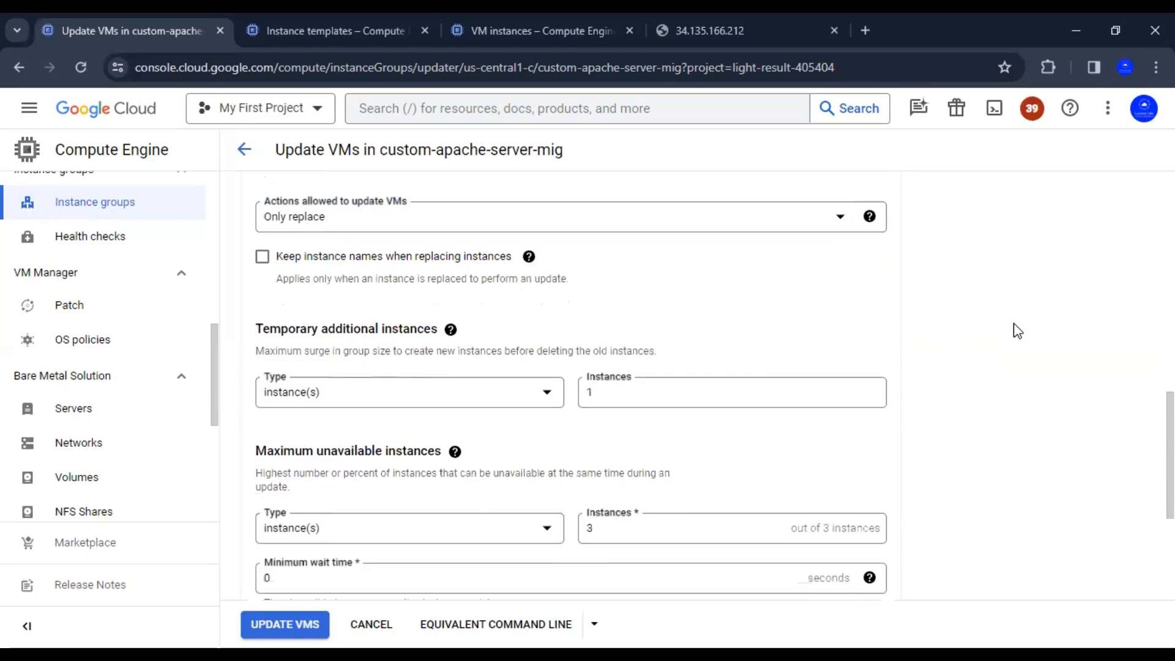
{"action": "scroll", "coordinate": [1016, 331], "scroll_direction": "up", "scroll_amount": 1}
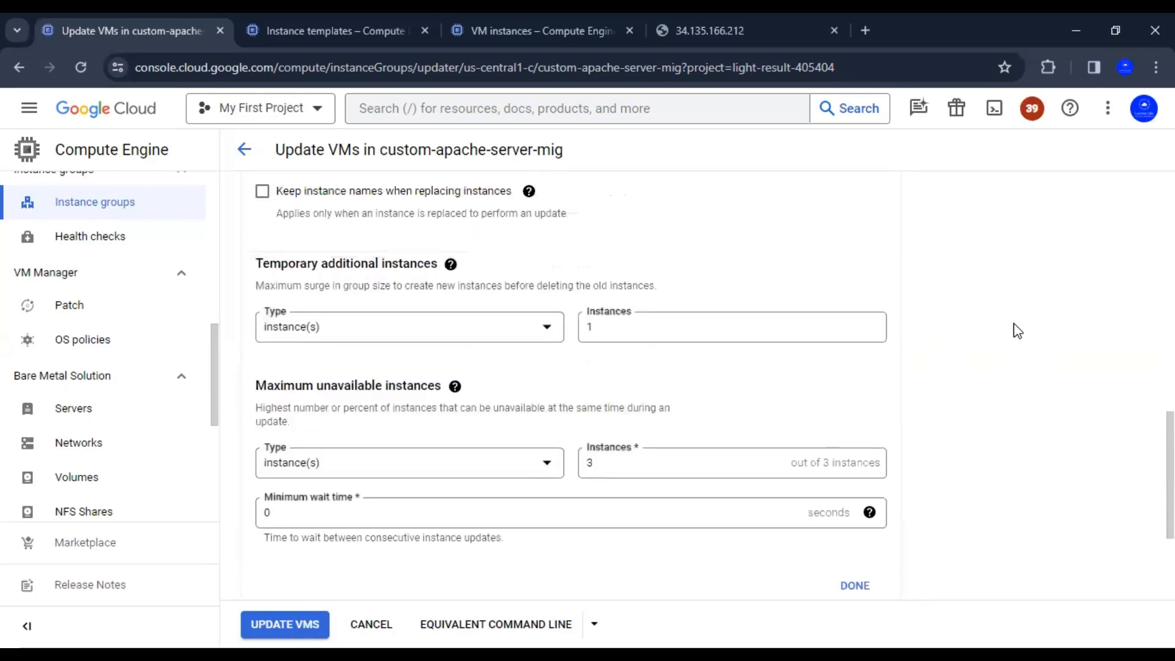
{"action": "scroll", "coordinate": [1016, 331], "scroll_direction": "up", "scroll_amount": 2}
{"action": "scroll", "coordinate": [1016, 331], "scroll_direction": "down", "scroll_amount": 2}
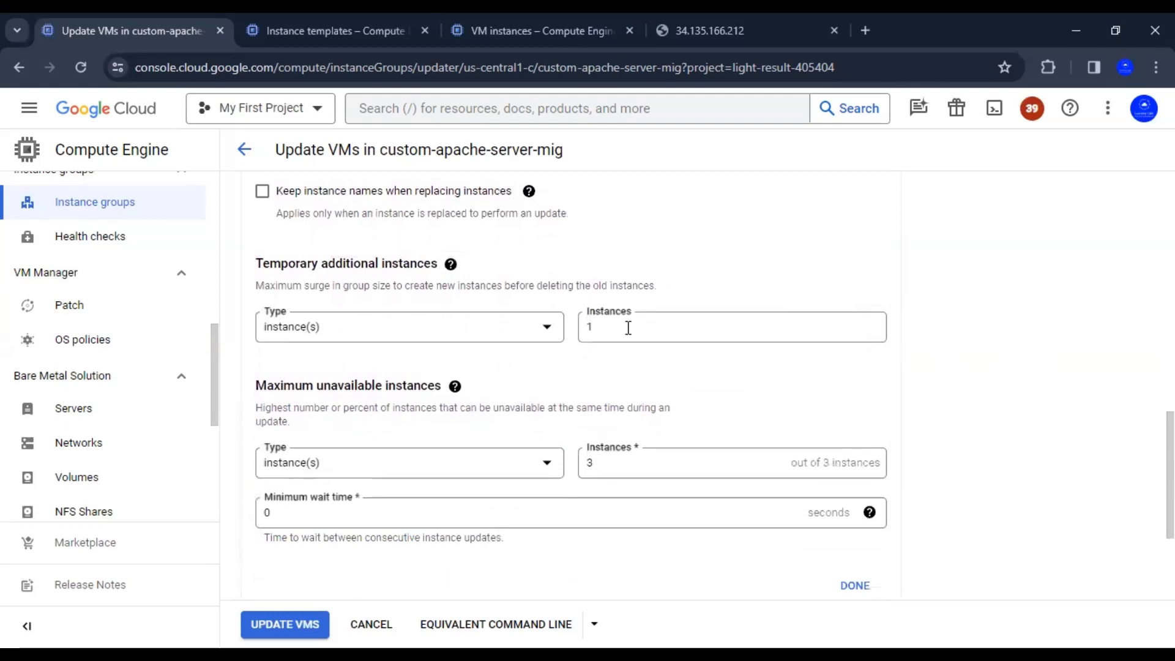
{"action": "scroll", "coordinate": [657, 301], "scroll_direction": "up", "scroll_amount": 1}
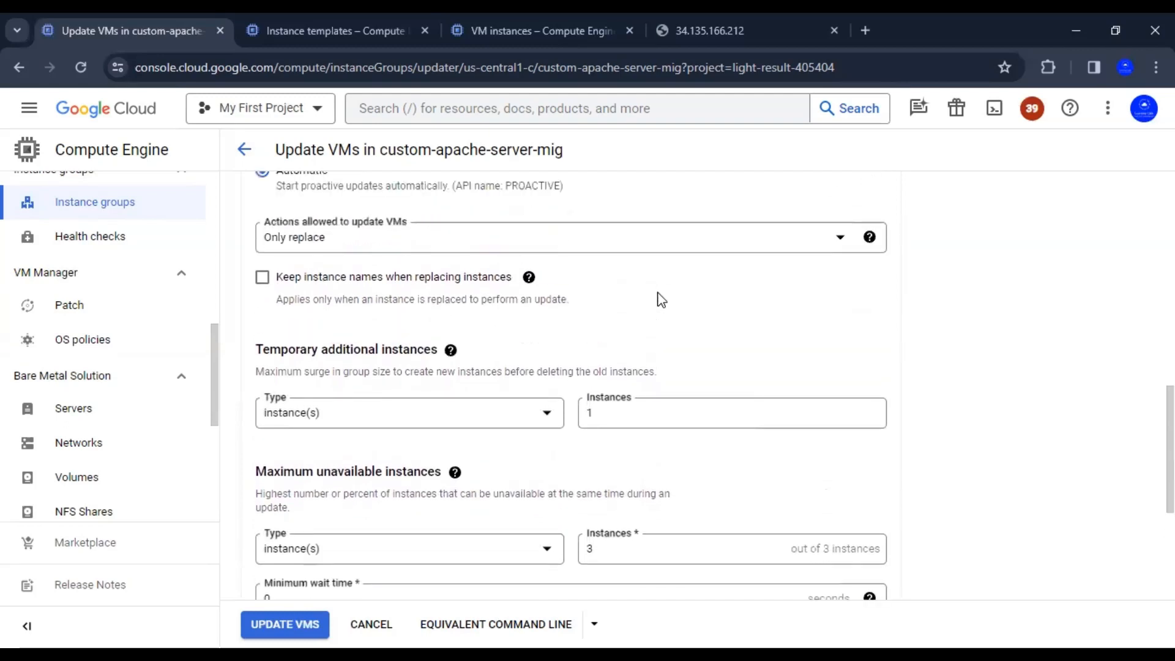
{"action": "scroll", "coordinate": [469, 386], "scroll_direction": "down", "scroll_amount": 2}
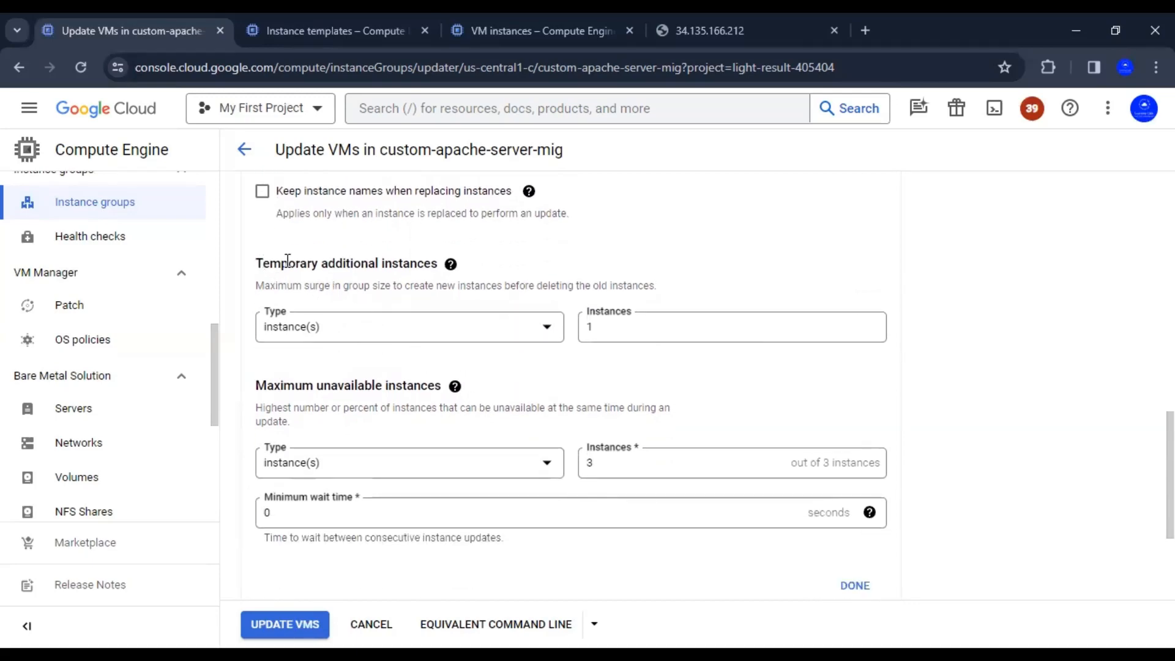
{"action": "left_click_drag", "start_coordinate": [255, 263], "coordinate": [439, 263]}
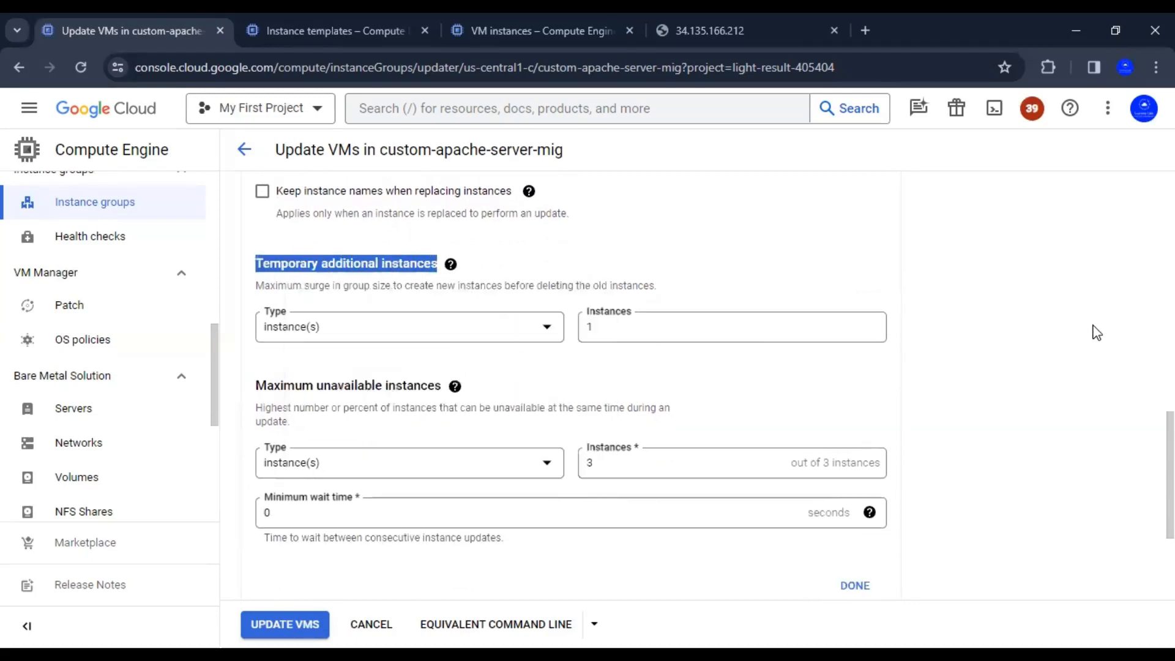
{"action": "left_click", "coordinate": [1045, 337]}
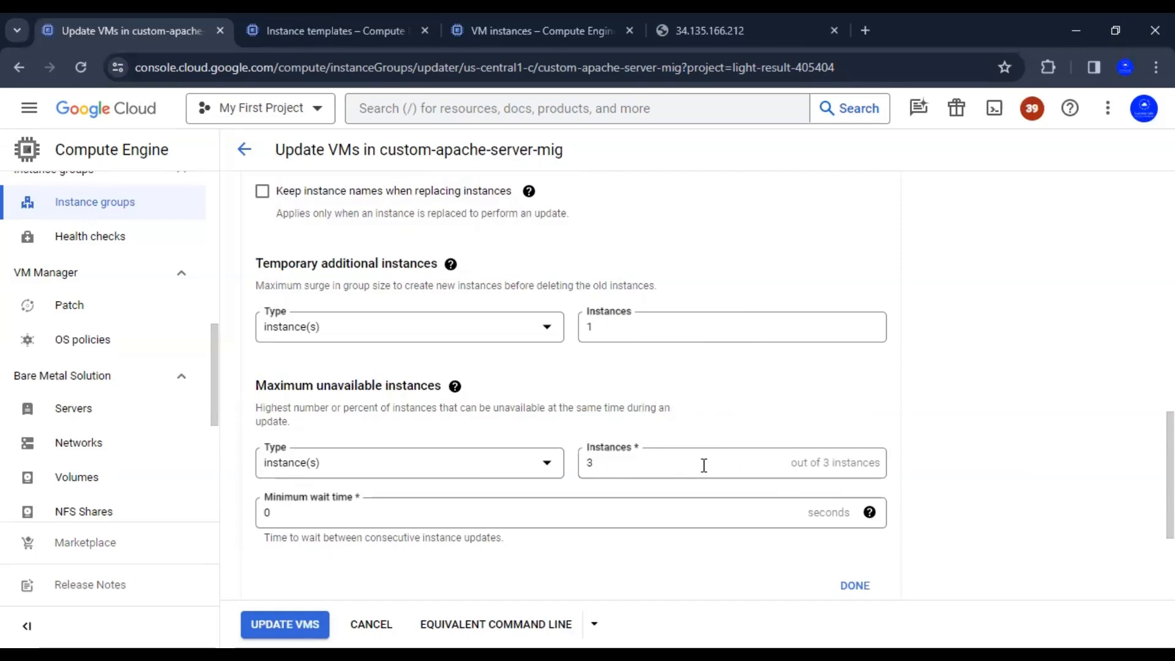
{"action": "left_click", "coordinate": [609, 328]}
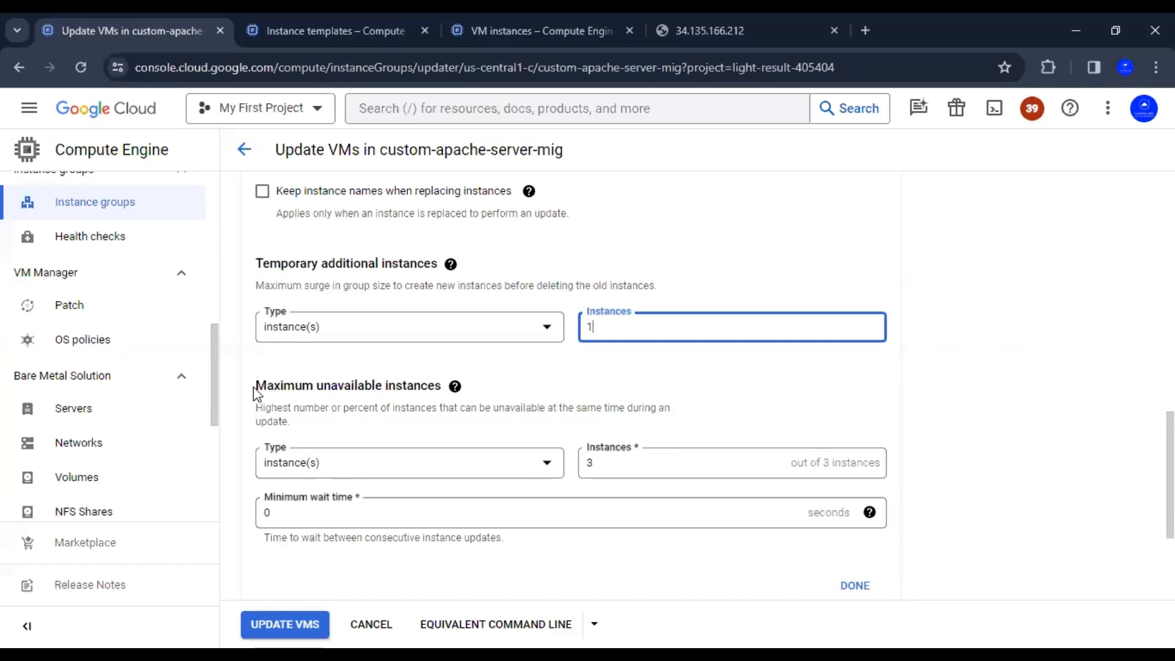
Read the help on Maximum unavailable instances and check its instance count
{"action": "left_click_drag", "start_coordinate": [254, 387], "coordinate": [443, 389]}
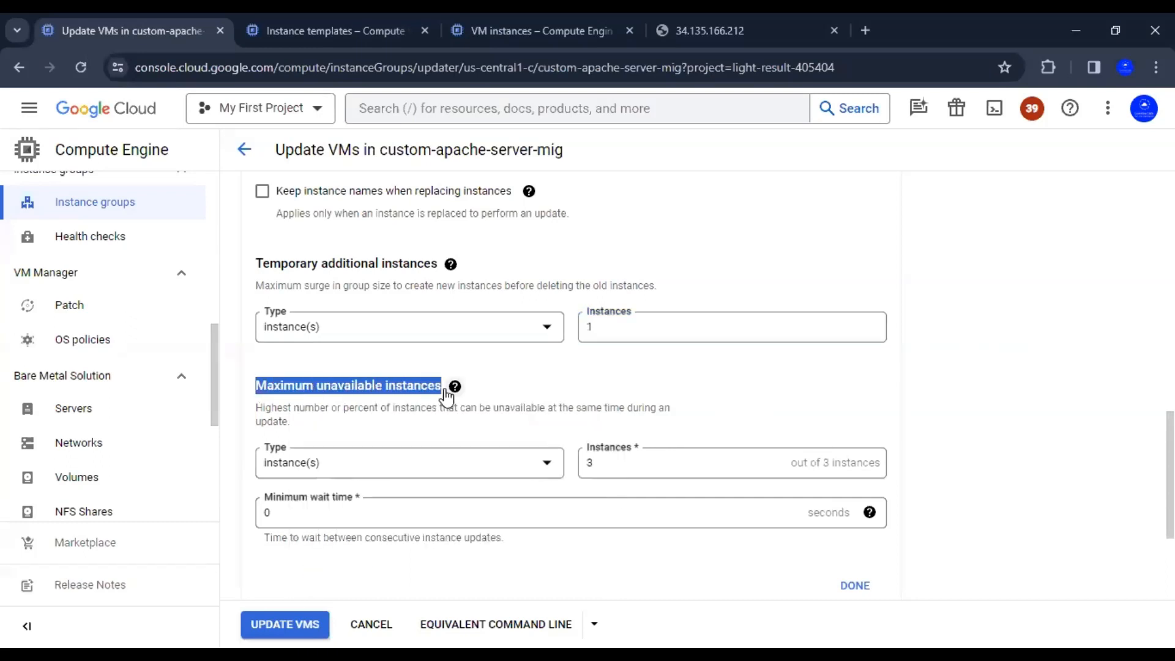
{"action": "mouse_move", "coordinate": [455, 388]}
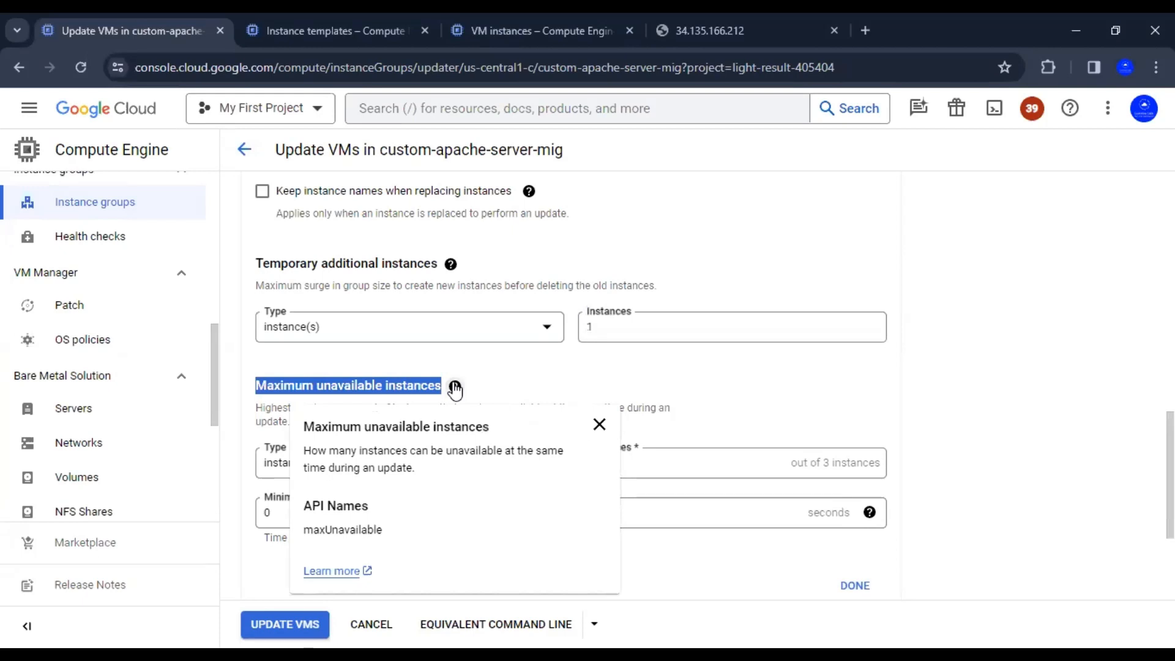
{"action": "left_click", "coordinate": [524, 385]}
{"action": "left_click", "coordinate": [598, 464]}
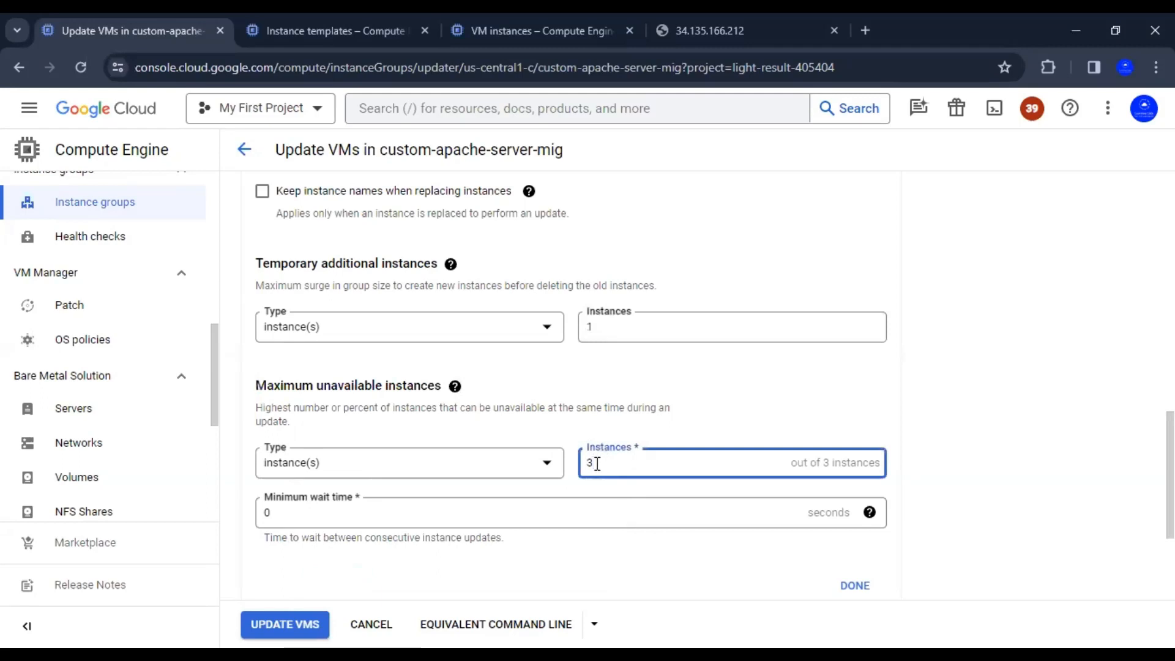
{"action": "left_click", "coordinate": [971, 425]}
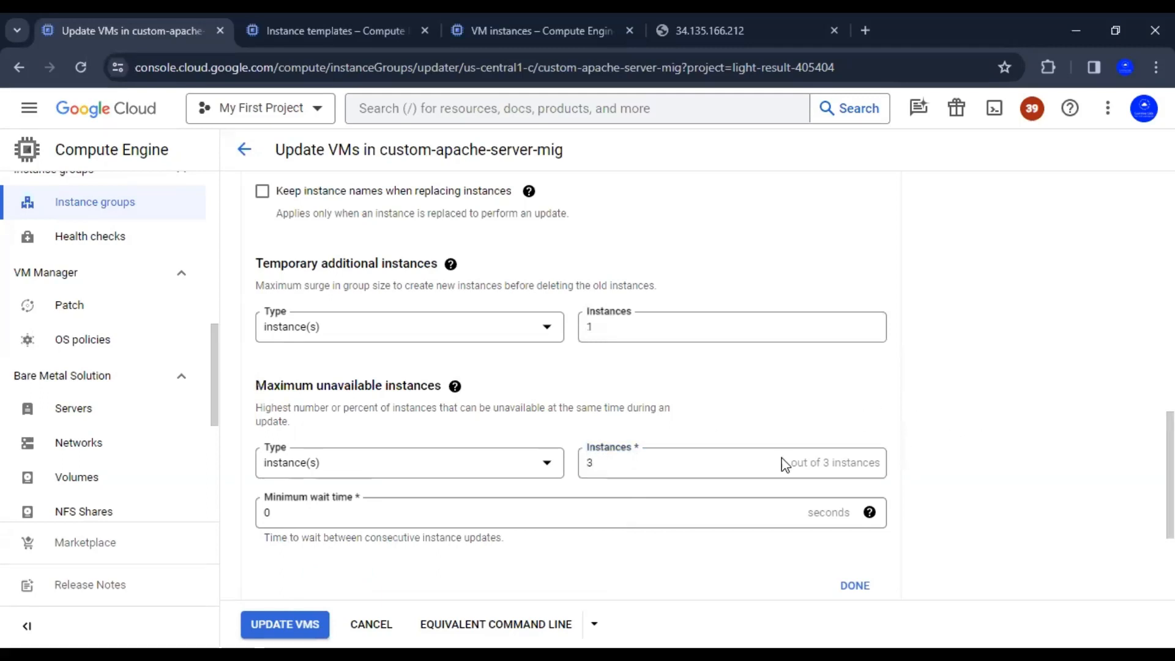
Set the maximum unavailable instances to 1 instance
{"action": "left_click", "coordinate": [601, 464]}
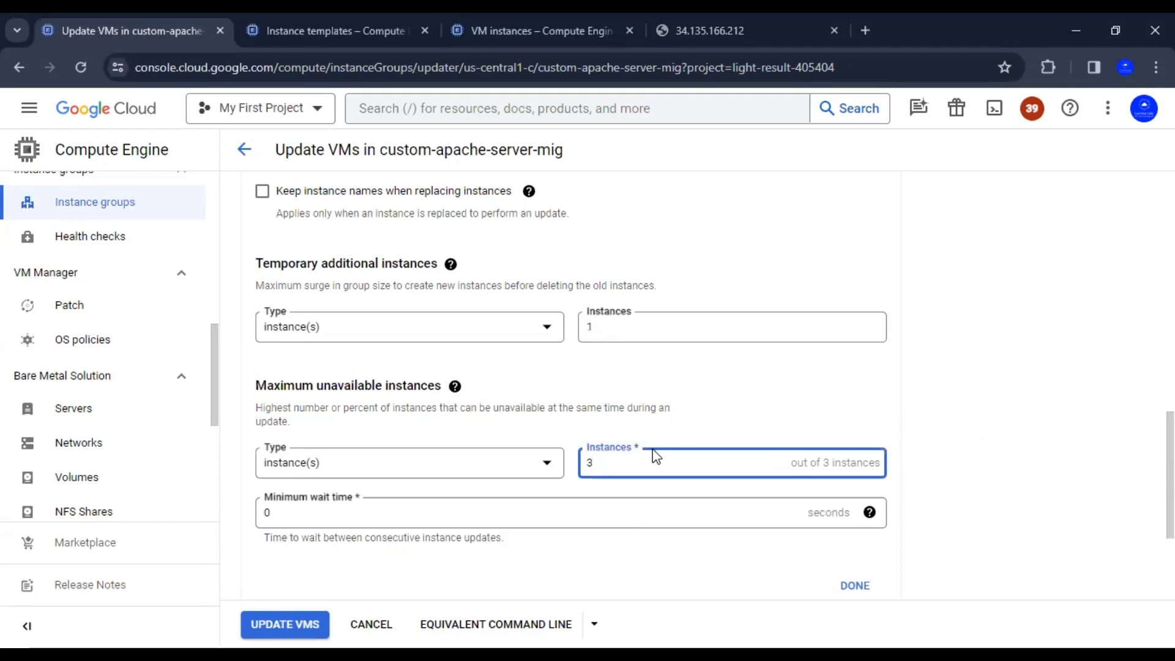
{"action": "left_click", "coordinate": [930, 424]}
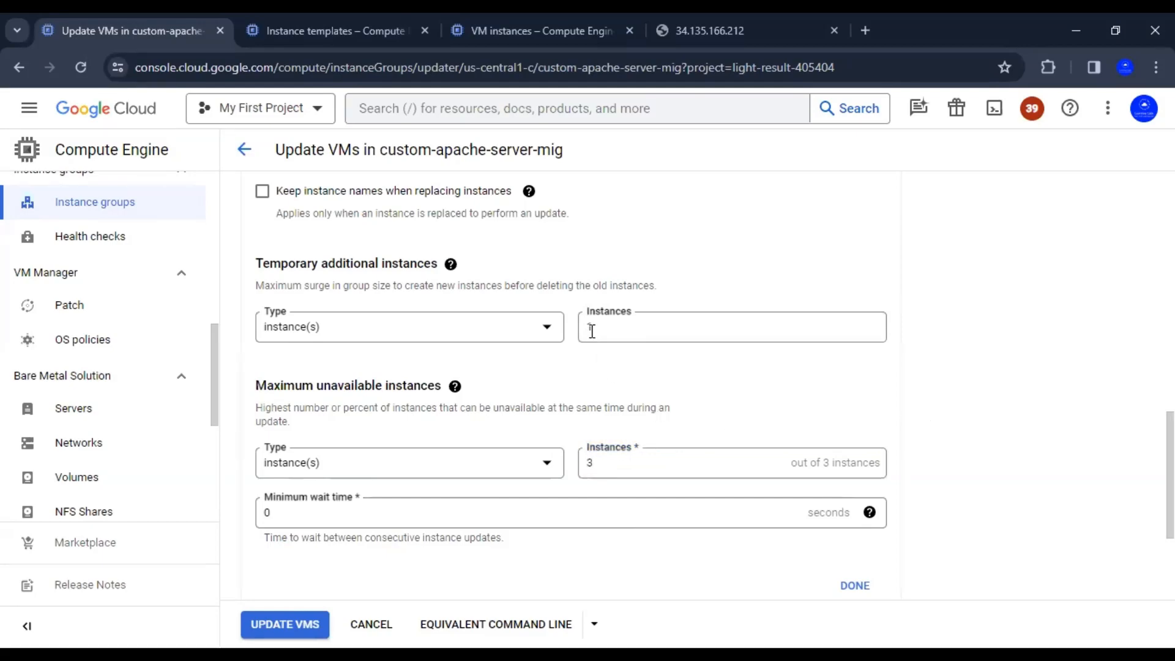
{"action": "left_click", "coordinate": [599, 461]}
{"action": "left_click", "coordinate": [699, 401]}
{"action": "left_click", "coordinate": [611, 469]}
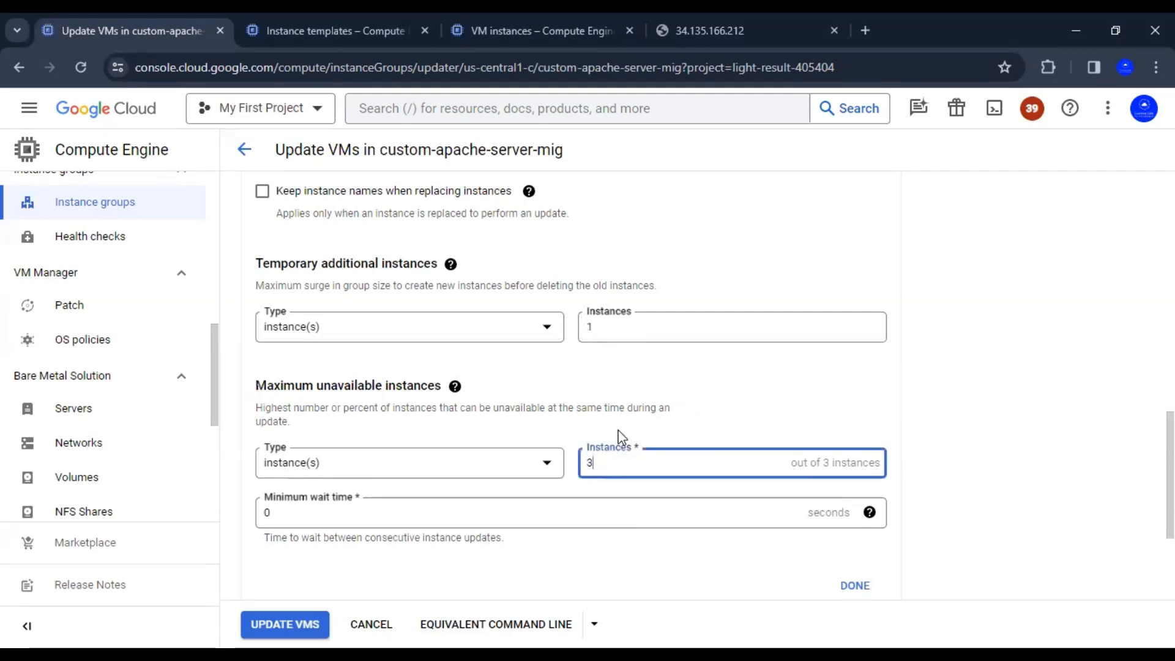
{"action": "left_click", "coordinate": [646, 406]}
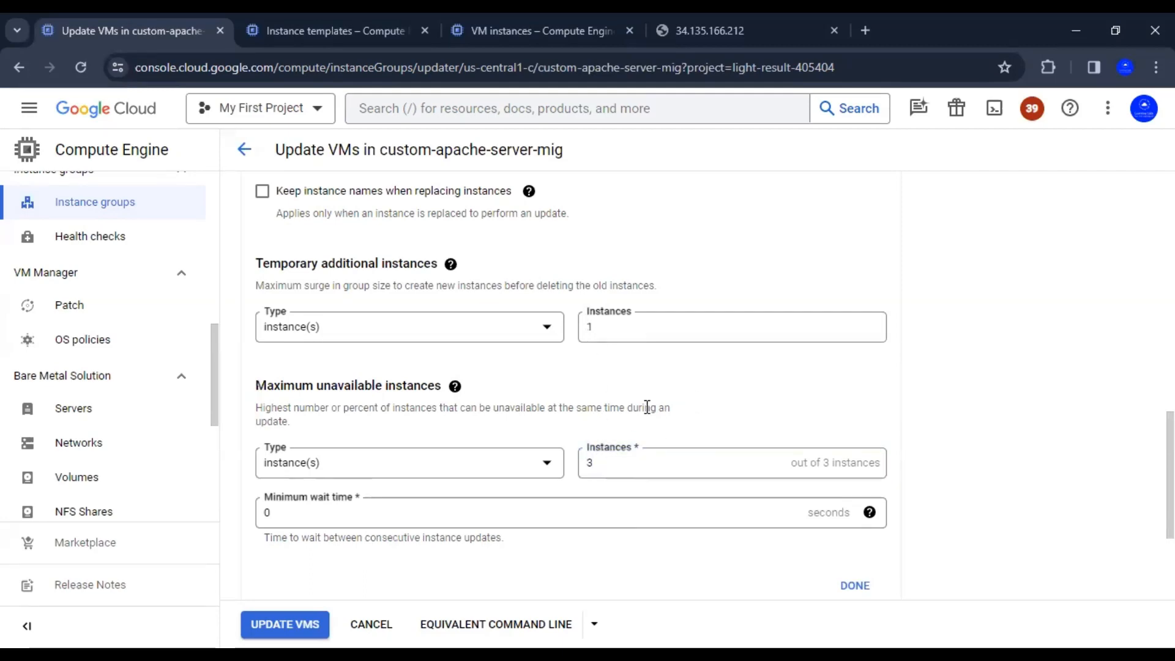
{"action": "double_click", "coordinate": [589, 463]}
{"action": "type", "text": "1"}
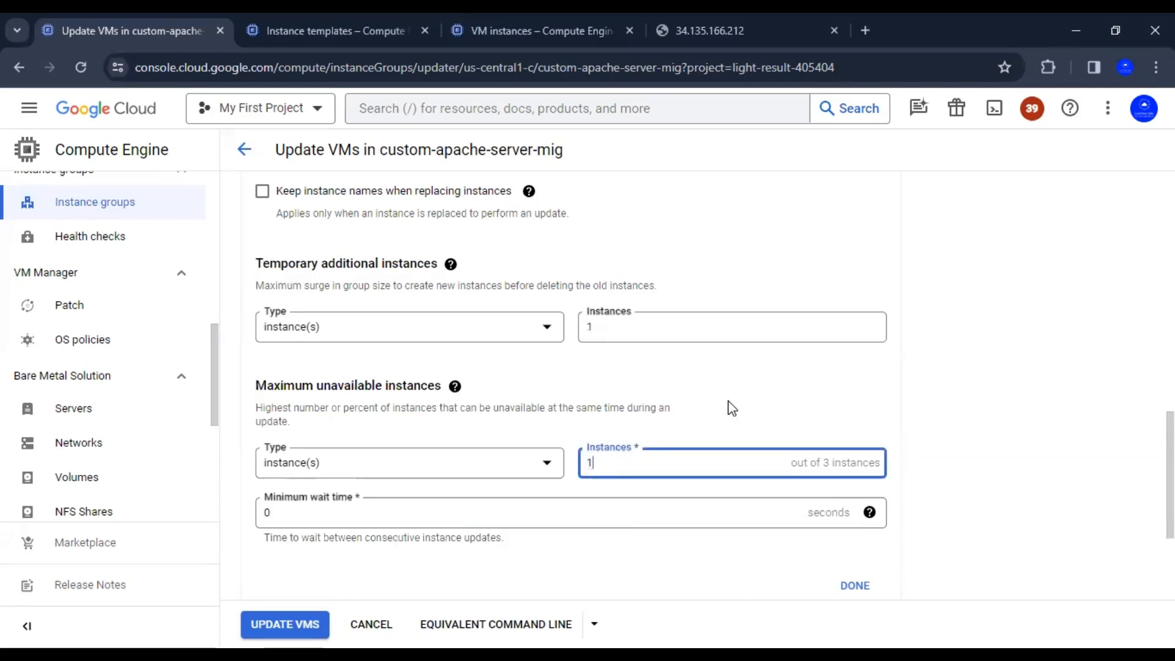
{"action": "triple_click", "coordinate": [731, 403]}
{"action": "left_click", "coordinate": [850, 395]}
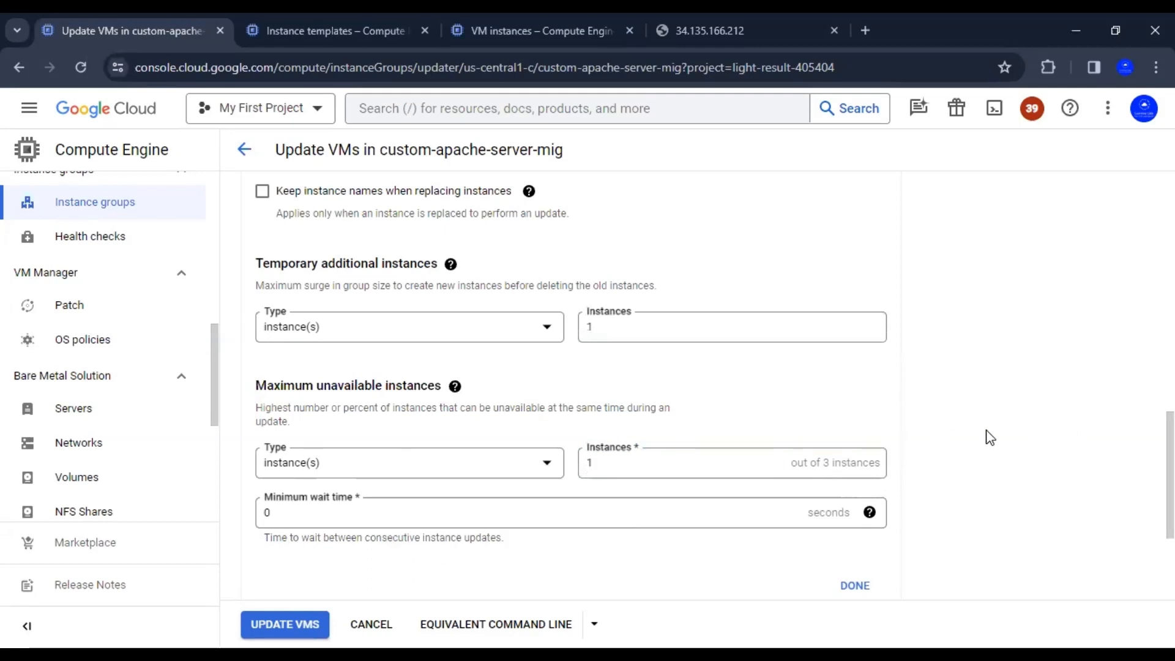
Check the minimum wait time, complete the update configuration and start updating the VMs in the group
{"action": "scroll", "coordinate": [985, 440], "scroll_direction": "down", "scroll_amount": 1}
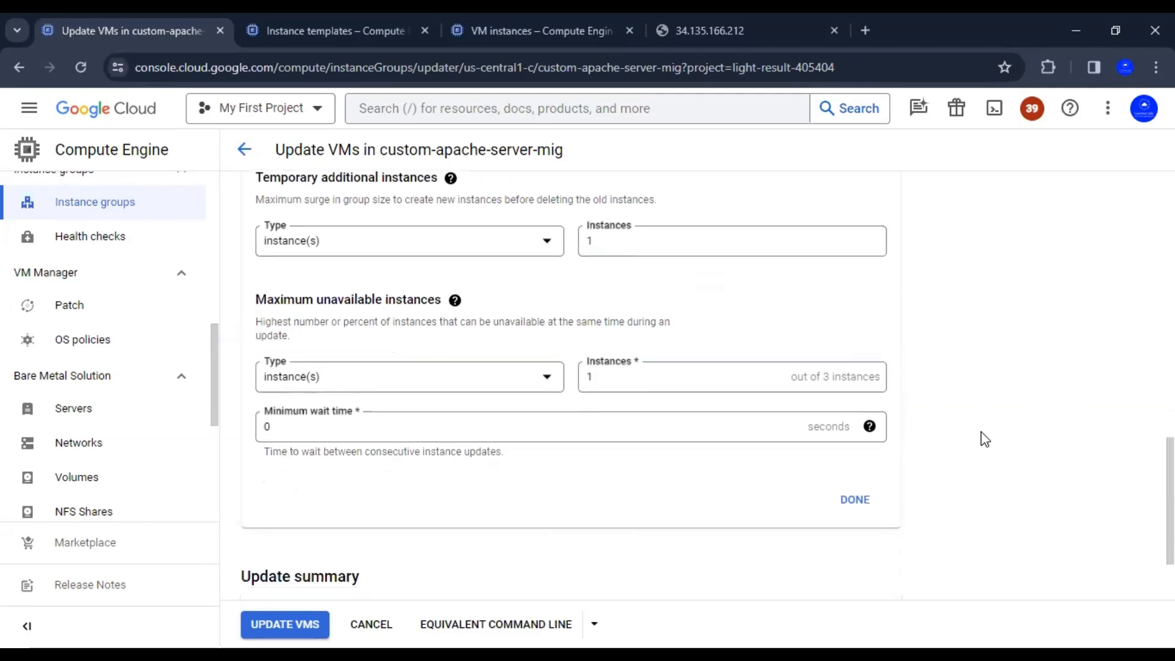
{"action": "left_click", "coordinate": [293, 427]}
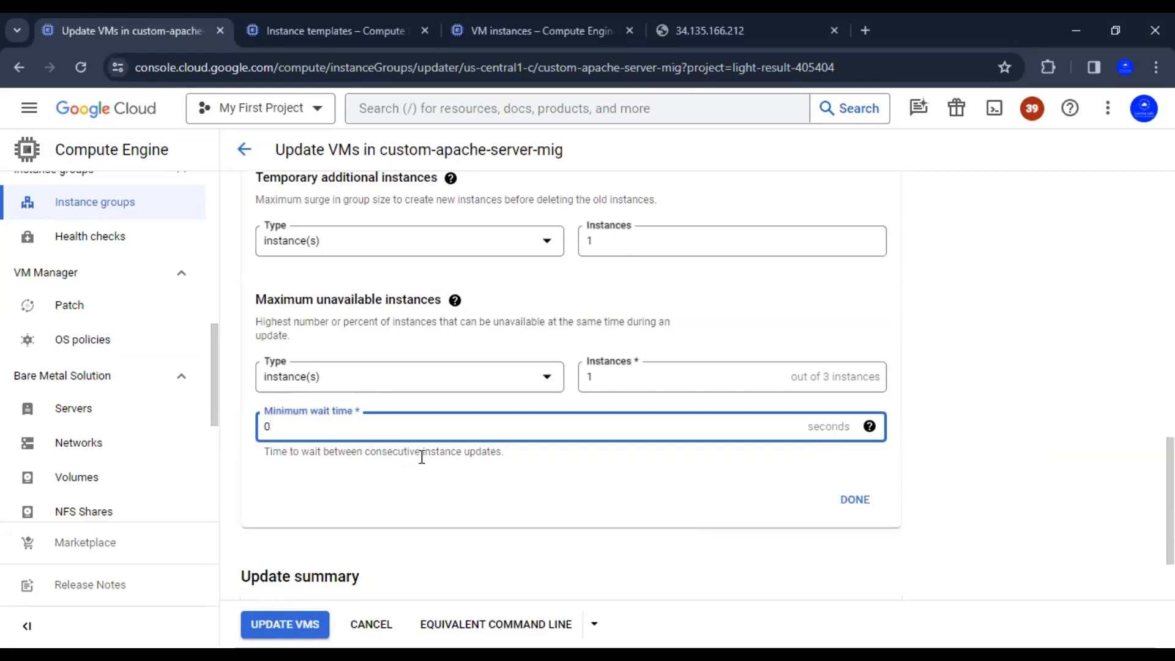
{"action": "left_click", "coordinate": [489, 467]}
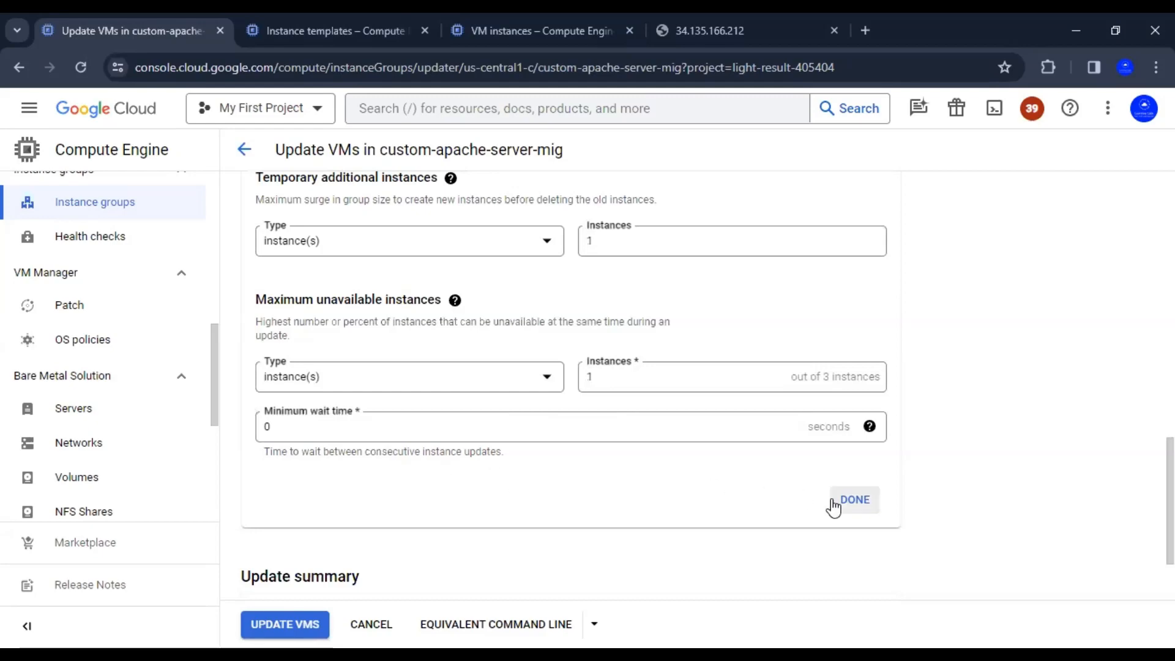
{"action": "left_click", "coordinate": [854, 500]}
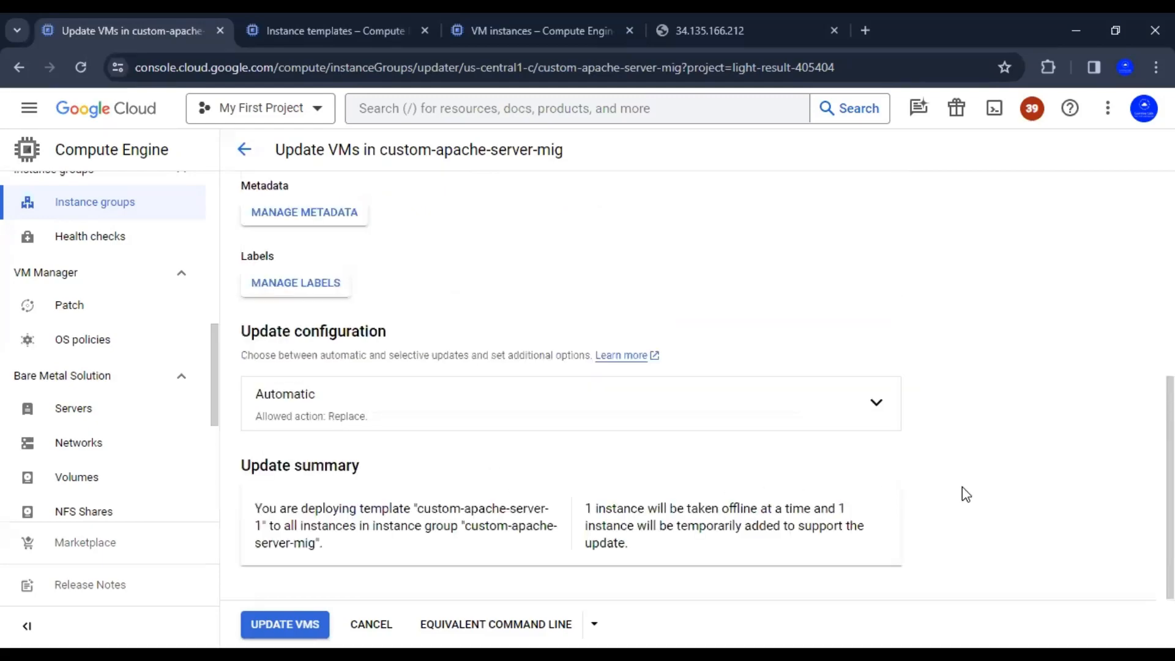
{"action": "left_click", "coordinate": [283, 626]}
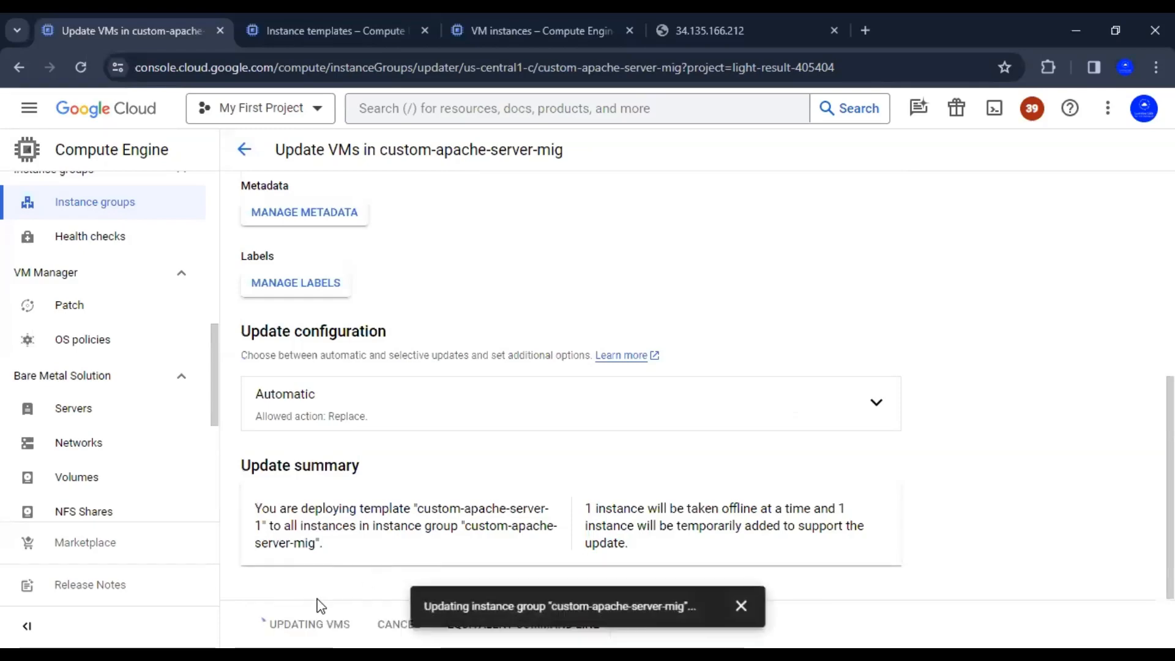
{"action": "left_click", "coordinate": [741, 606]}
Review the submitted update's summary and template selection, and look over the instance templates list
{"action": "scroll", "coordinate": [1014, 493], "scroll_direction": "up", "scroll_amount": 1}
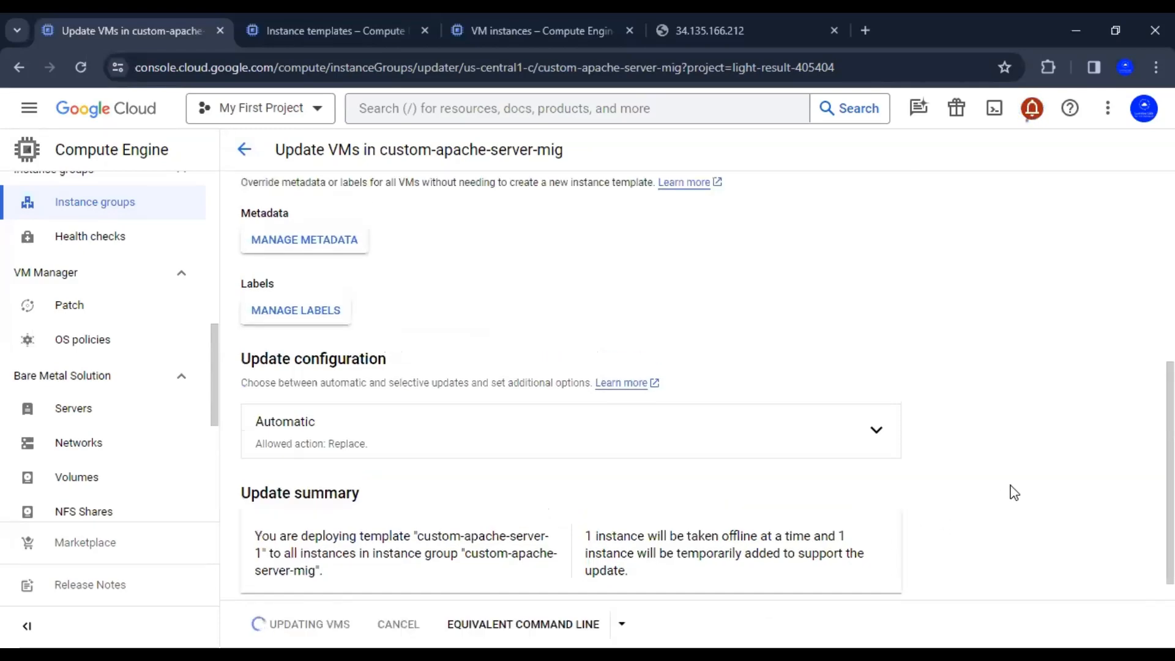
{"action": "scroll", "coordinate": [1014, 493], "scroll_direction": "up", "scroll_amount": 5}
{"action": "scroll", "coordinate": [1014, 493], "scroll_direction": "down", "scroll_amount": 6}
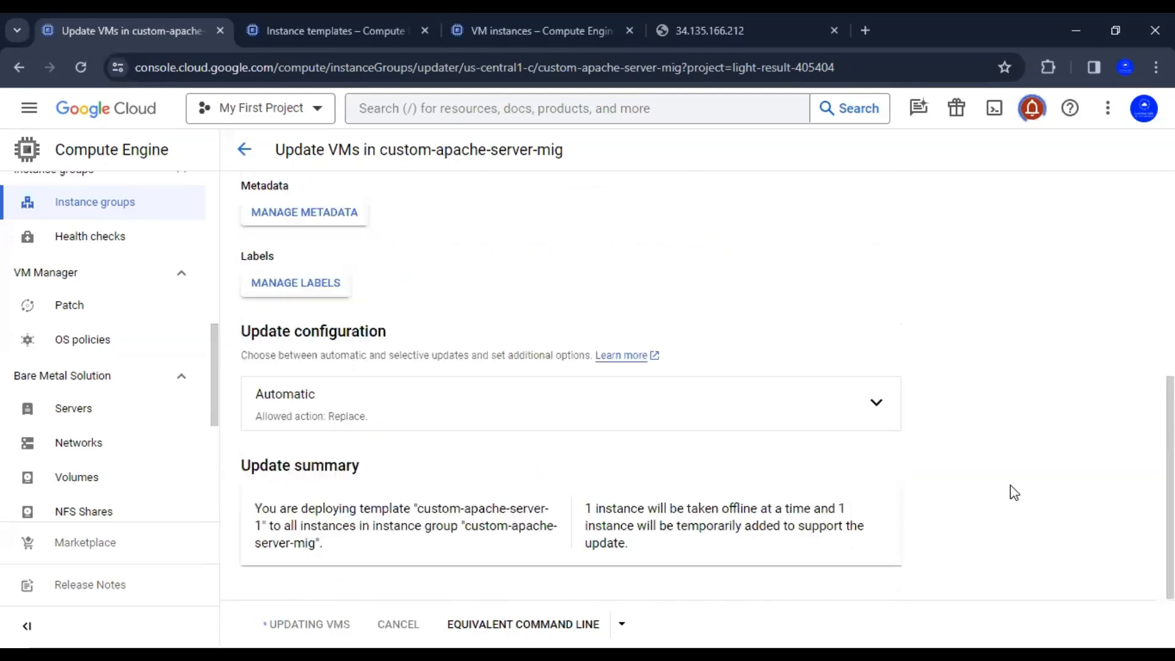
{"action": "scroll", "coordinate": [1014, 493], "scroll_direction": "up", "scroll_amount": 6}
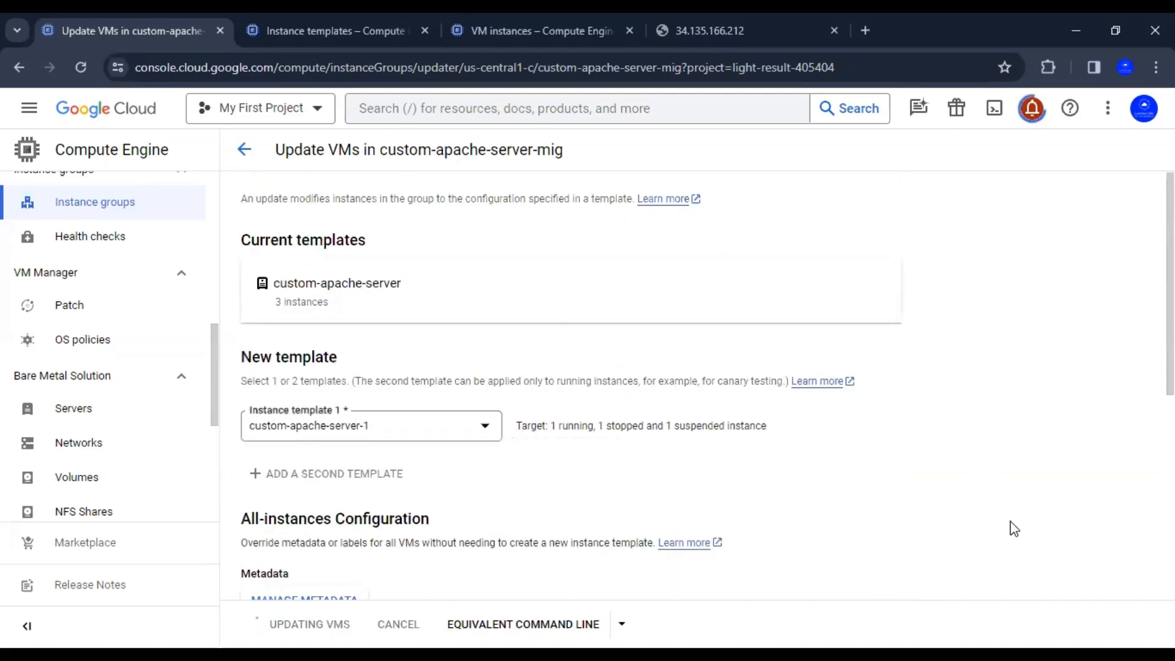
{"action": "left_click", "coordinate": [378, 19]}
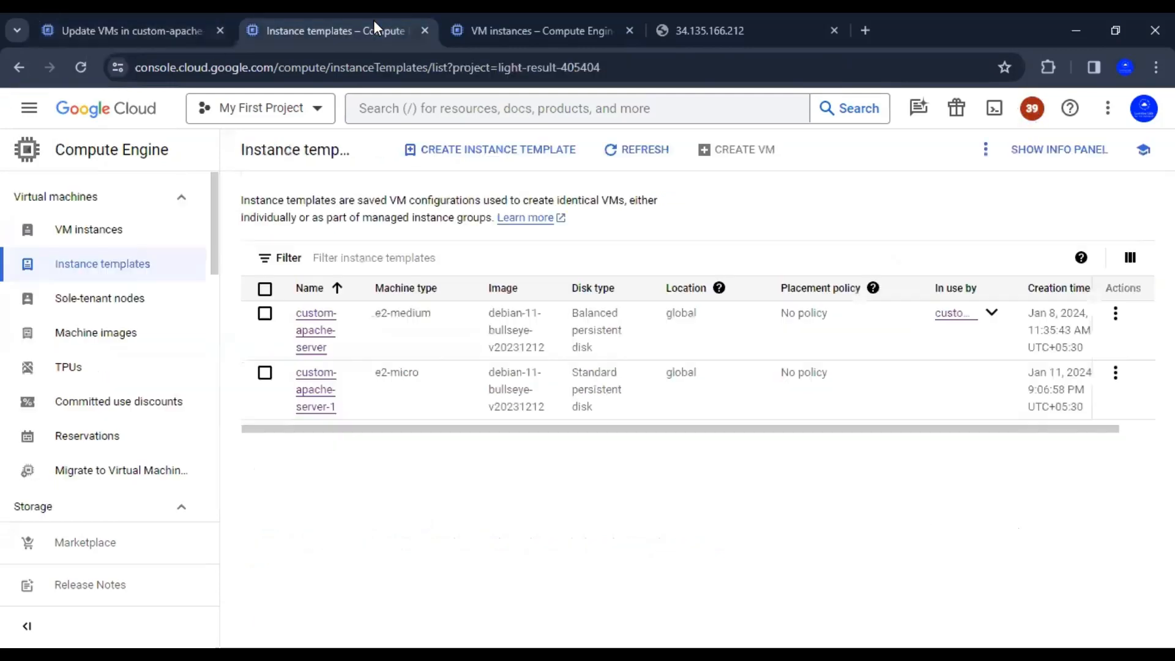
{"action": "left_click", "coordinate": [119, 19]}
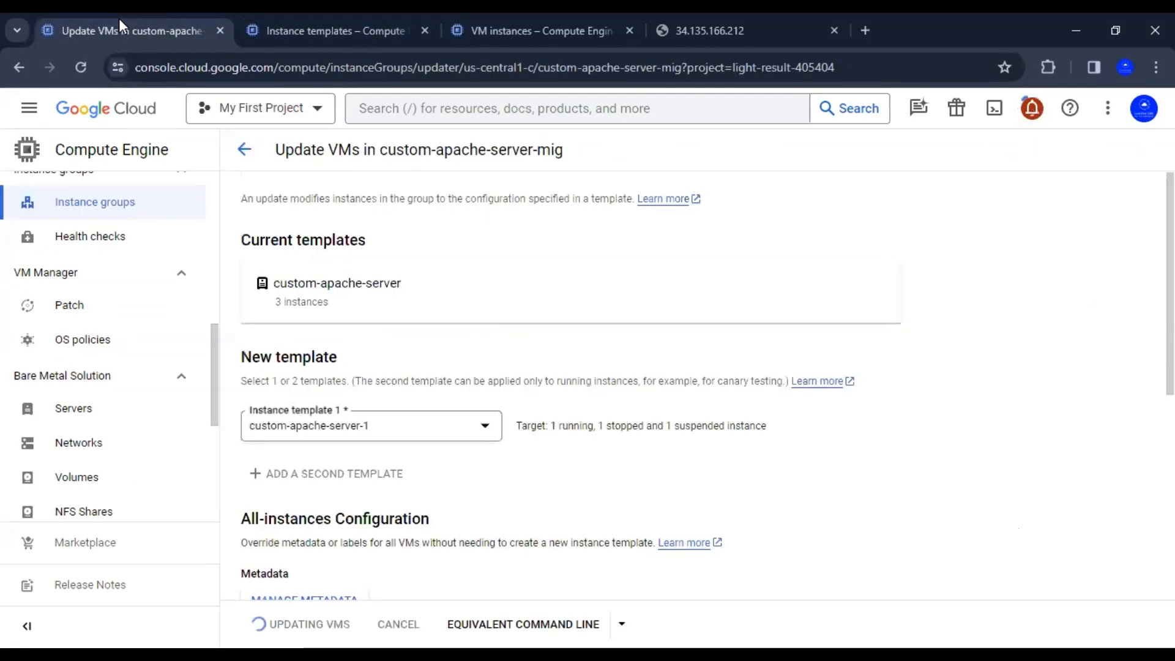
Open the details of the custom-apache-server-mig instance group and examine the status and template of its VM instances
{"action": "left_click", "coordinate": [540, 16]}
{"action": "scroll", "coordinate": [138, 461], "scroll_direction": "down", "scroll_amount": 5}
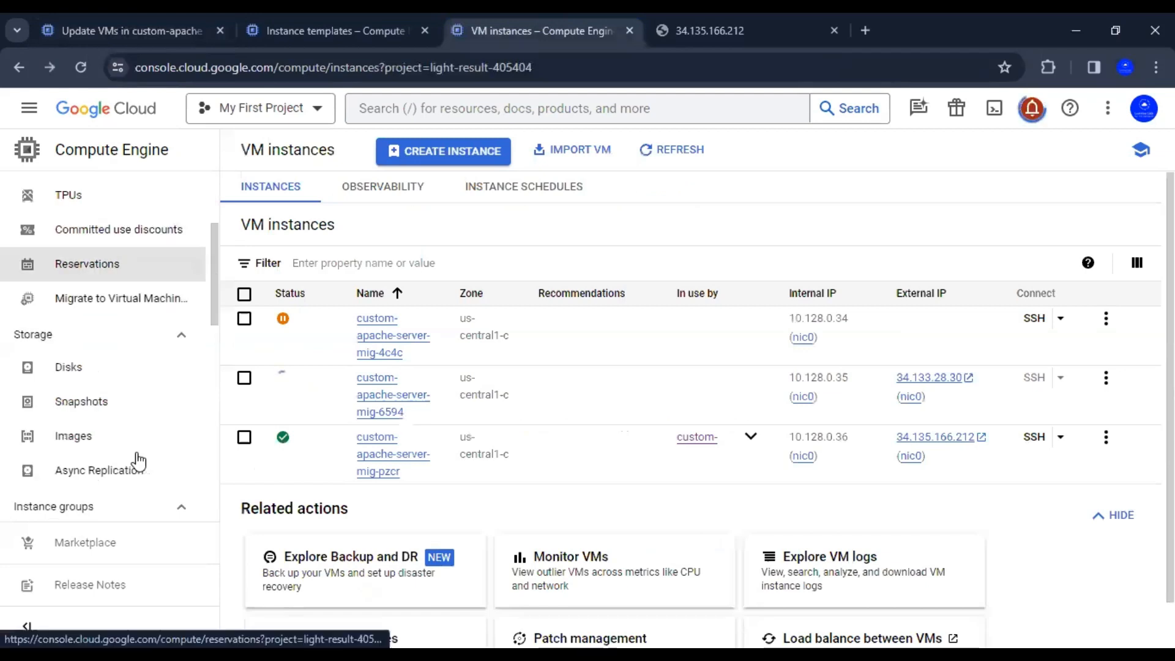
{"action": "left_click", "coordinate": [131, 371]}
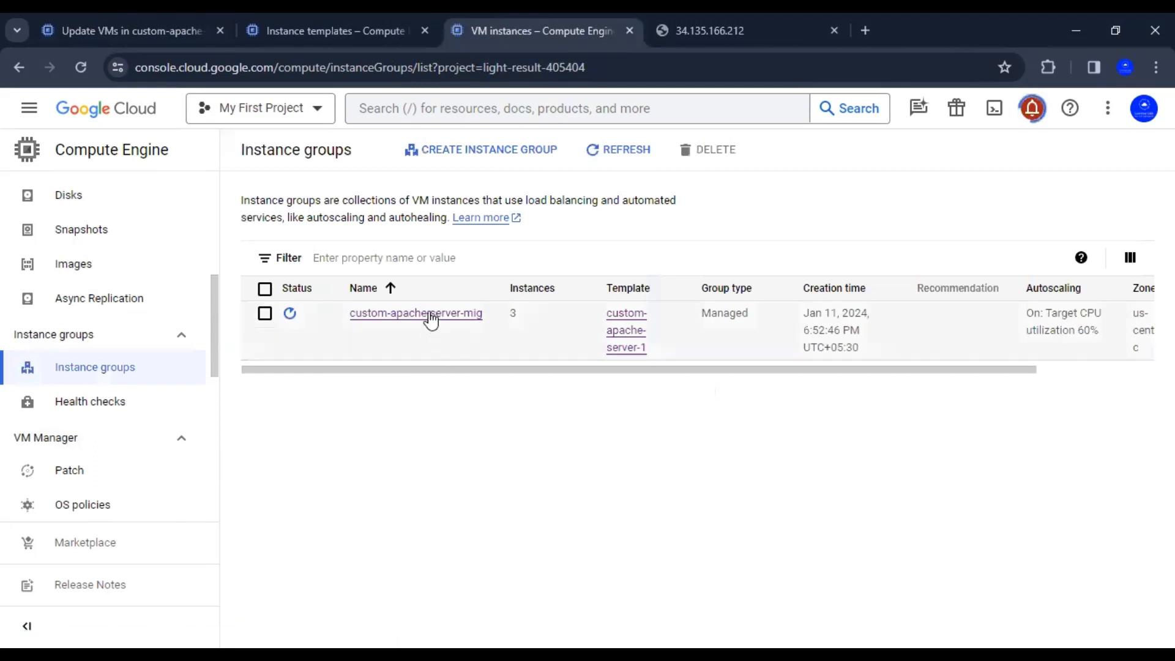
{"action": "left_click", "coordinate": [468, 321]}
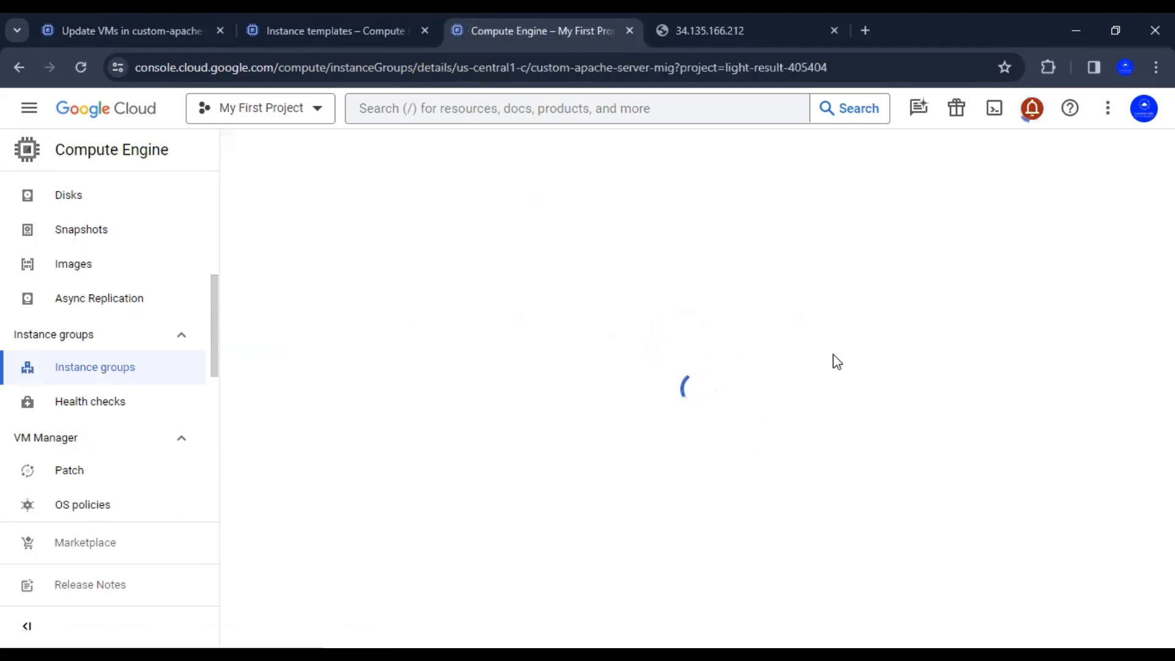
{"action": "scroll", "coordinate": [797, 359], "scroll_direction": "down", "scroll_amount": 4}
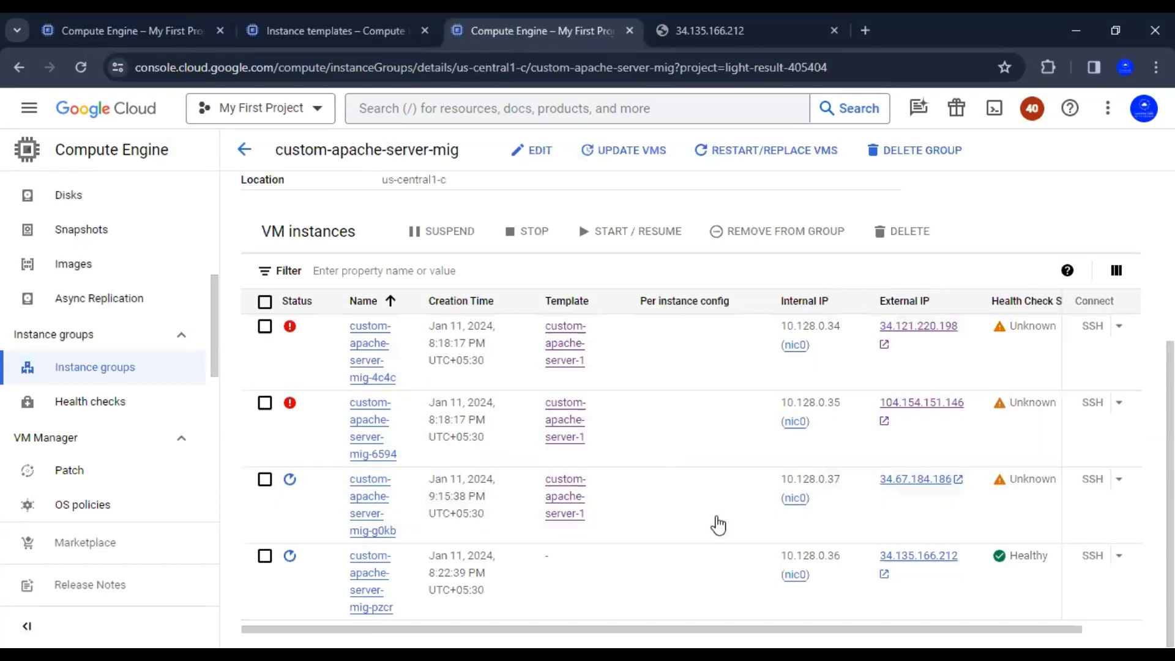
Monitor the replacement of the old VM instance at 34.135.166.212 in the group, checking its web page and external IP
{"action": "left_click", "coordinate": [900, 574]}
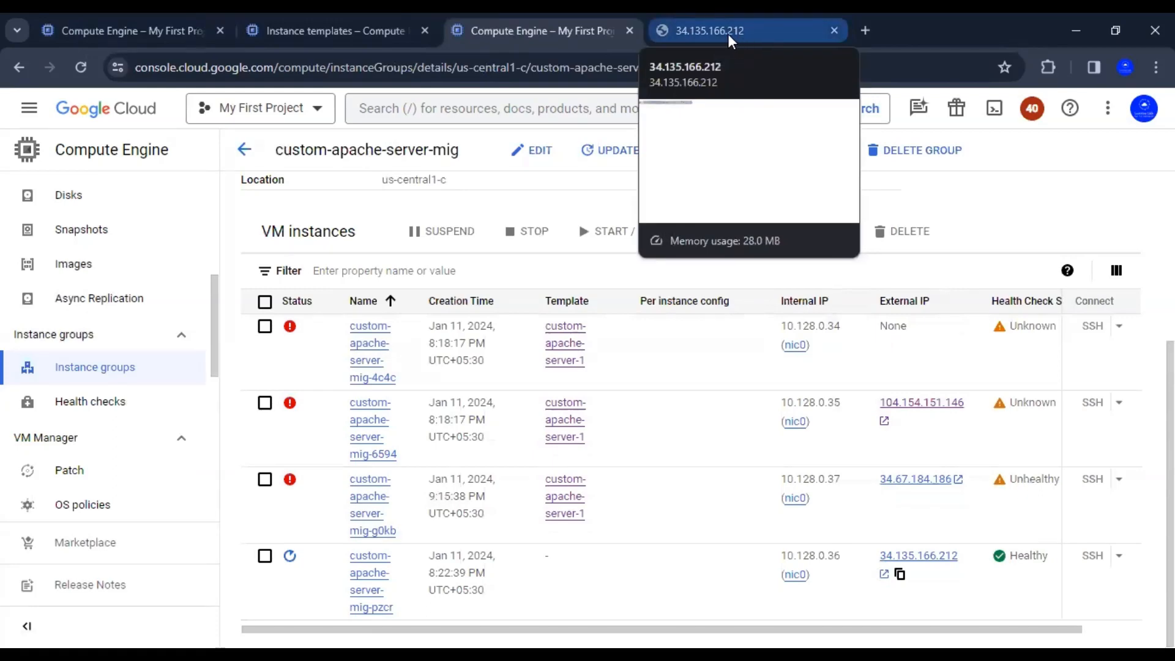
{"action": "left_click", "coordinate": [726, 35]}
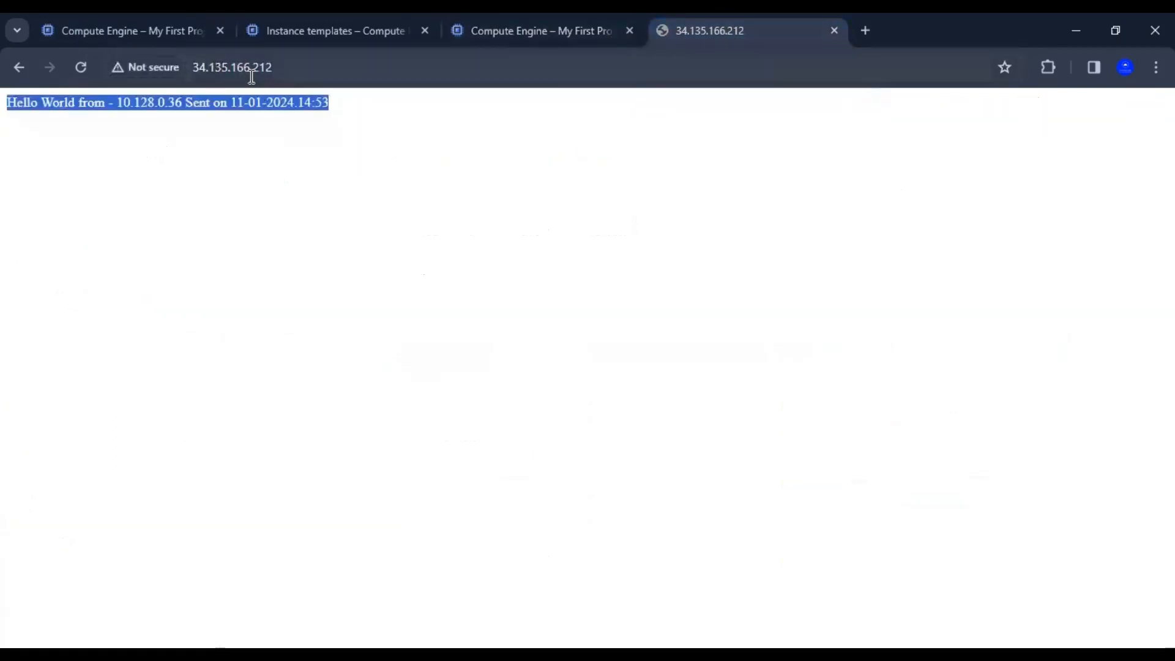
{"action": "left_click", "coordinate": [501, 31]}
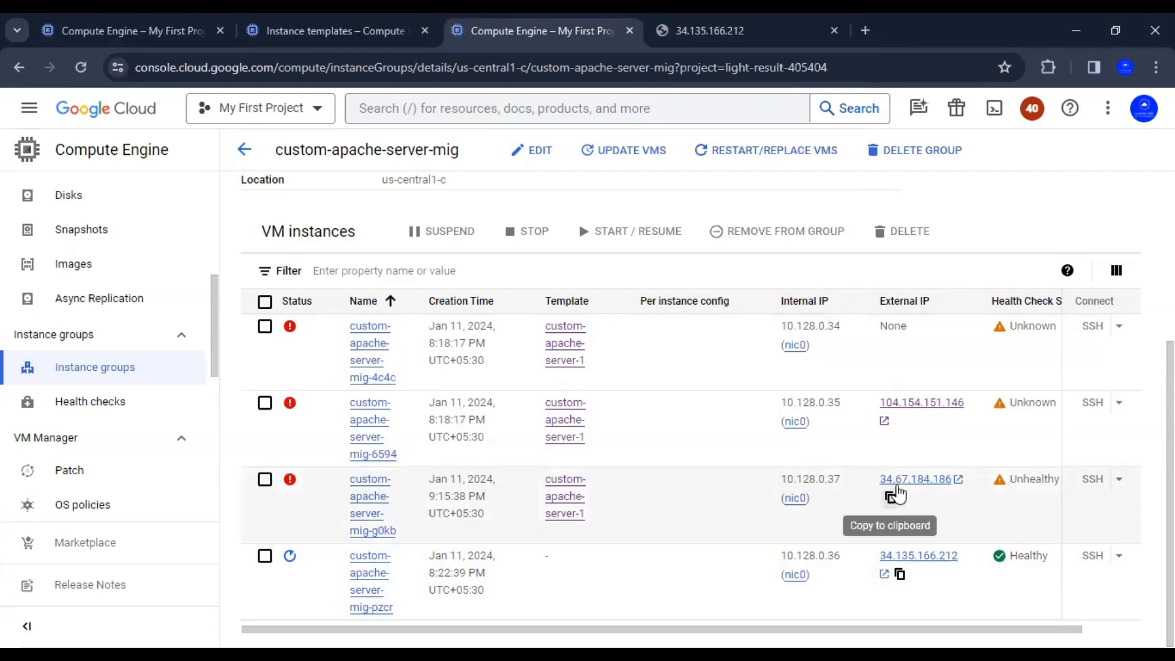
{"action": "left_click", "coordinate": [900, 574]}
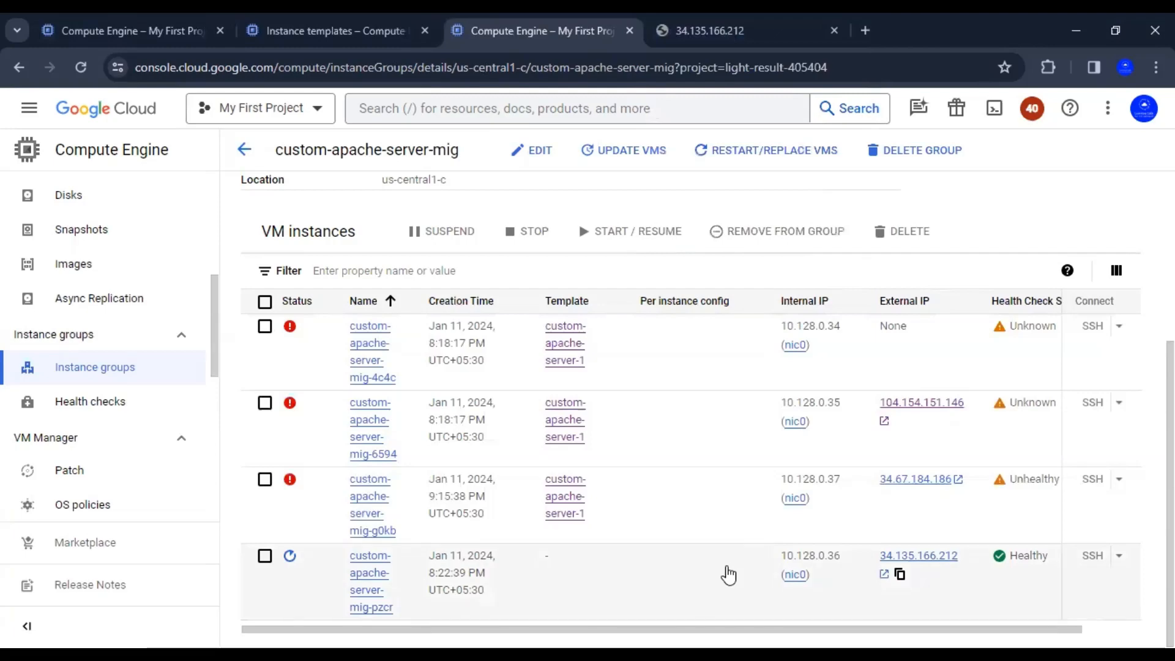
{"action": "left_click", "coordinate": [903, 576]}
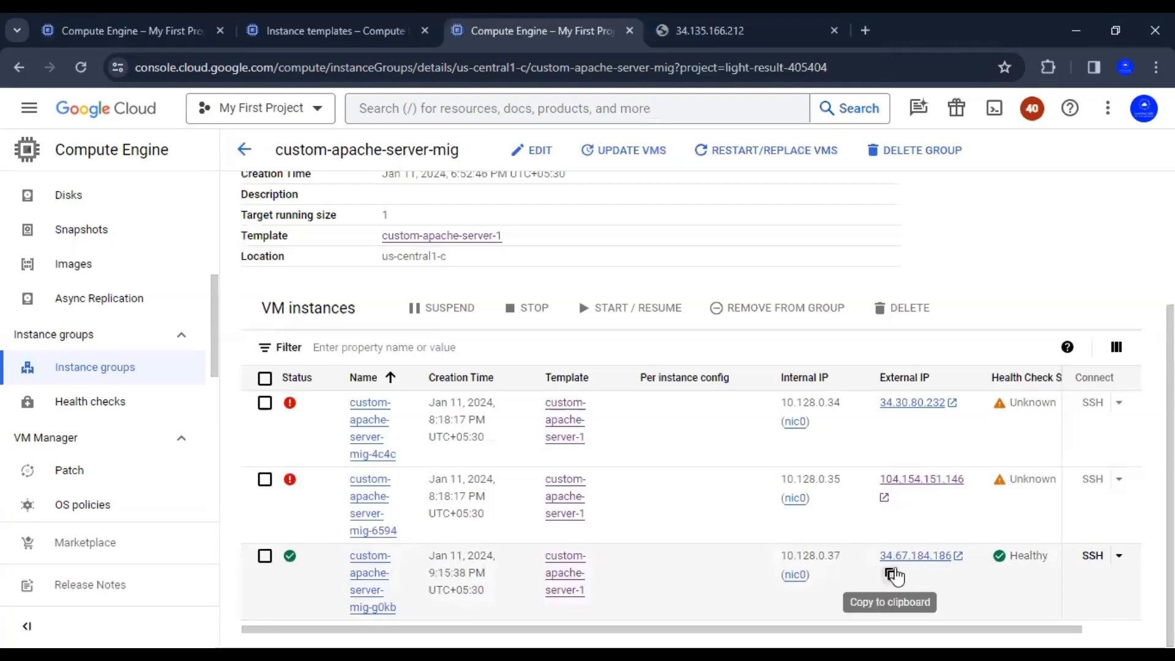
Copy the external IP 34.67.184.186 of instance custom-apache-server-mig-g0kb, open it in a new browser tab and inspect the served text
{"action": "left_click", "coordinate": [891, 576]}
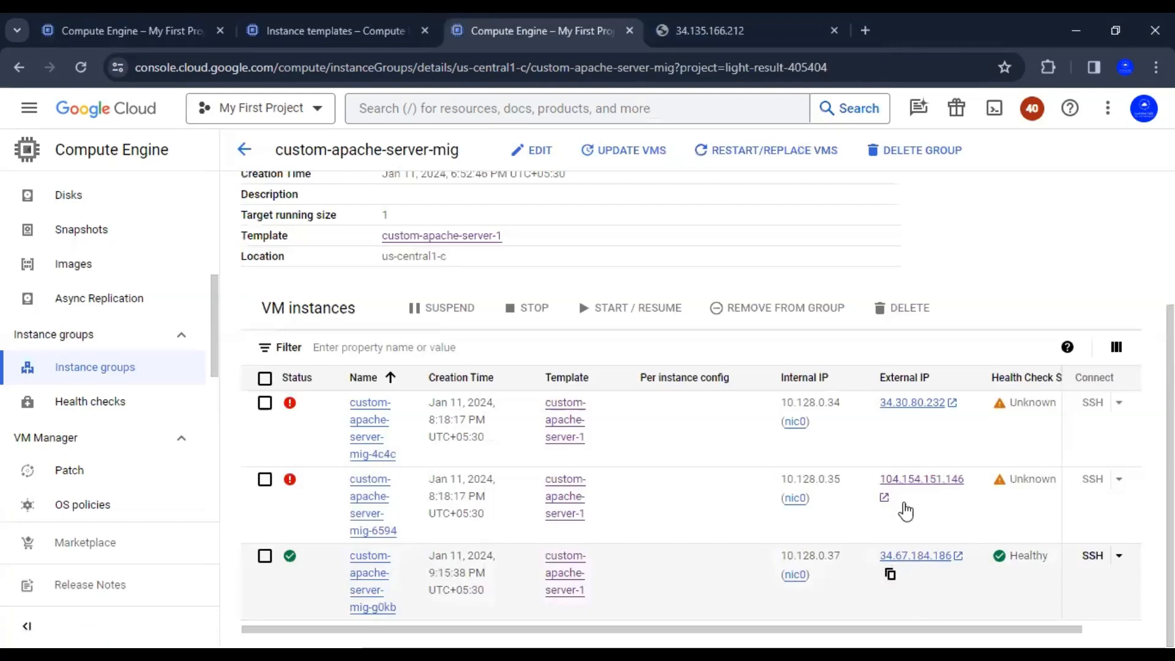
{"action": "left_click", "coordinate": [866, 31]}
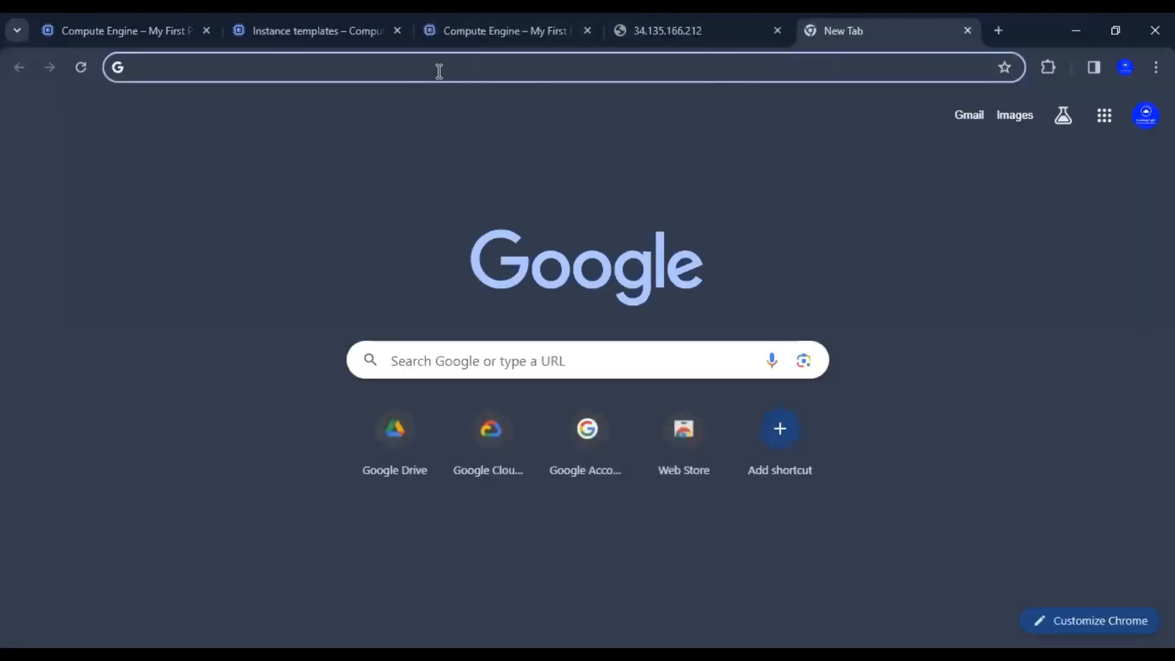
{"action": "key", "text": "ctrl+v"}
{"action": "key", "text": "Return"}
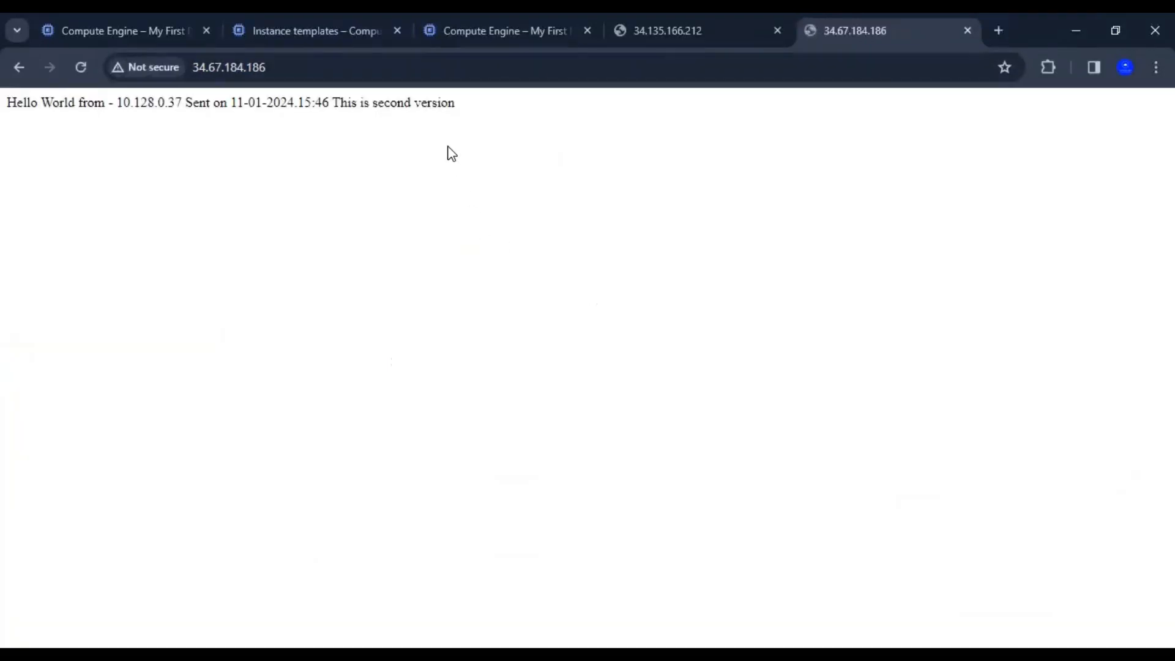
{"action": "left_click_drag", "start_coordinate": [465, 105], "coordinate": [8, 116]}
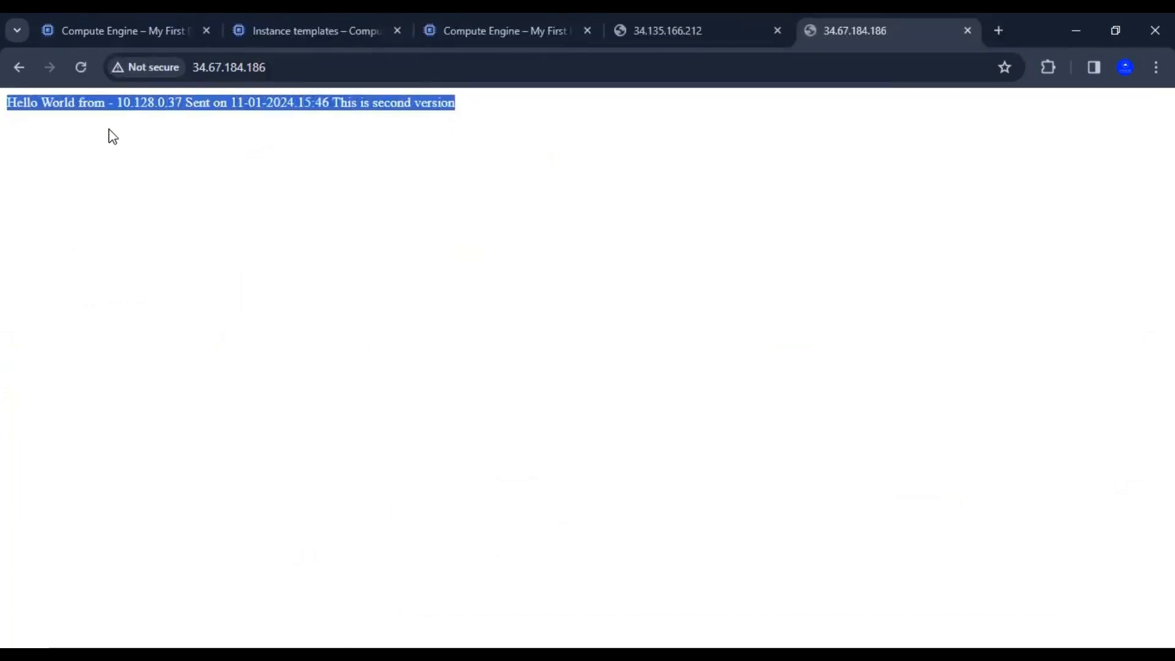
{"action": "left_click", "coordinate": [133, 99]}
{"action": "left_click_drag", "start_coordinate": [118, 102], "coordinate": [184, 106]}
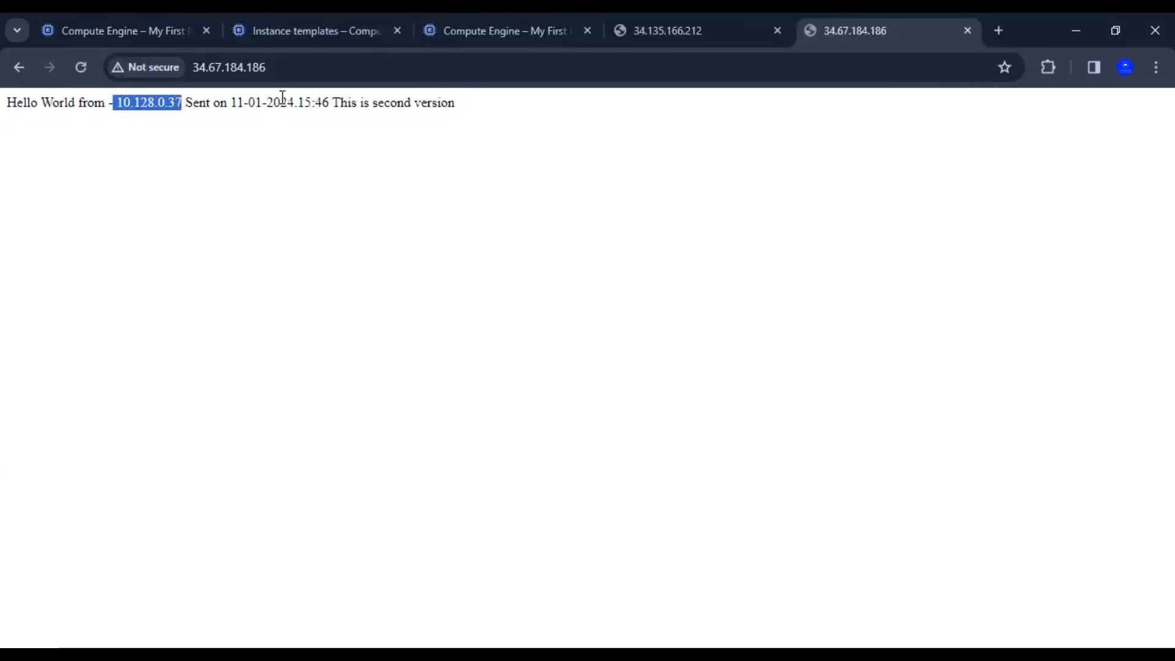
Return to the custom-apache-server-mig details and check the new instance's internal IP and the group's overall status and health
{"action": "left_click", "coordinate": [537, 20]}
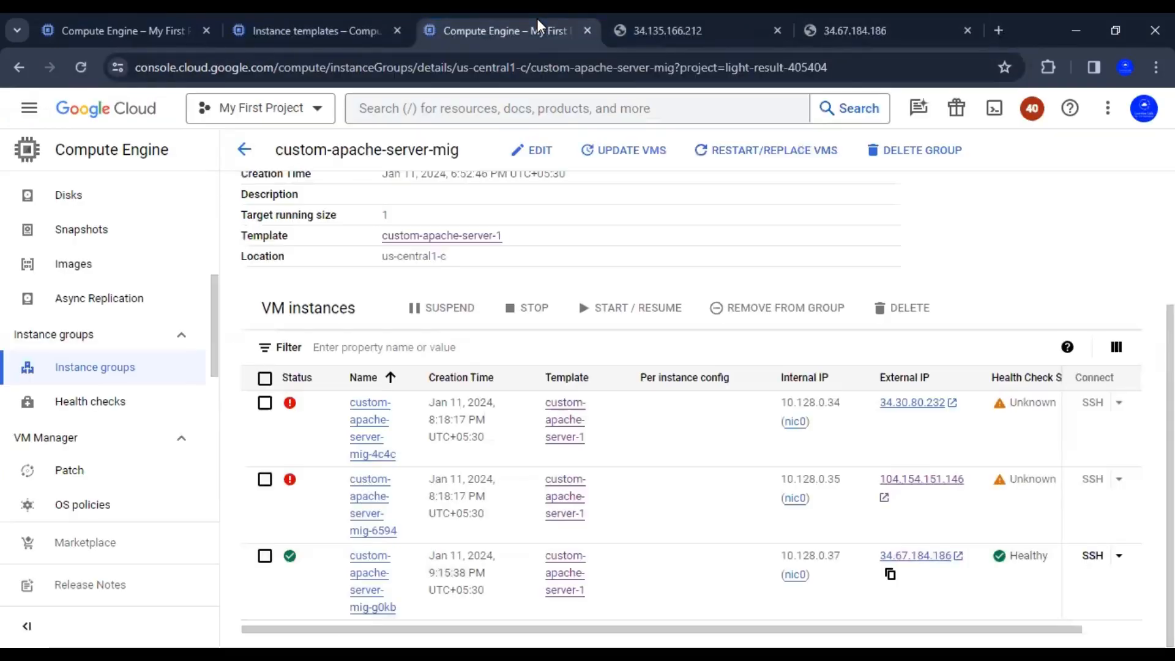
{"action": "left_click", "coordinate": [887, 579]}
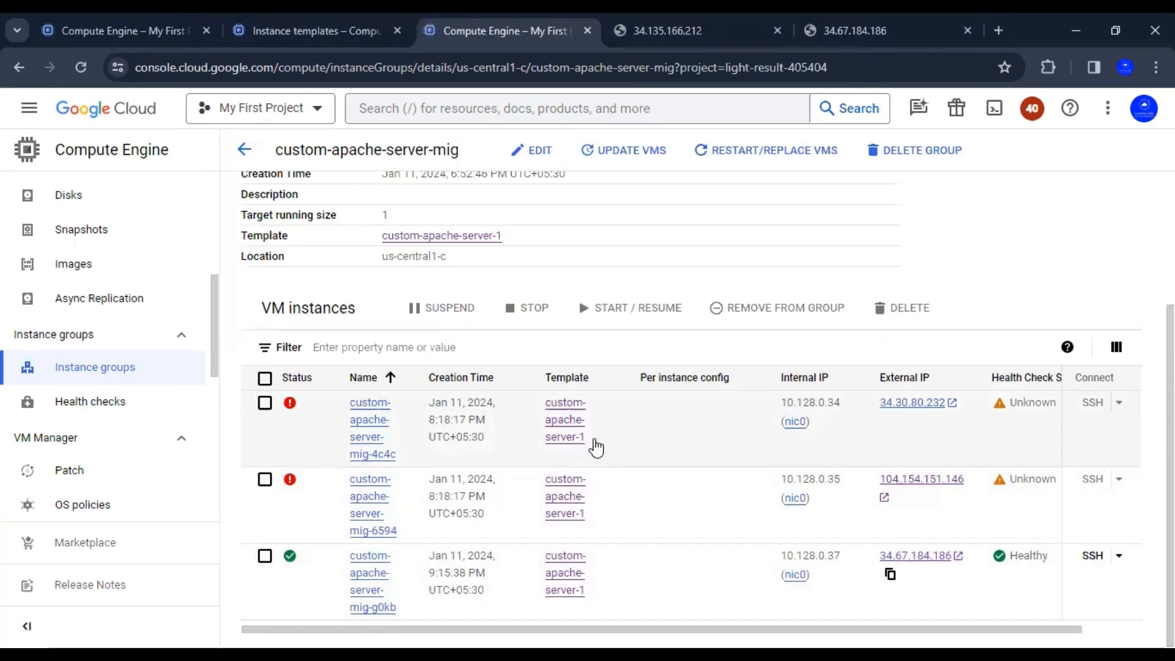
{"action": "scroll", "coordinate": [598, 447], "scroll_direction": "up", "scroll_amount": 3}
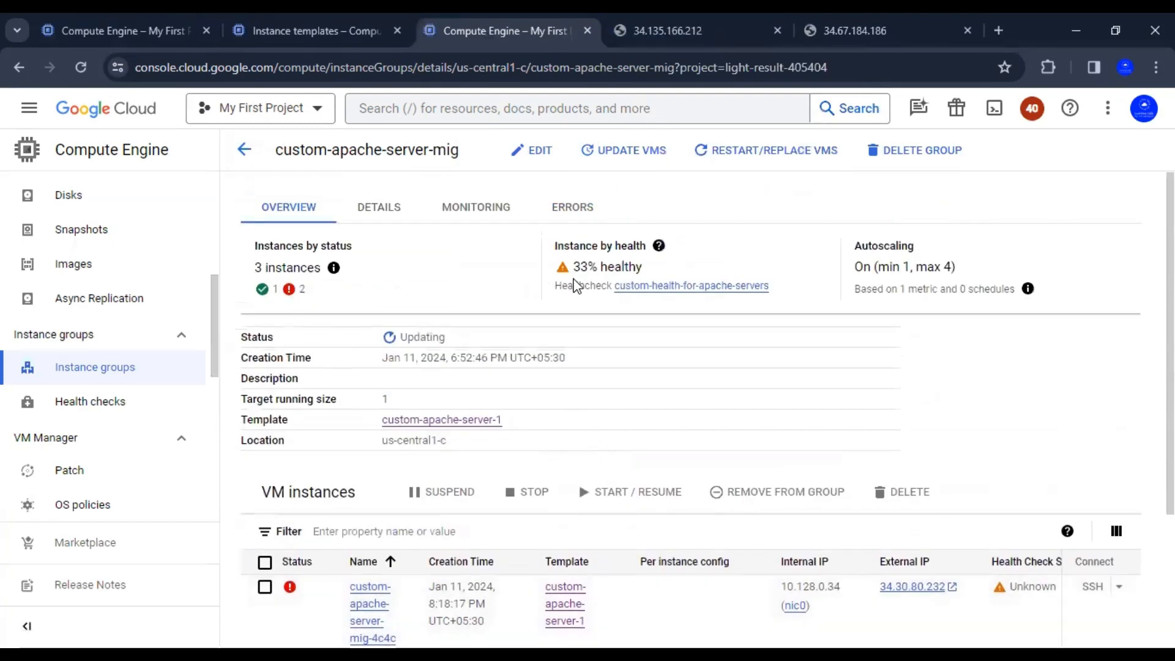
{"action": "left_click_drag", "start_coordinate": [572, 270], "coordinate": [643, 270]}
{"action": "left_click", "coordinate": [483, 285]}
{"action": "mouse_move", "coordinate": [335, 271]}
Compare the old VM's web page at 34.135.166.212 with the new VM's page at 34.67.184.186
{"action": "left_click", "coordinate": [675, 31]}
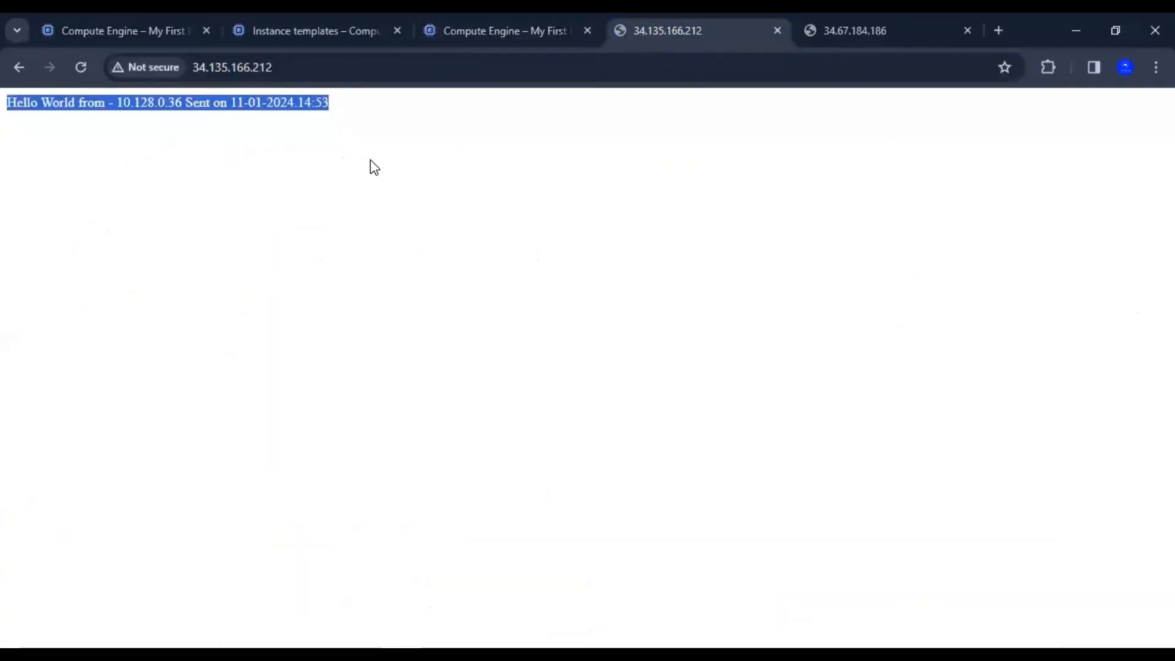
{"action": "left_click", "coordinate": [297, 126]}
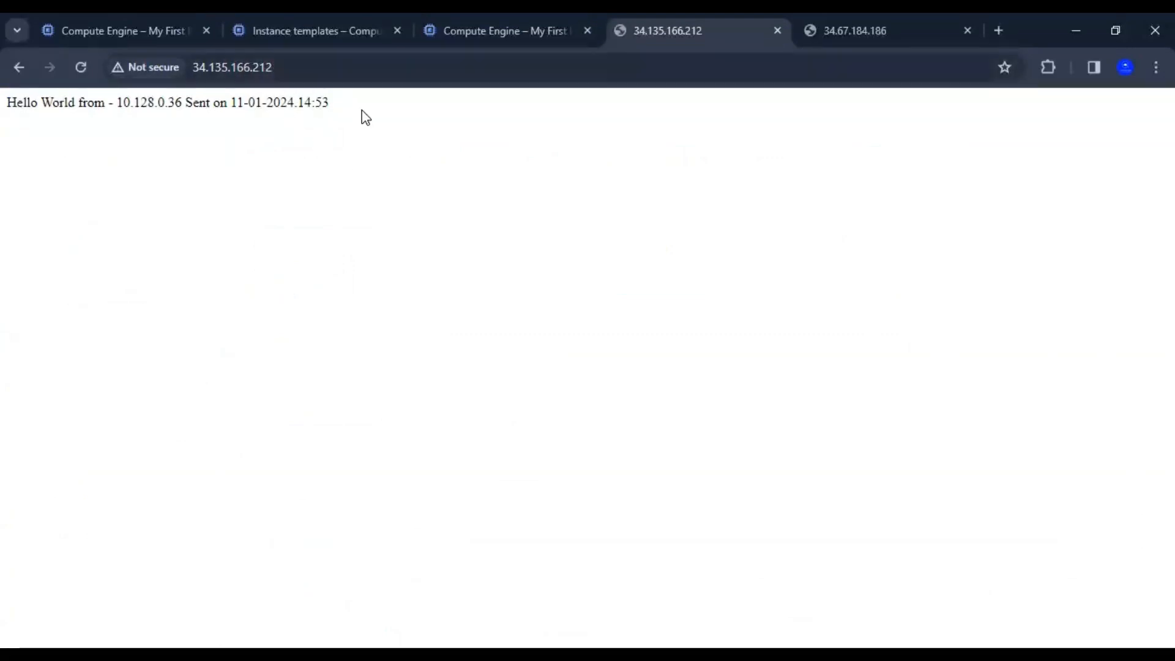
{"action": "left_click_drag", "start_coordinate": [336, 108], "coordinate": [5, 117]}
{"action": "left_click", "coordinate": [843, 38]}
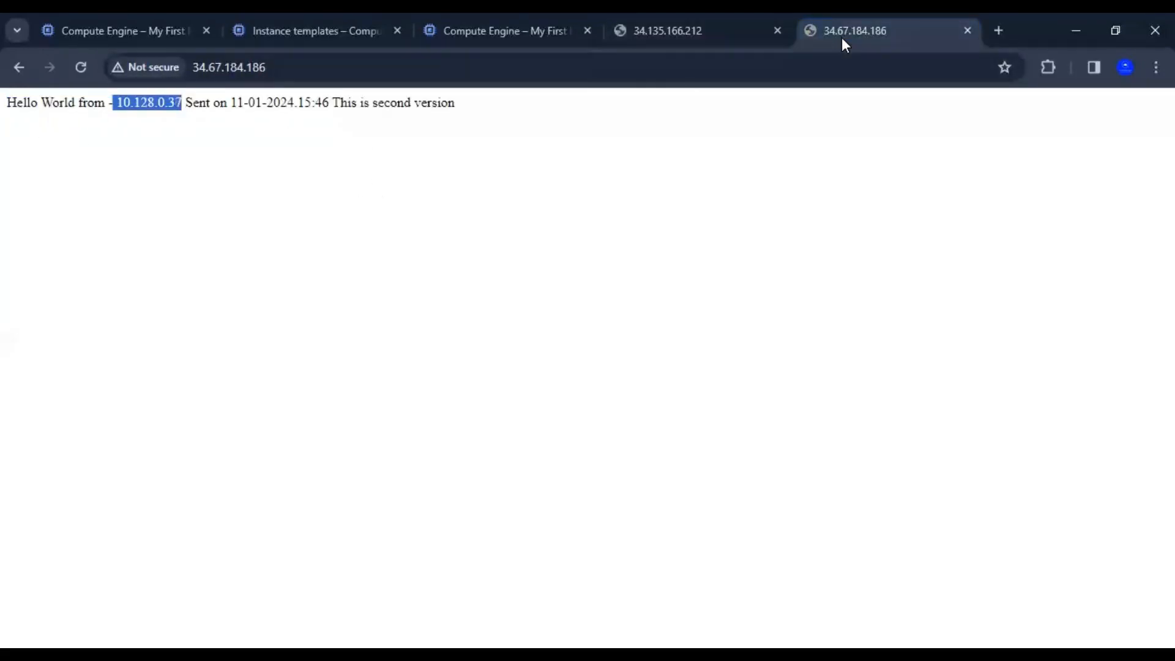
{"action": "left_click_drag", "start_coordinate": [202, 178], "coordinate": [2, 109]}
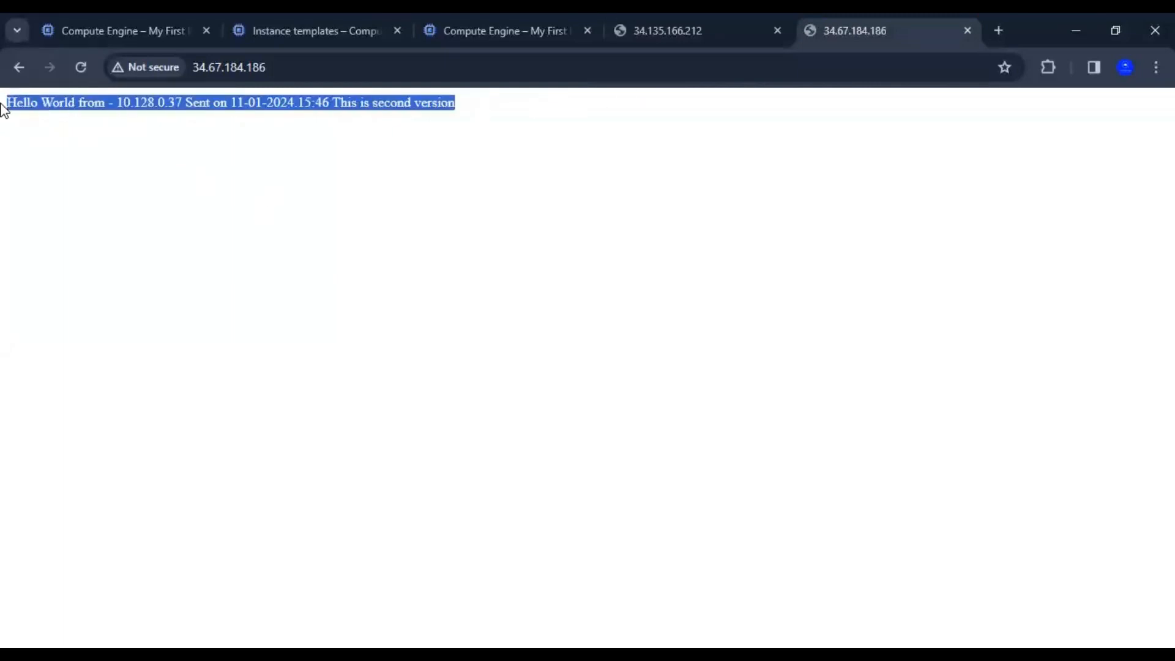
{"action": "left_click", "coordinate": [683, 30]}
{"action": "left_click", "coordinate": [718, 223]}
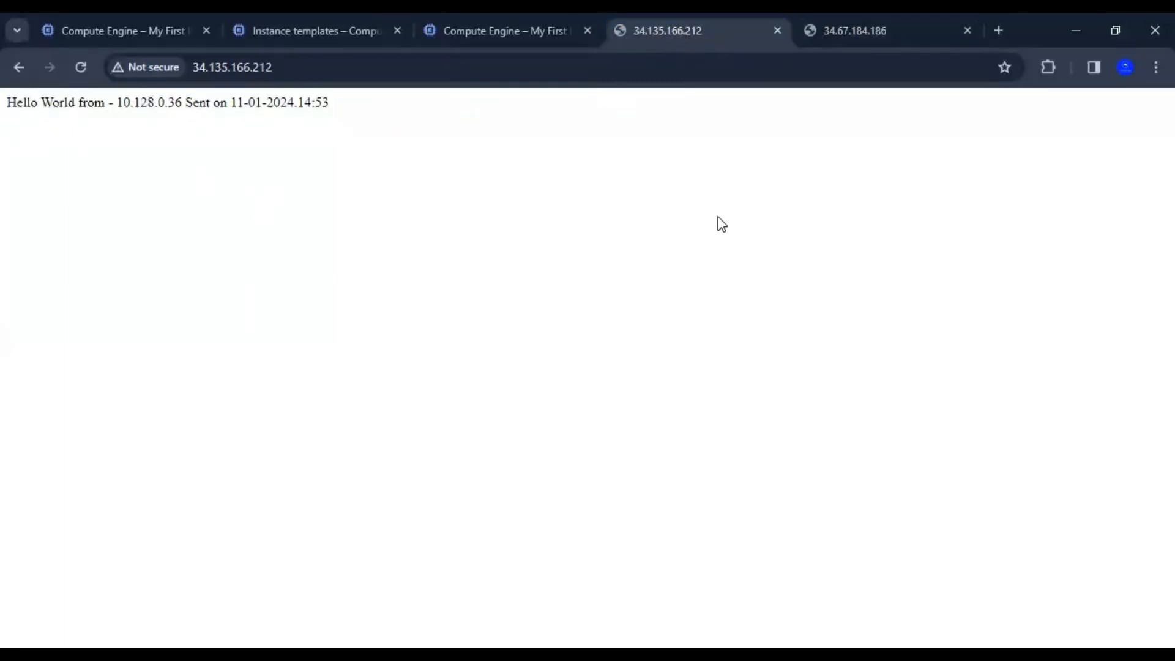
{"action": "left_click", "coordinate": [854, 18]}
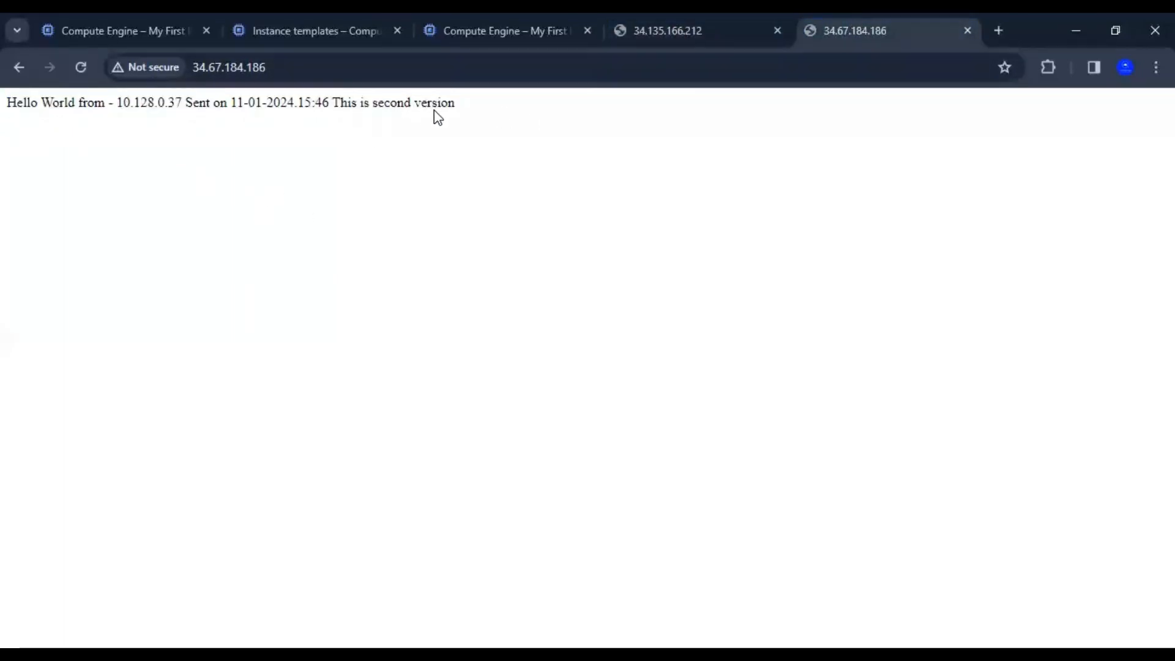
{"action": "left_click", "coordinate": [277, 121]}
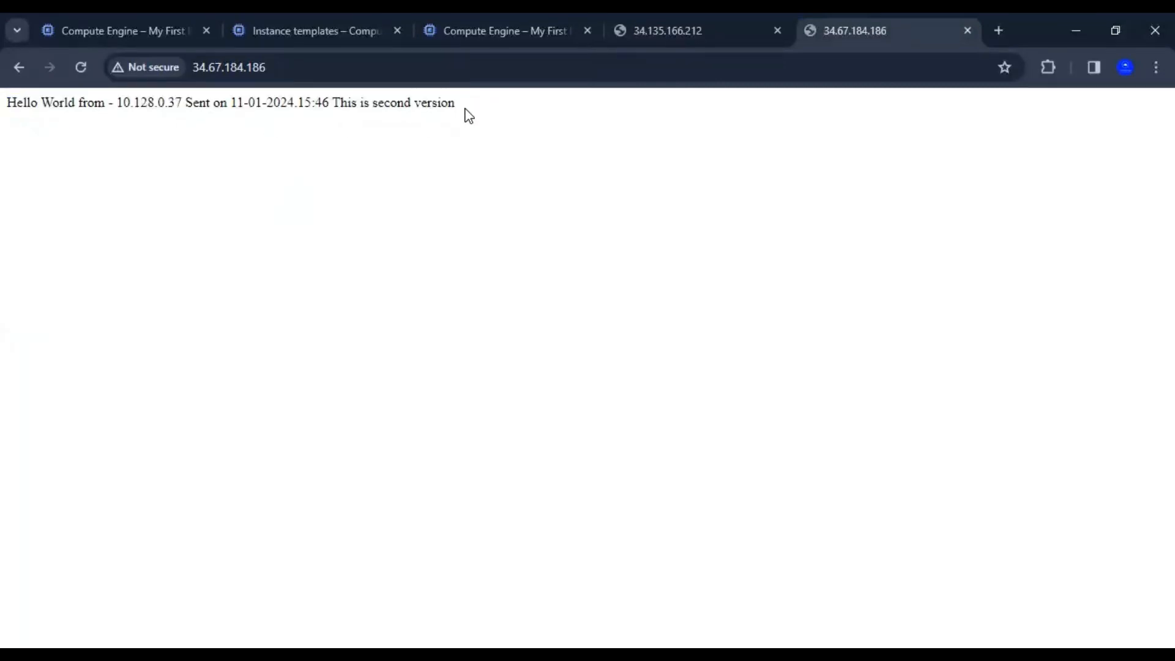
{"action": "left_click_drag", "start_coordinate": [467, 109], "coordinate": [8, 117]}
{"action": "left_click", "coordinate": [131, 176]}
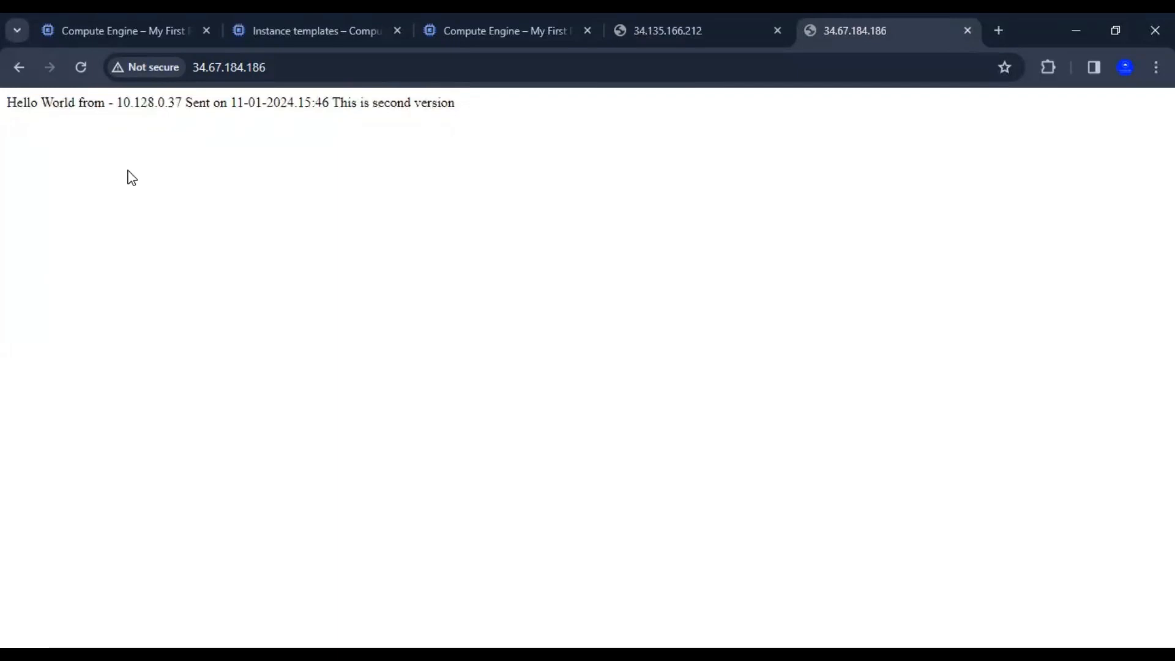
Re-examine the first version's greeting text on the 34.135.166.212 page
{"action": "left_click", "coordinate": [702, 36]}
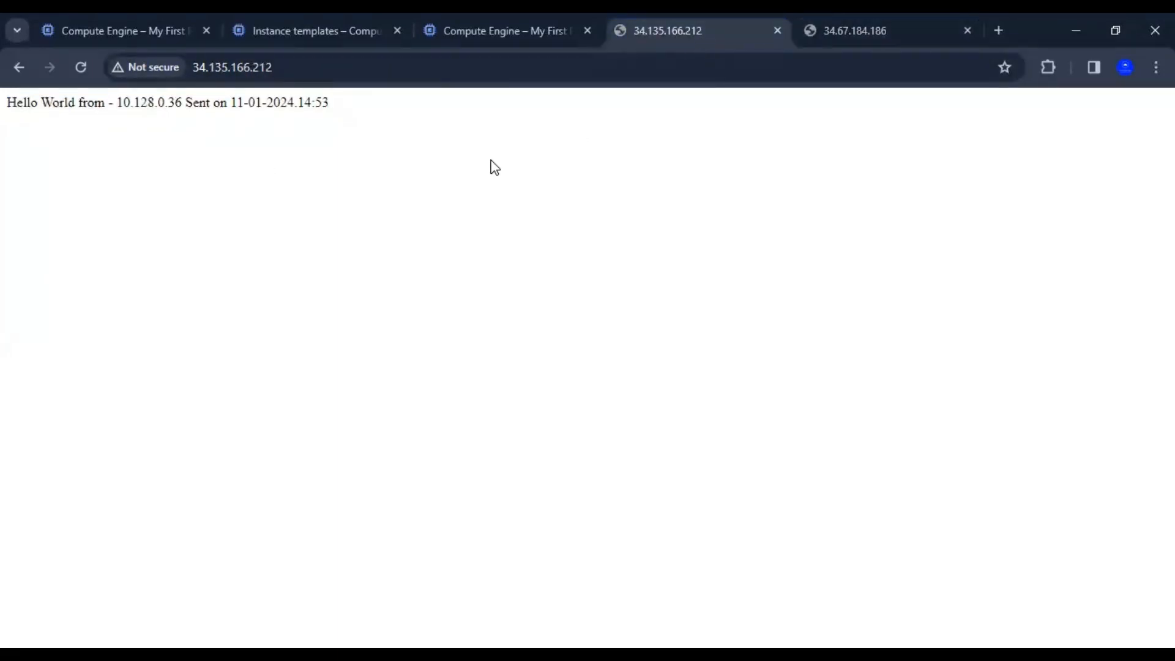
{"action": "double_click", "coordinate": [329, 99]}
{"action": "left_click_drag", "start_coordinate": [317, 105], "coordinate": [7, 112]}
{"action": "left_click", "coordinate": [267, 192]}
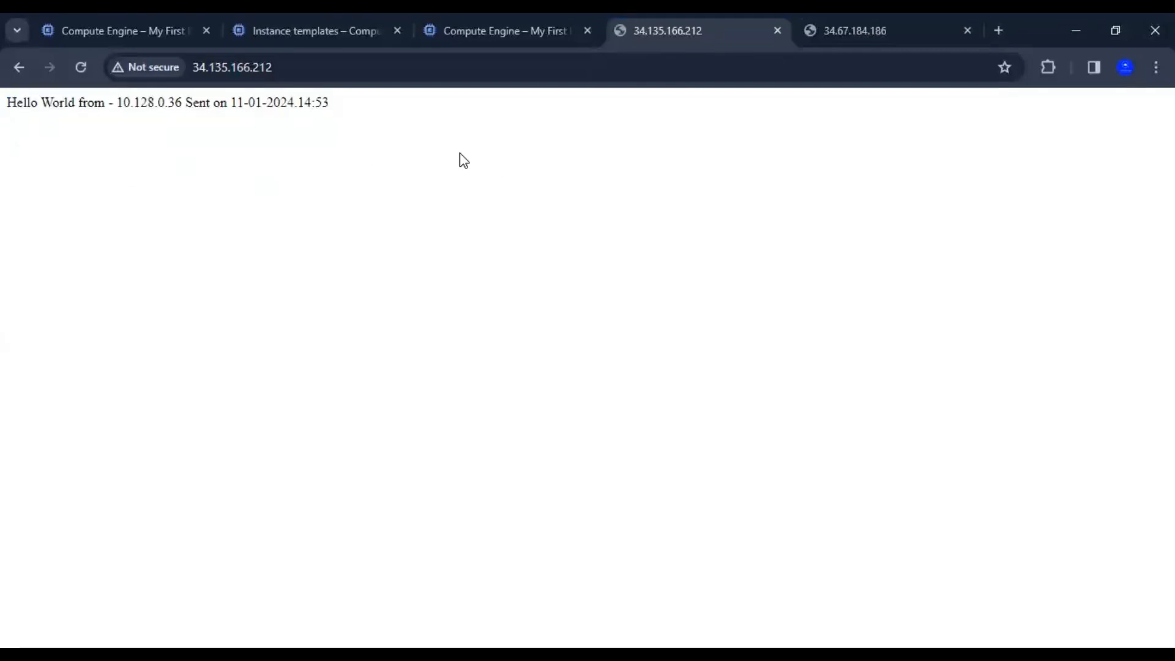
{"action": "left_click_drag", "start_coordinate": [333, 112], "coordinate": [5, 115]}
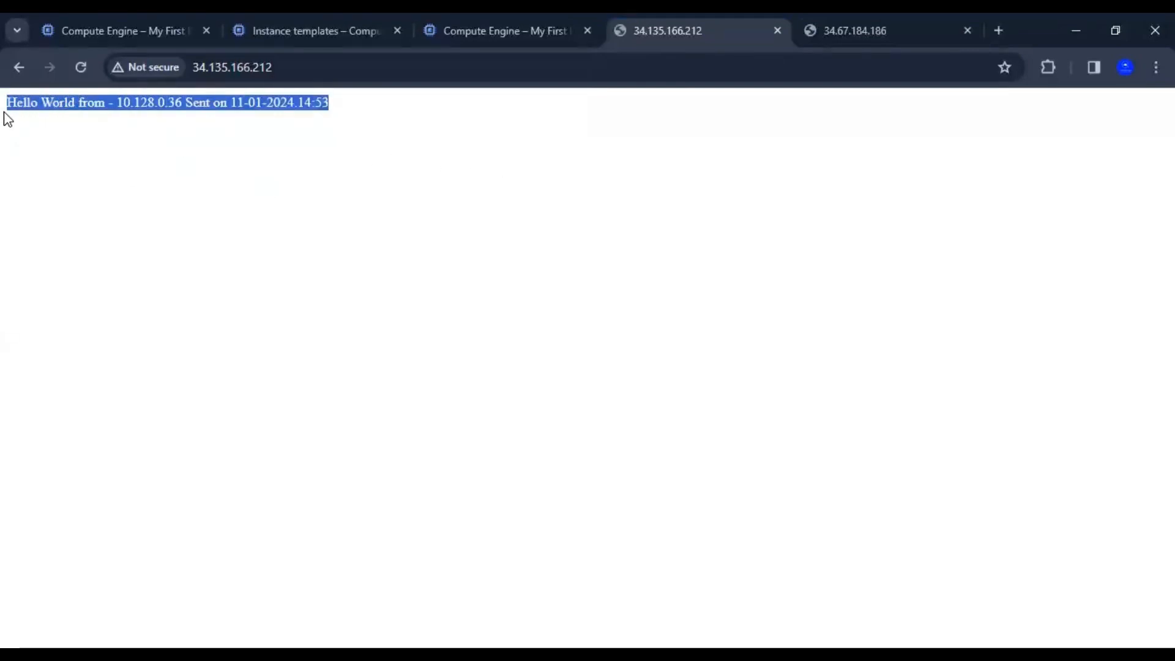
{"action": "left_click", "coordinate": [381, 131]}
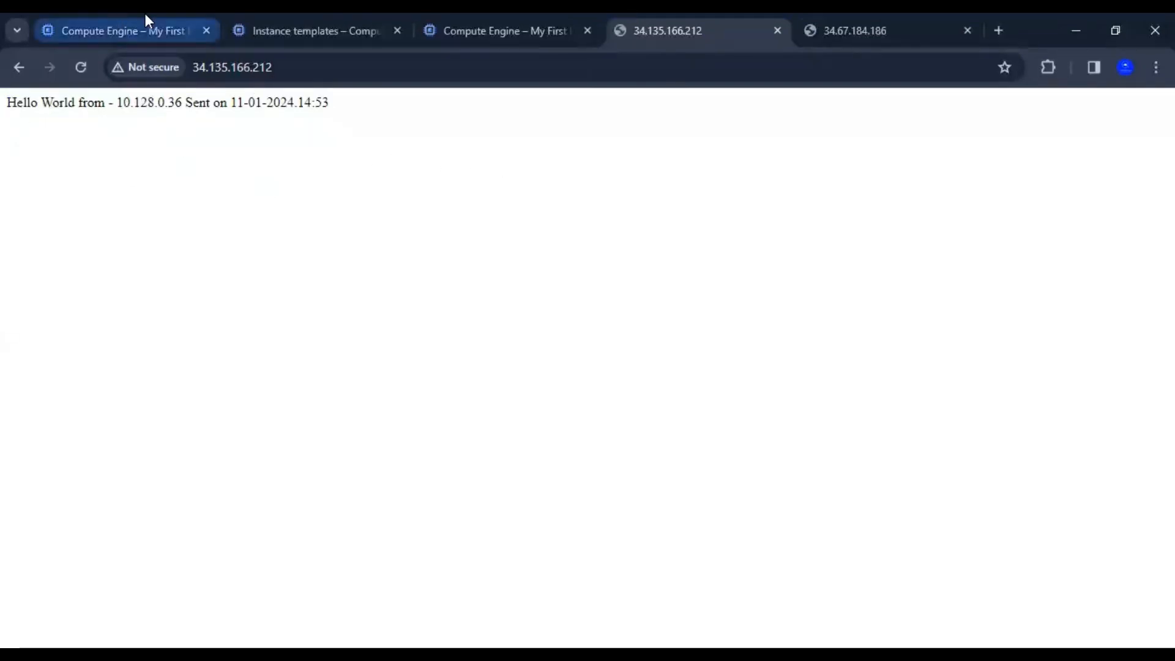
Look over the instance templates list and recheck the status of the VM instances in custom-apache-server-mig
{"action": "left_click", "coordinate": [339, 26]}
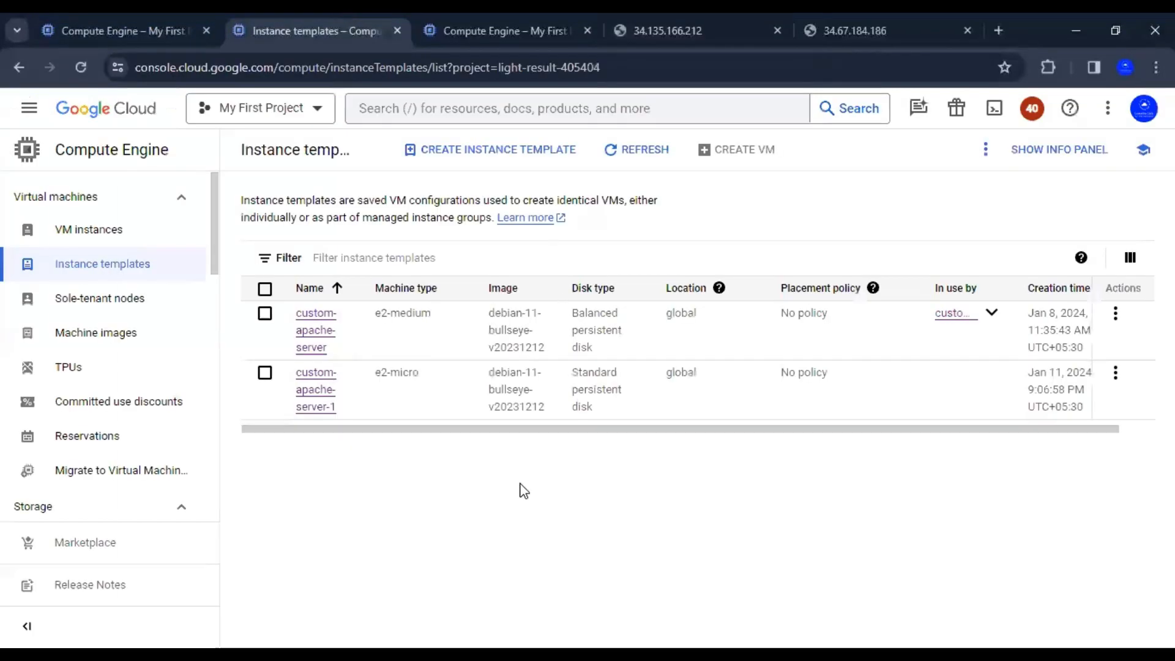
{"action": "left_click", "coordinate": [506, 27]}
{"action": "scroll", "coordinate": [627, 453], "scroll_direction": "down", "scroll_amount": 3}
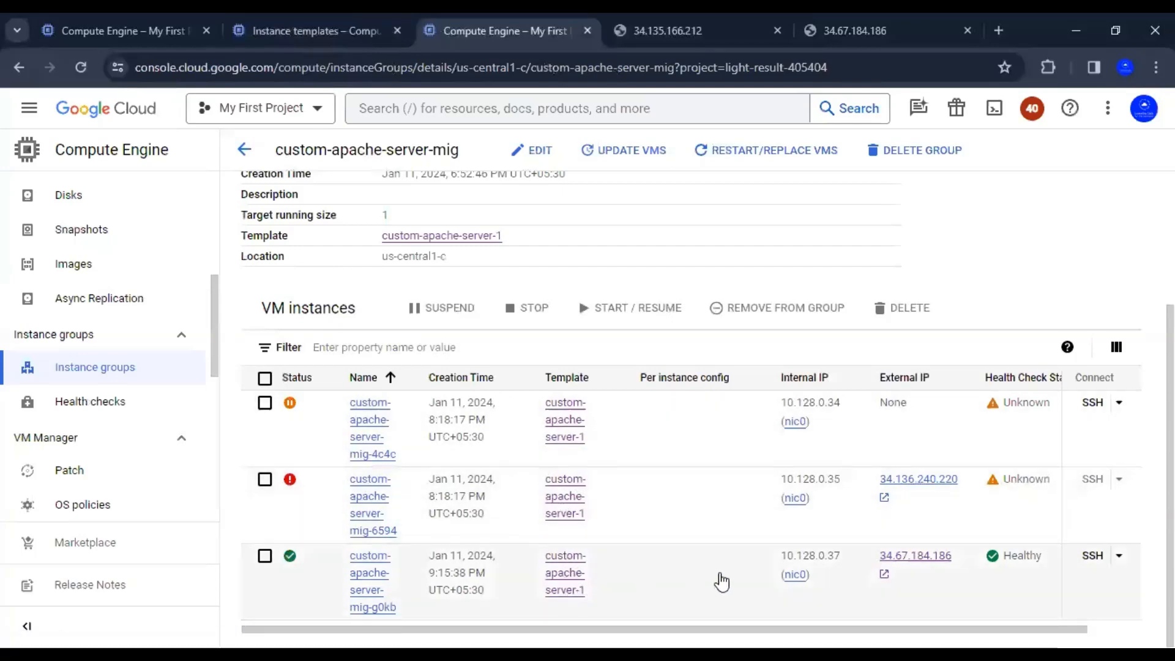
{"action": "left_click", "coordinate": [901, 575]}
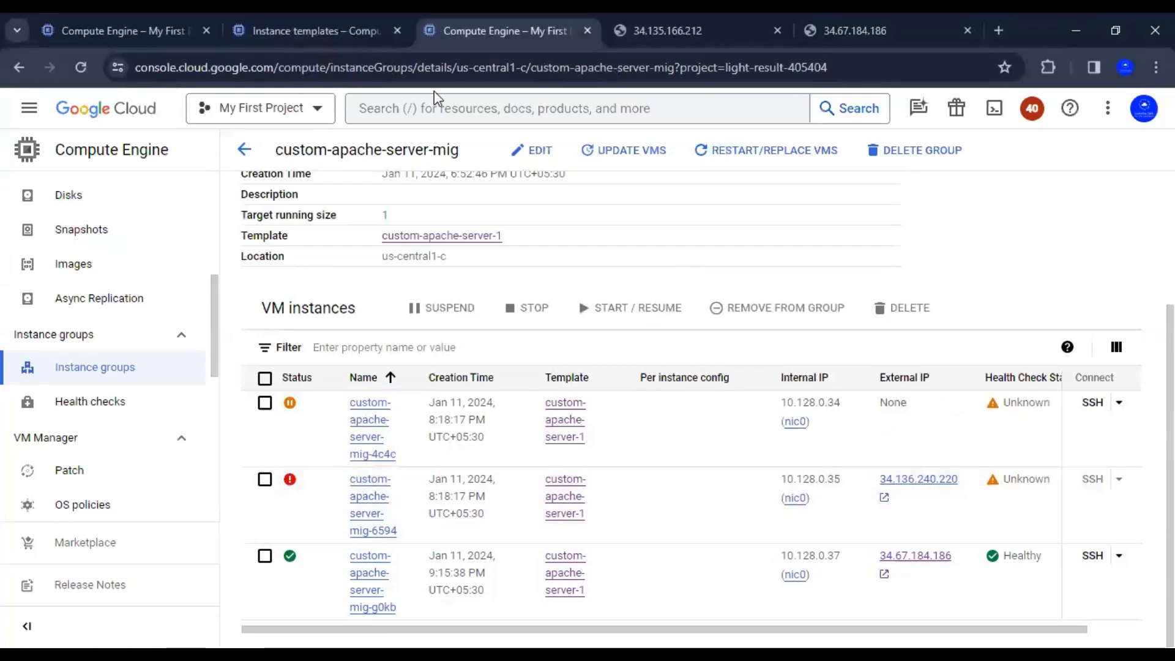
Open the Compute Engine VM instances list and dismiss the instance group update notification
{"action": "left_click", "coordinate": [157, 26]}
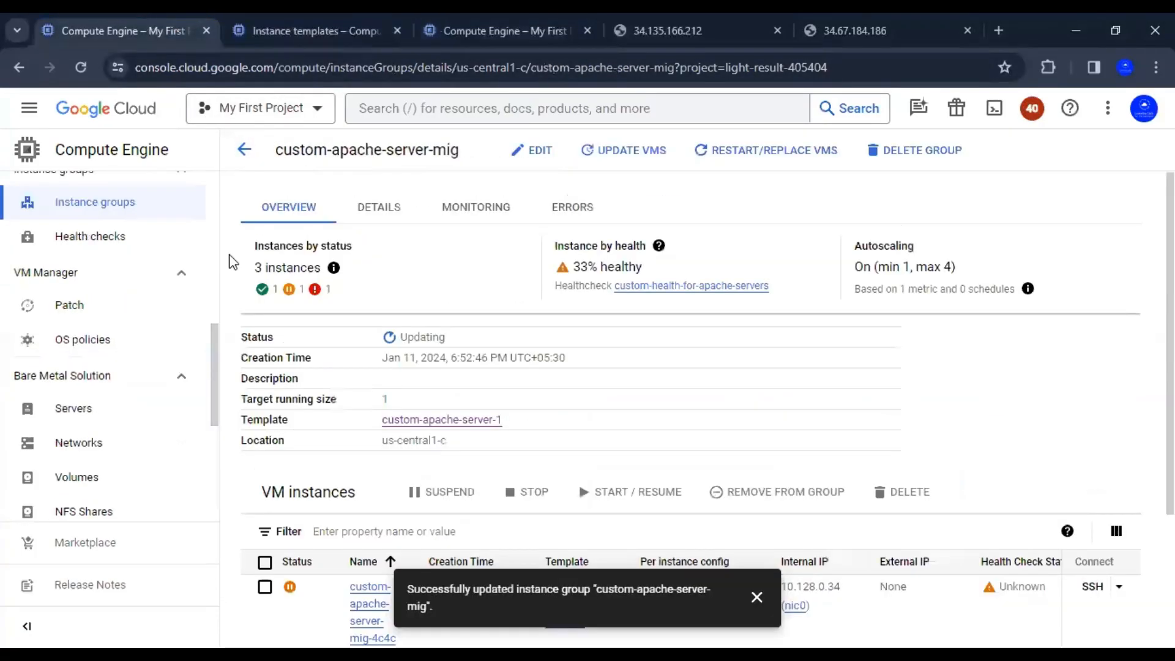
{"action": "left_click_drag", "start_coordinate": [218, 376], "coordinate": [218, 223]}
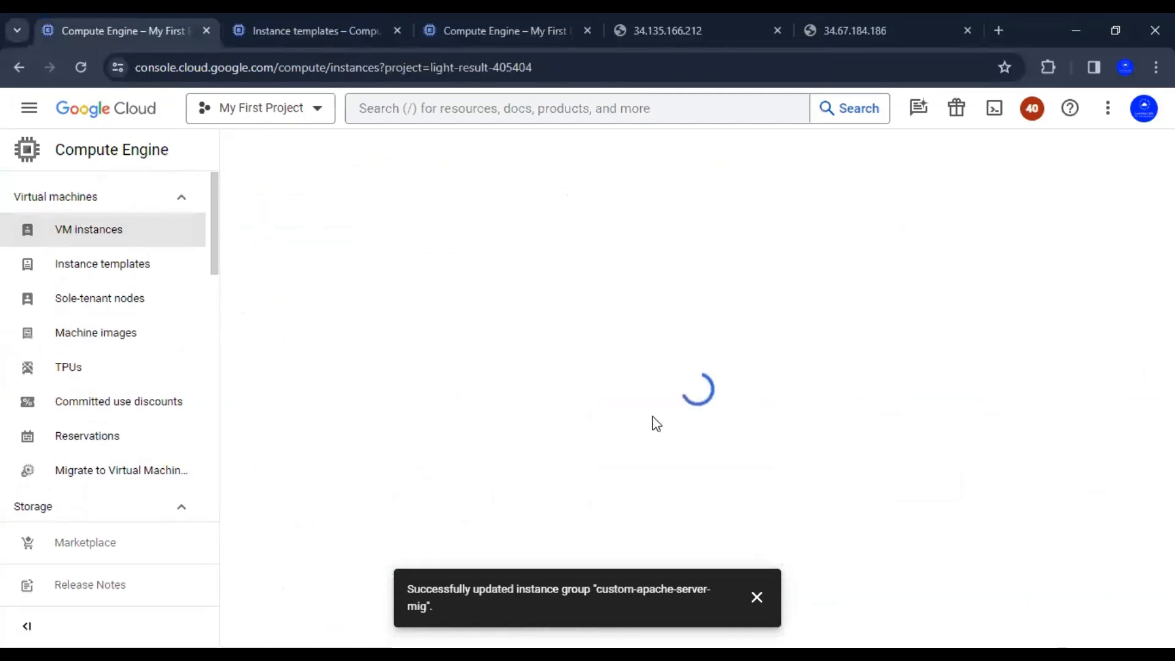
{"action": "left_click", "coordinate": [757, 599]}
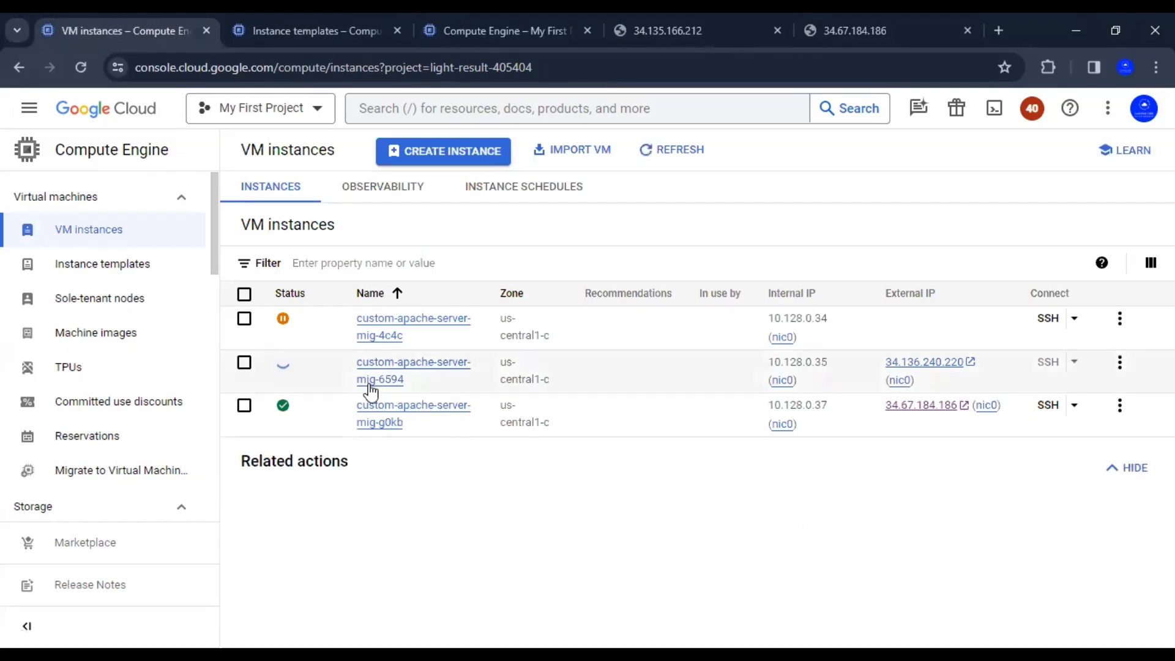
Open the custom-apache-server-mig-g0kb instance and review its Spot VM notice, basic information, machine configuration and networking details
{"action": "left_click", "coordinate": [396, 414]}
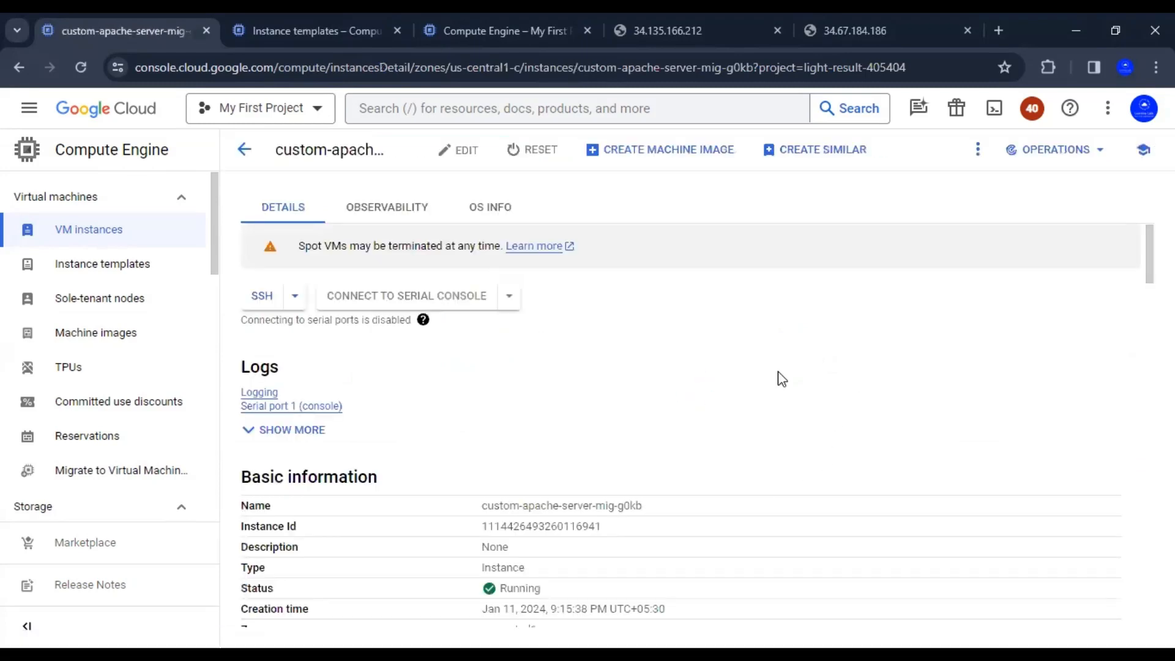
{"action": "left_click_drag", "start_coordinate": [298, 246], "coordinate": [421, 251]}
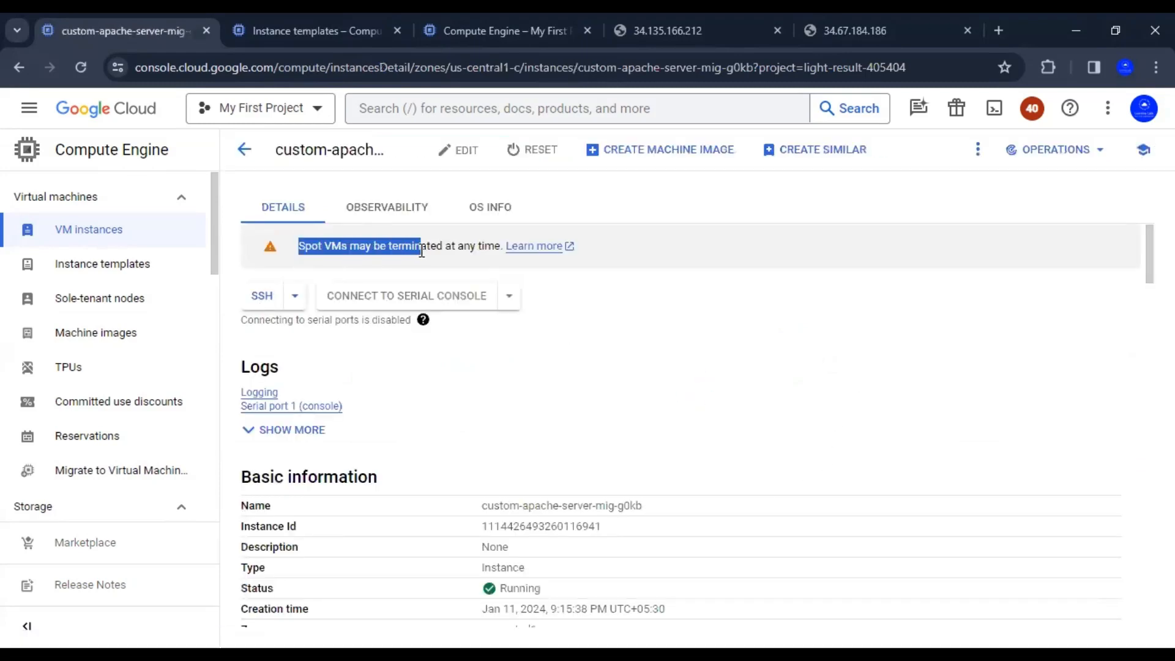
{"action": "left_click", "coordinate": [786, 338]}
{"action": "scroll", "coordinate": [785, 338], "scroll_direction": "down", "scroll_amount": 2}
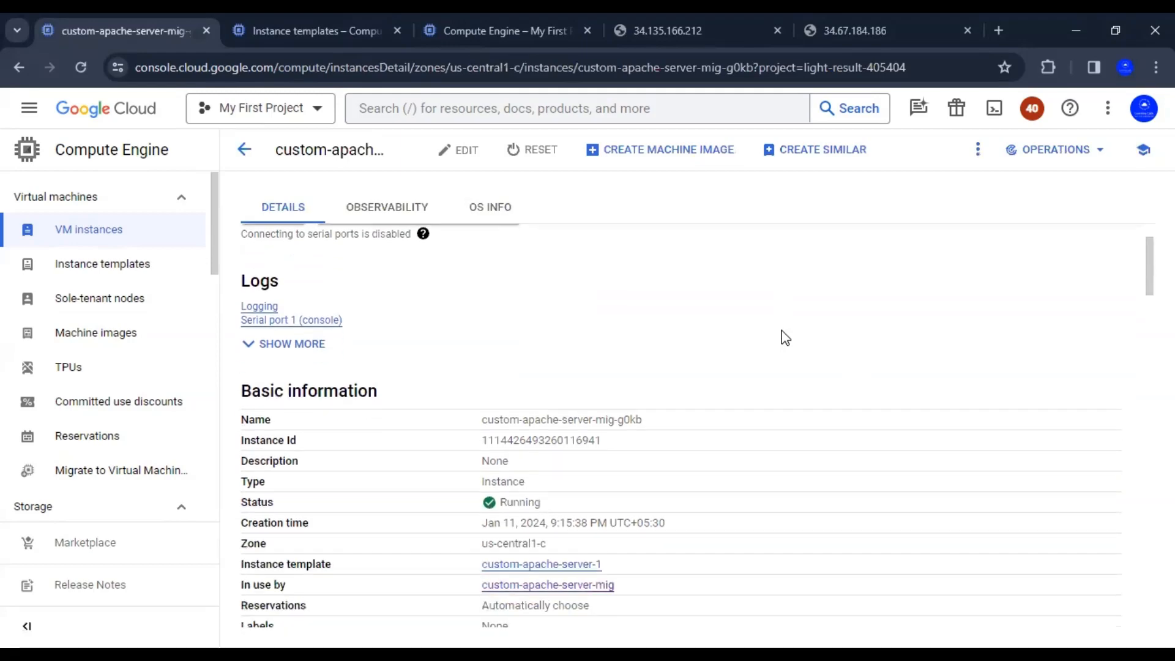
{"action": "scroll", "coordinate": [786, 338], "scroll_direction": "up", "scroll_amount": 2}
{"action": "scroll", "coordinate": [785, 338], "scroll_direction": "down", "scroll_amount": 8}
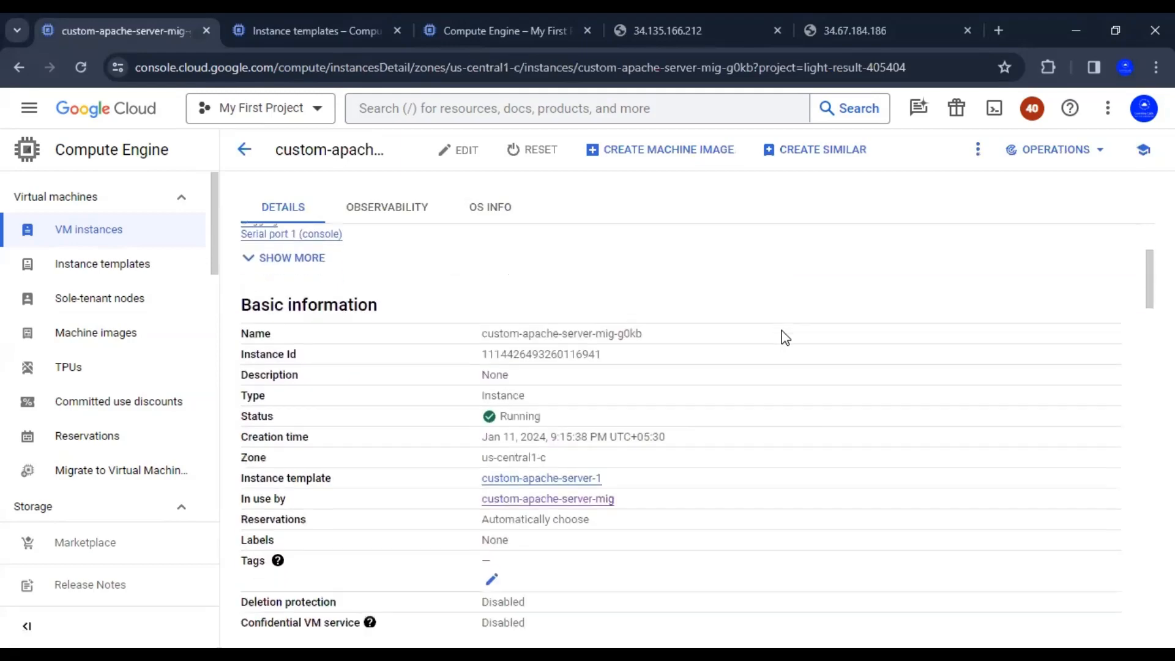
{"action": "scroll", "coordinate": [786, 338], "scroll_direction": "down", "scroll_amount": 5}
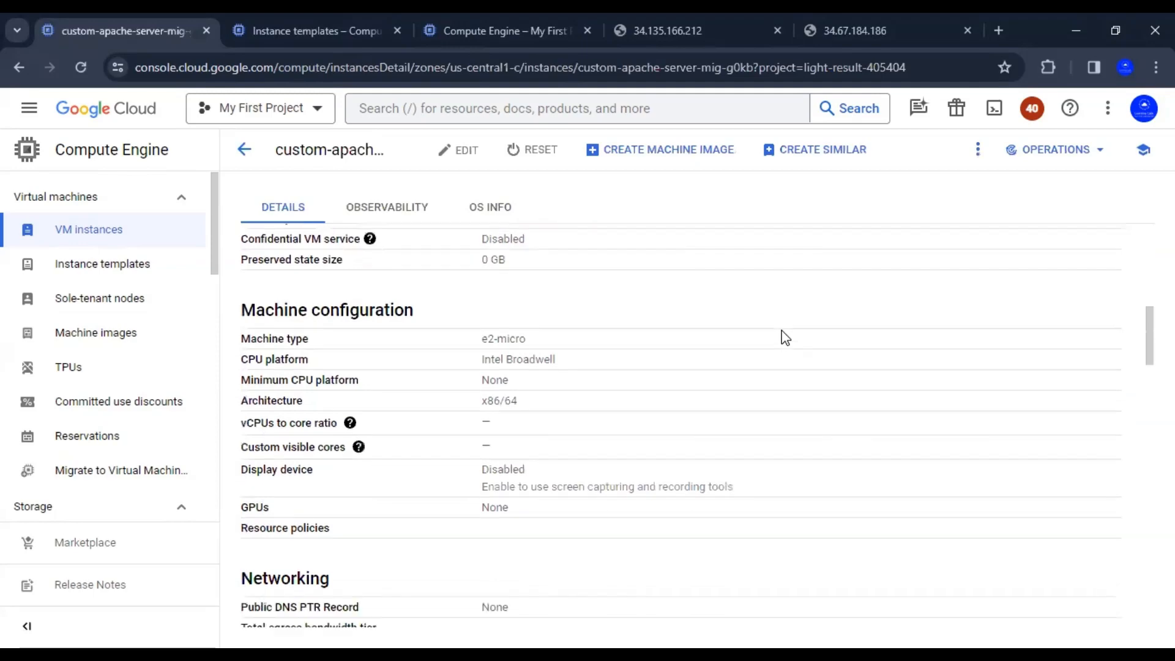
{"action": "scroll", "coordinate": [786, 338], "scroll_direction": "up", "scroll_amount": 13}
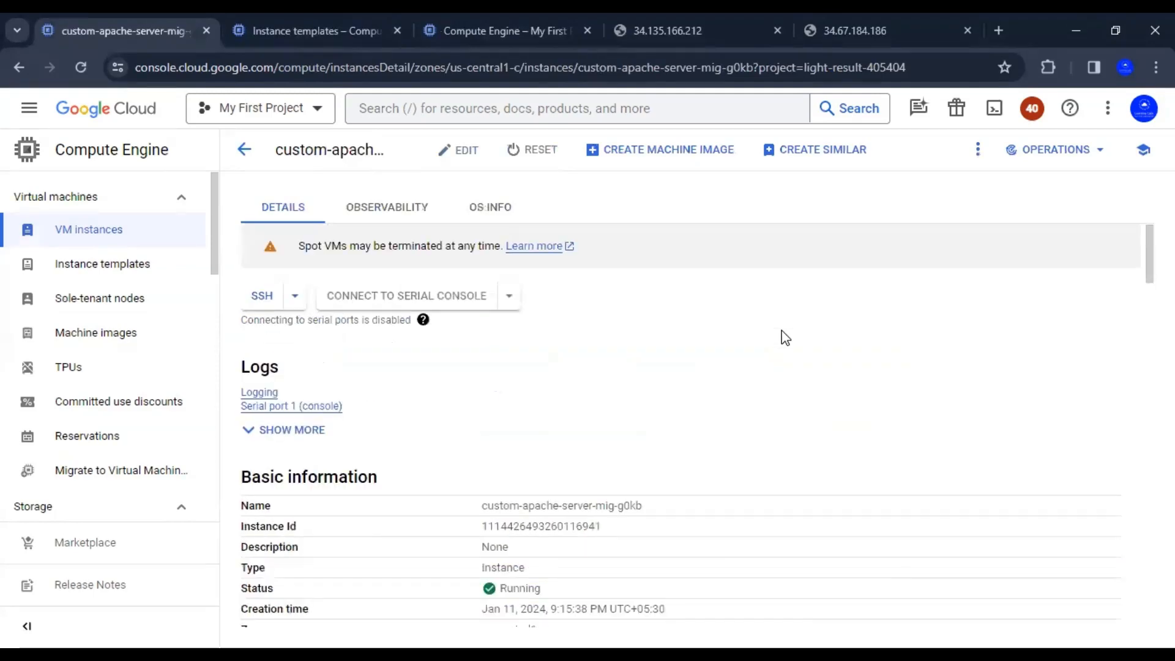
{"action": "scroll", "coordinate": [786, 338], "scroll_direction": "down", "scroll_amount": 10}
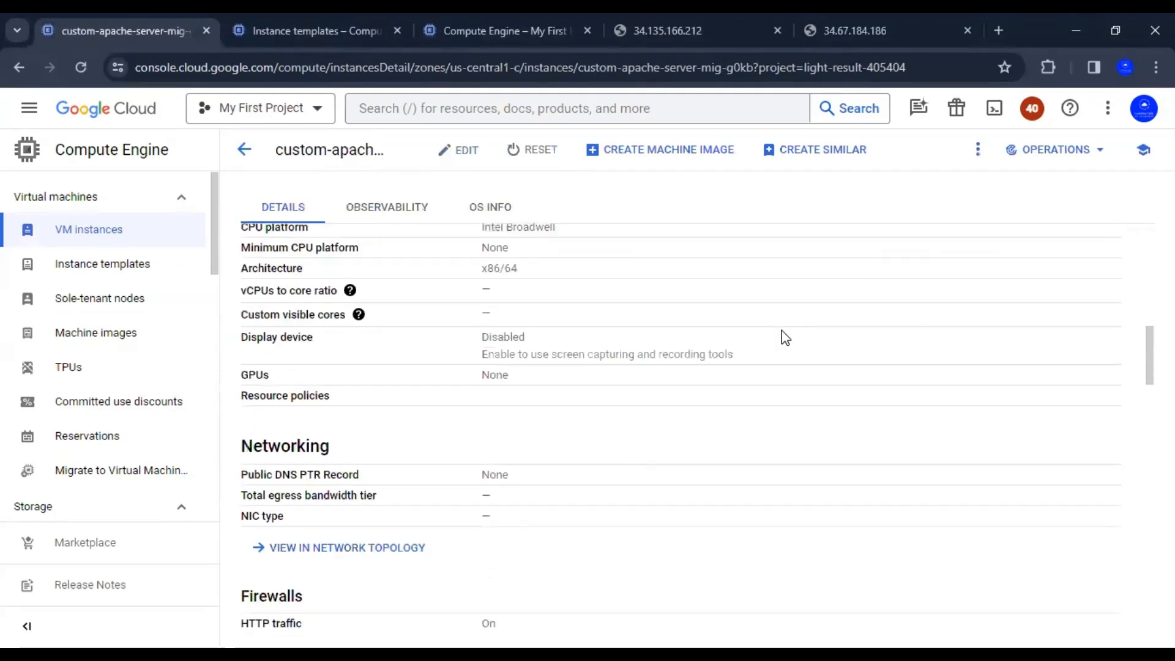
{"action": "scroll", "coordinate": [786, 338], "scroll_direction": "up", "scroll_amount": 10}
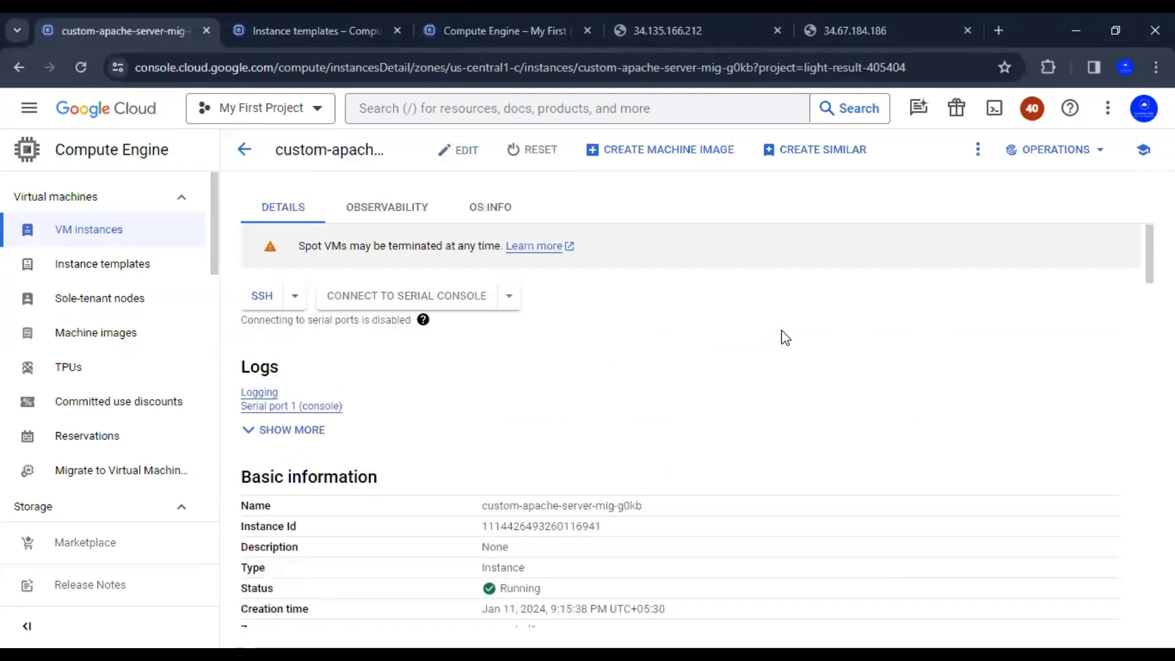